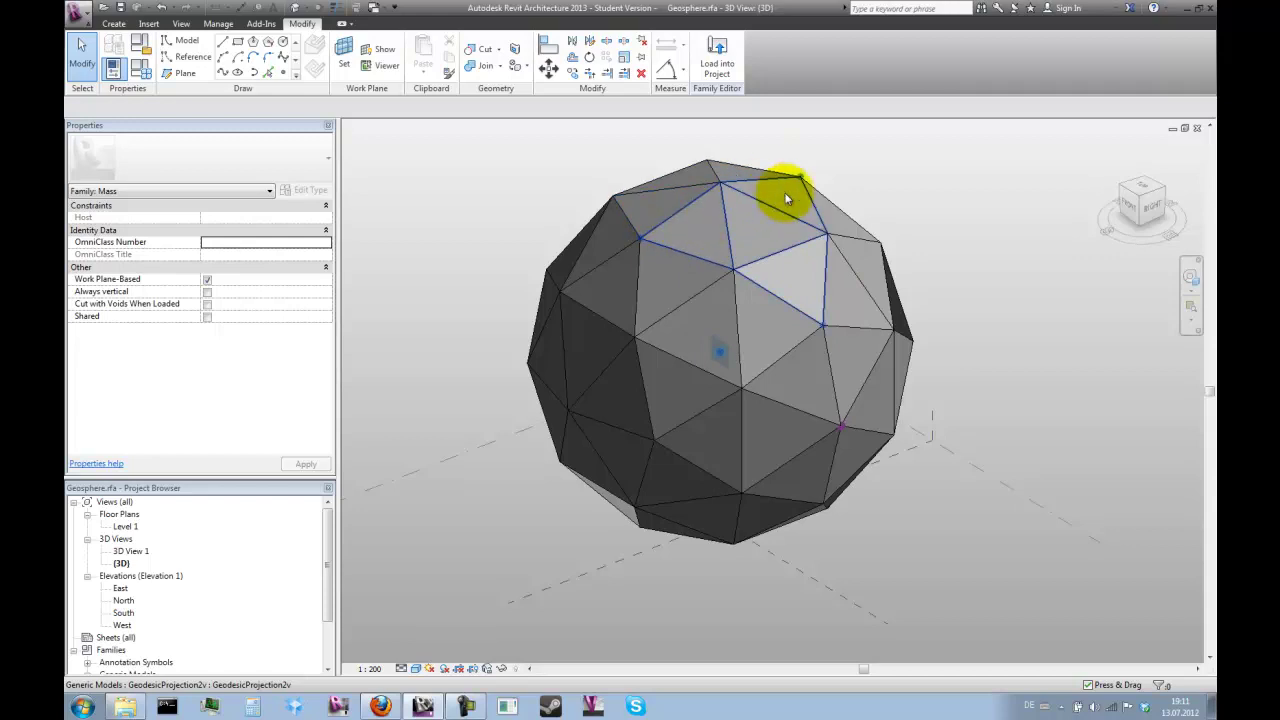
# Examine the triangular faces of a GeodesicProjection2v component on the geosphere from several angles.
pyautogui.scroll(3, 794, 210)
pyautogui.scroll(-3, 1034, 300)
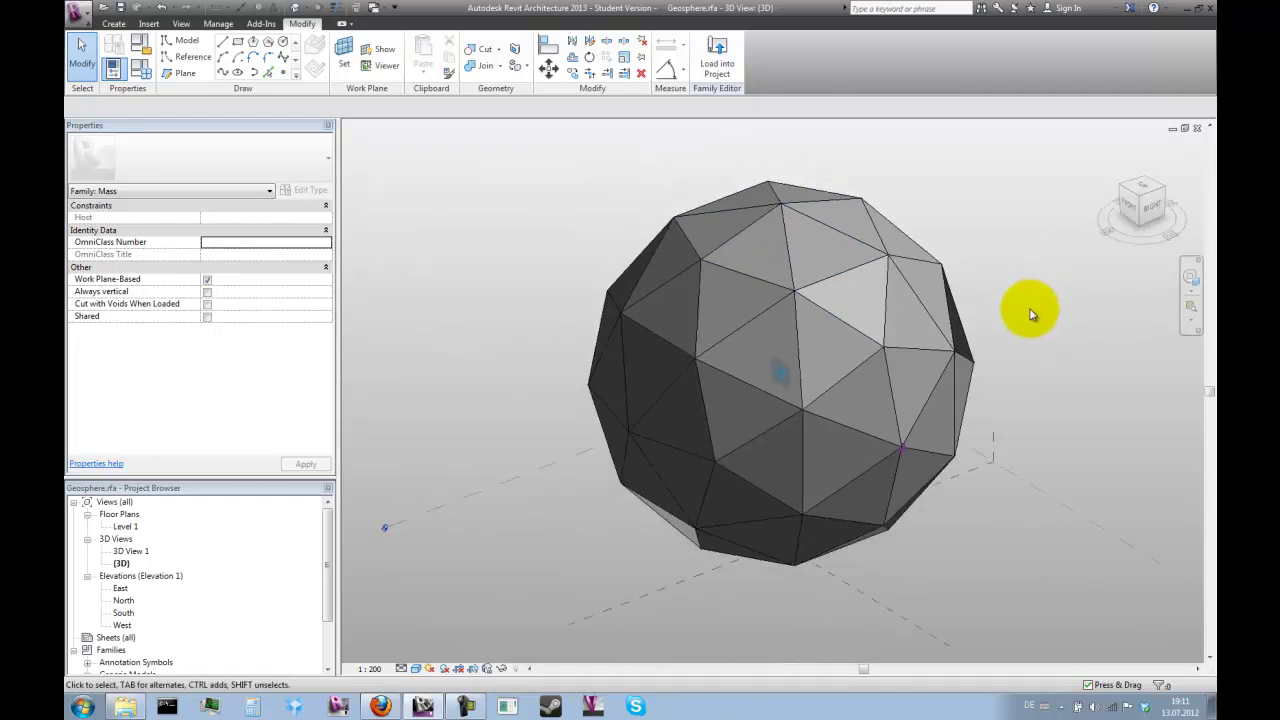
pyautogui.keyDown('shift'); pyautogui.moveTo(1056, 342); pyautogui.dragTo(966, 309, button='middle'); pyautogui.keyUp('shift')
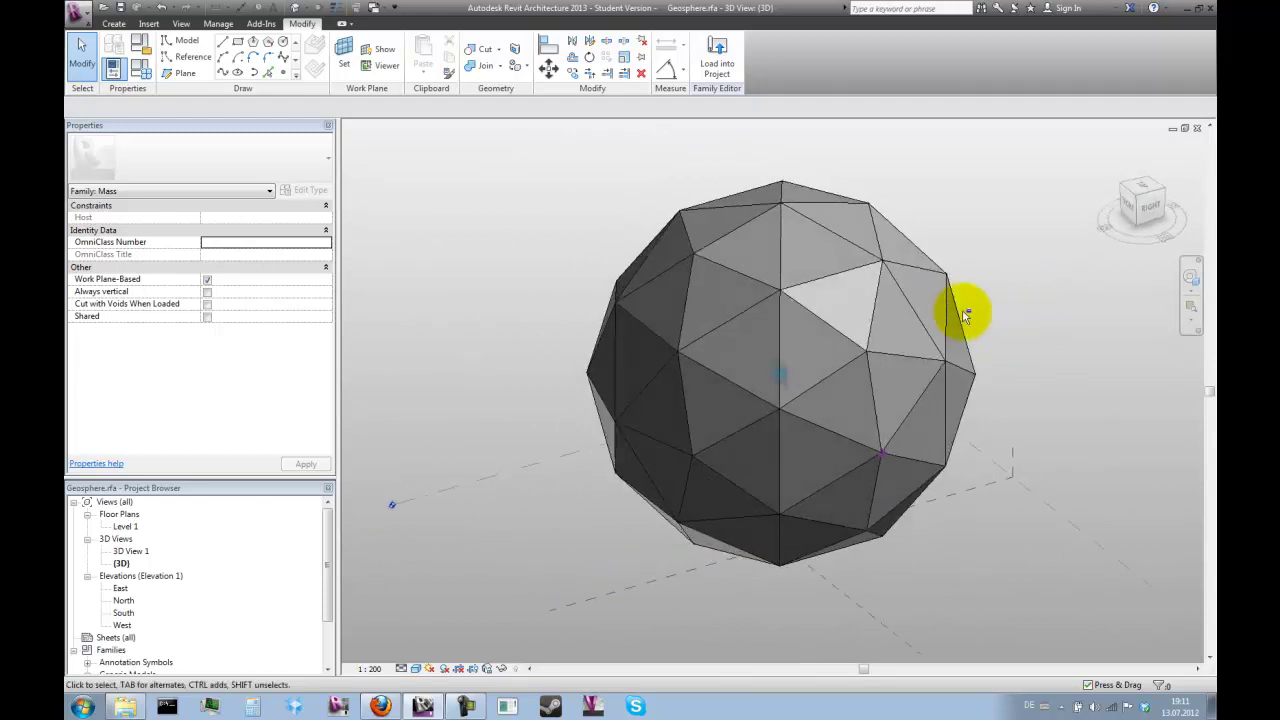
pyautogui.click(750, 270)
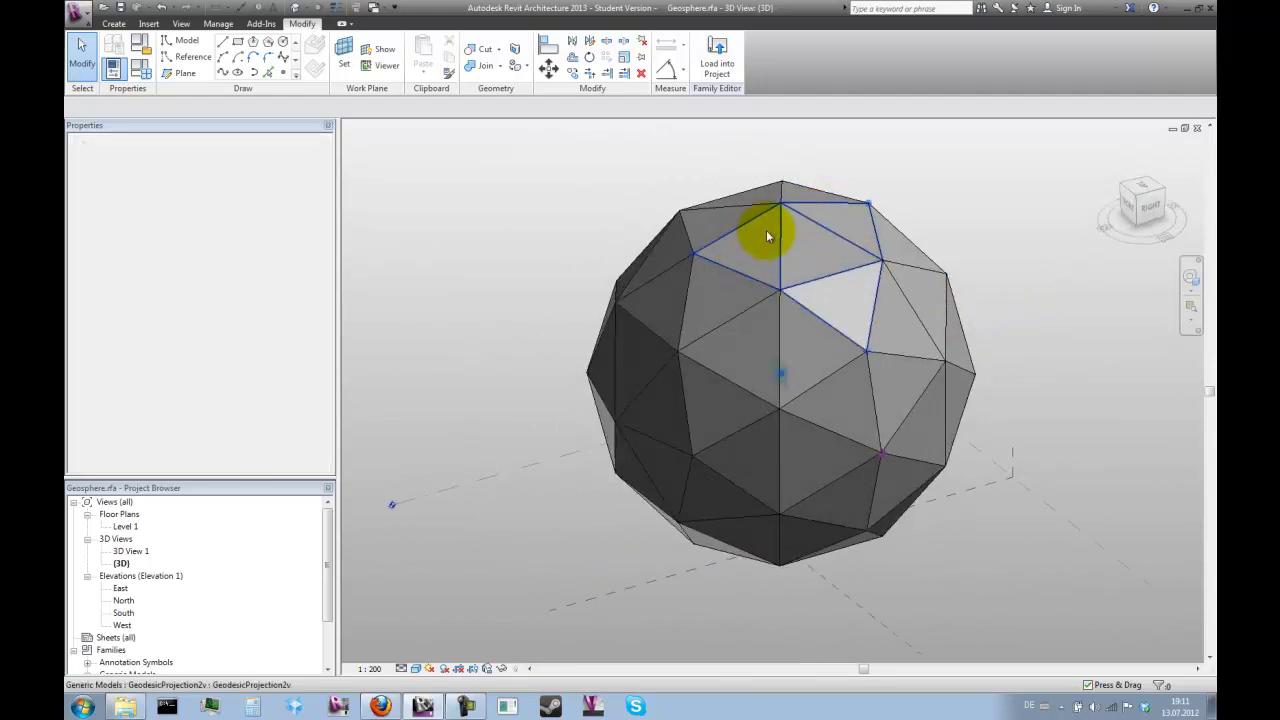
pyautogui.click(760, 228)
pyautogui.scroll(2, 760, 228)
pyautogui.press('Tab')
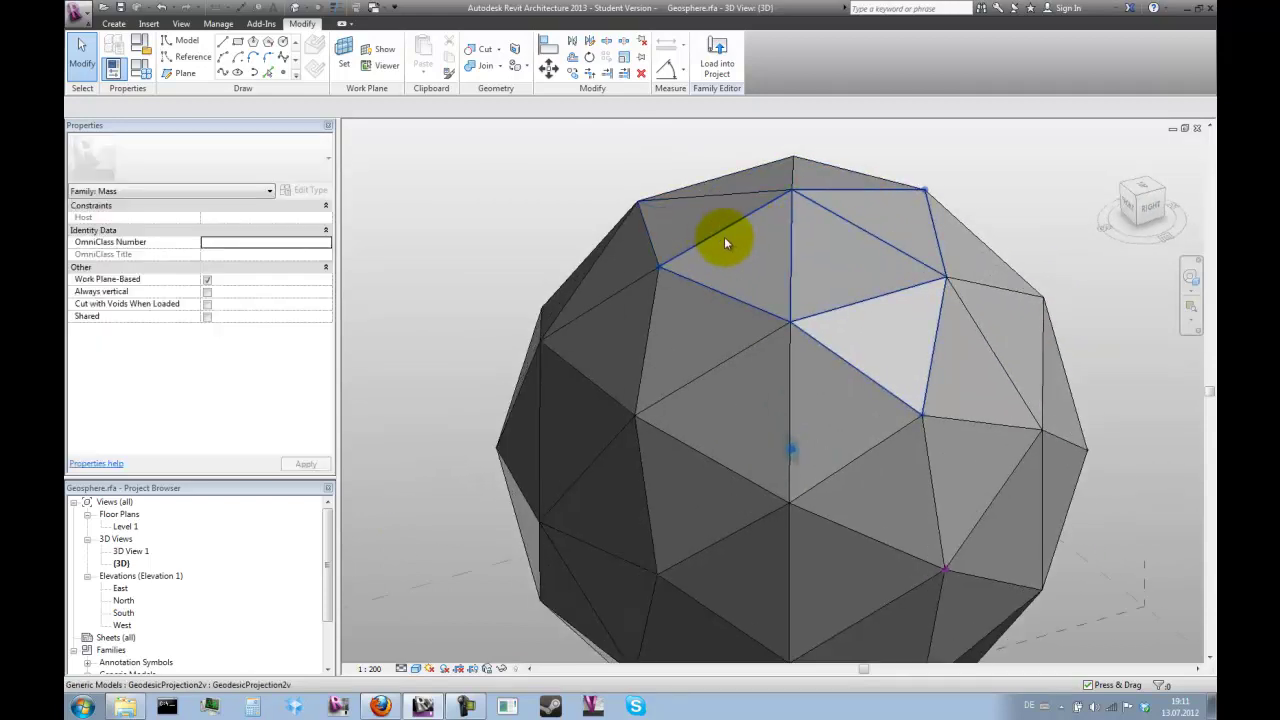
pyautogui.scroll(-2, 734, 232)
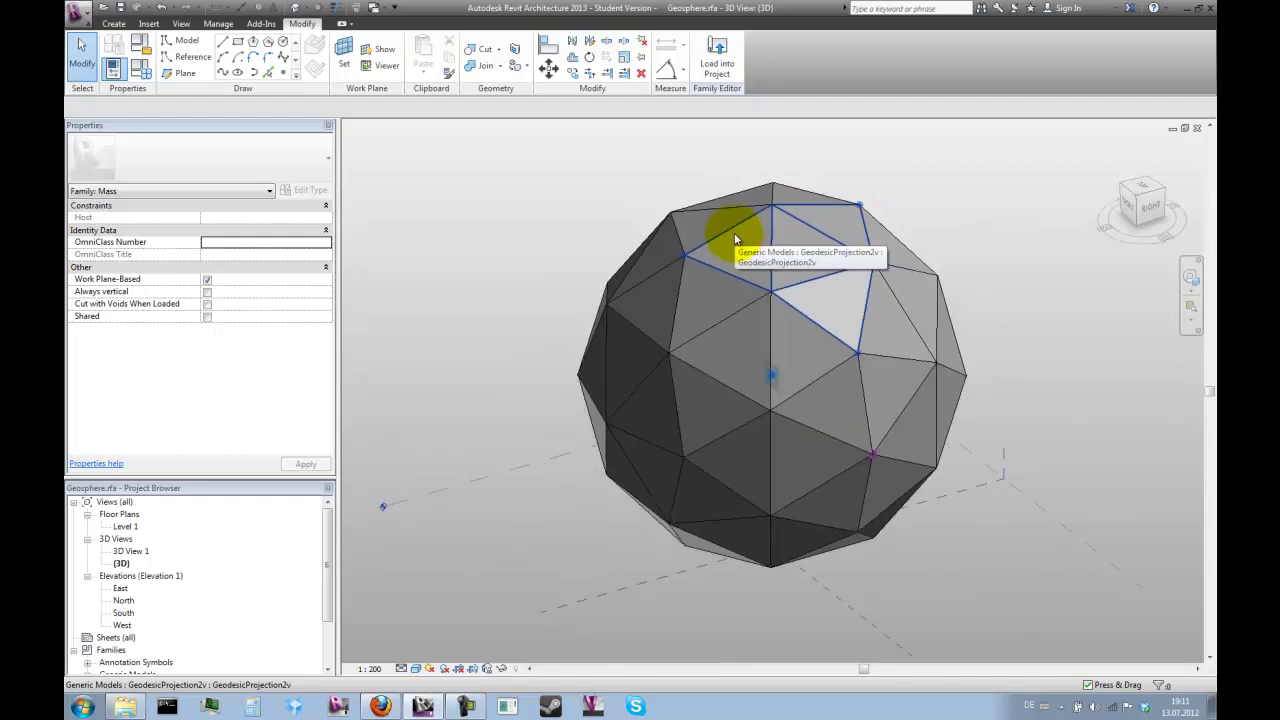
pyautogui.moveTo(866, 247)
pyautogui.mouseDown()
pyautogui.moveTo(781, 226)
pyautogui.moveTo(887, 263)
pyautogui.moveTo(873, 263)
pyautogui.mouseUp()
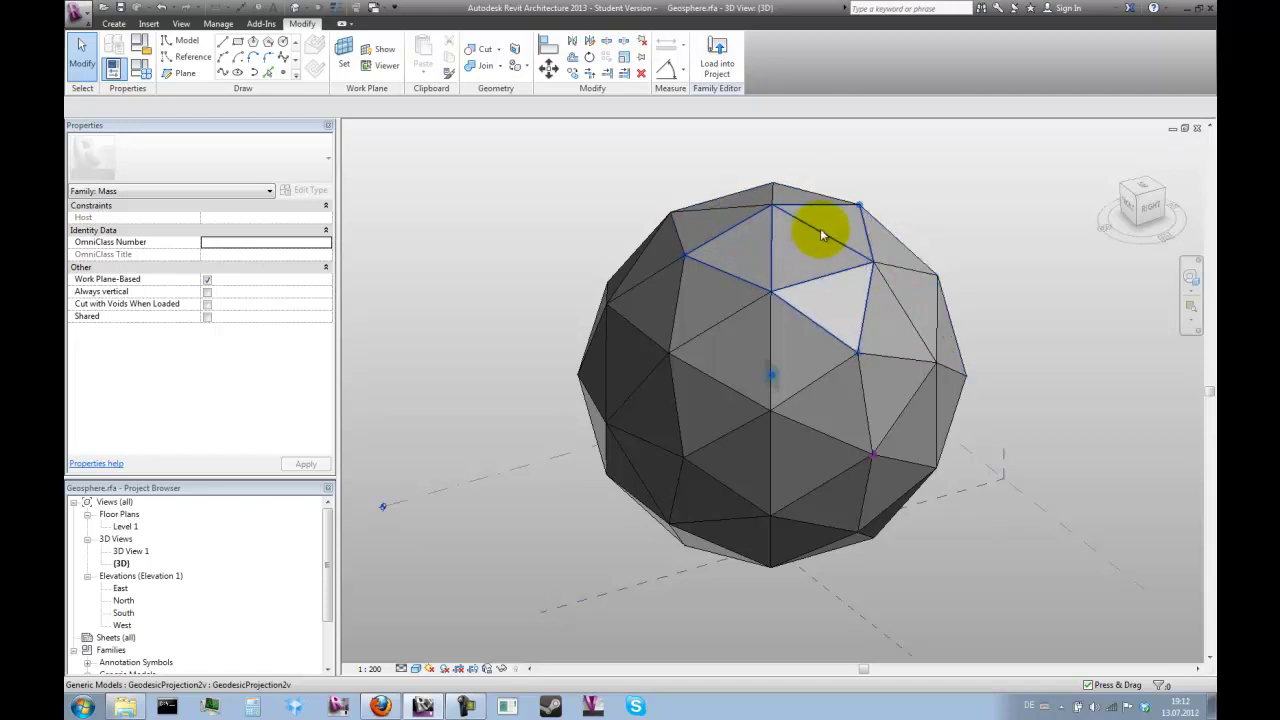
pyautogui.keyDown('shift'); pyautogui.moveTo(1055, 350); pyautogui.dragTo(1051, 391, button='middle'); pyautogui.keyUp('shift')
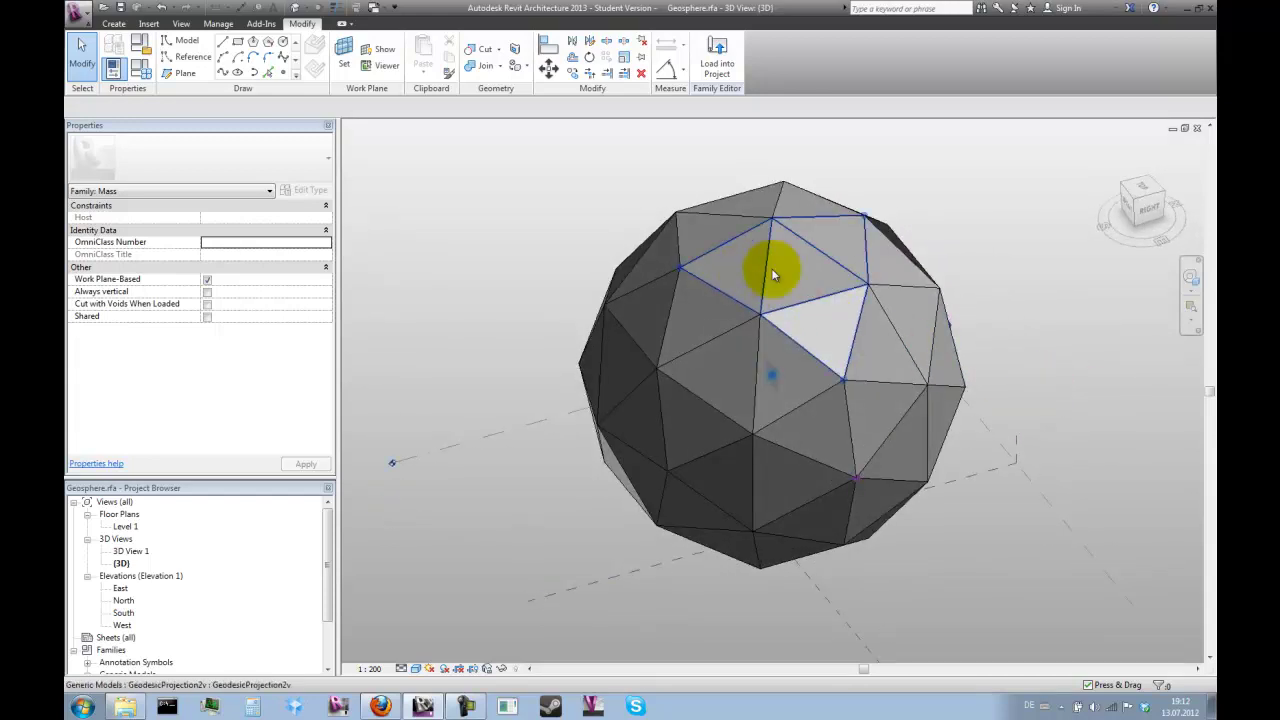
pyautogui.scroll(2, 823, 271)
pyautogui.keyDown('shift'); pyautogui.moveTo(1037, 337); pyautogui.dragTo(1066, 329, button='middle'); pyautogui.keyUp('shift')
pyautogui.scroll(-2, 786, 209)
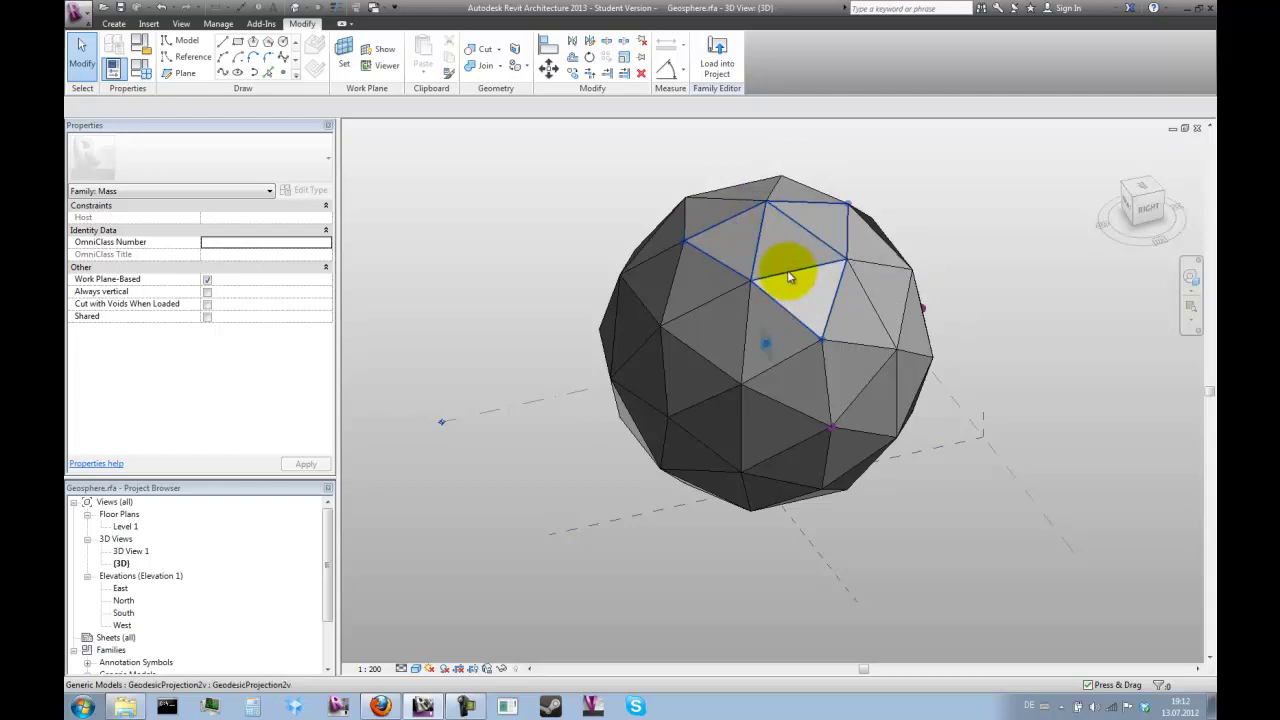
# Open the GeodesicProjection2v generic model family of the geosphere for editing.
pyautogui.click(330, 550)
pyautogui.moveTo(330, 550); pyautogui.dragTo(334, 598)
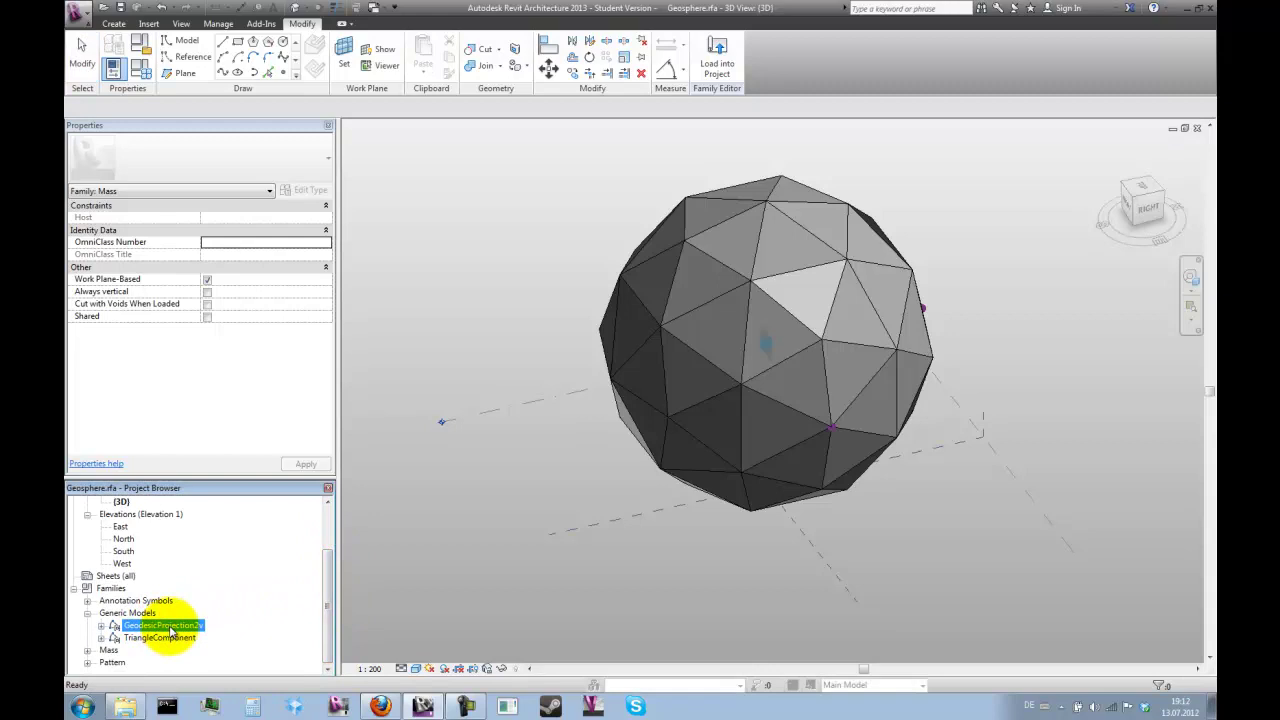
pyautogui.rightClick(172, 630)
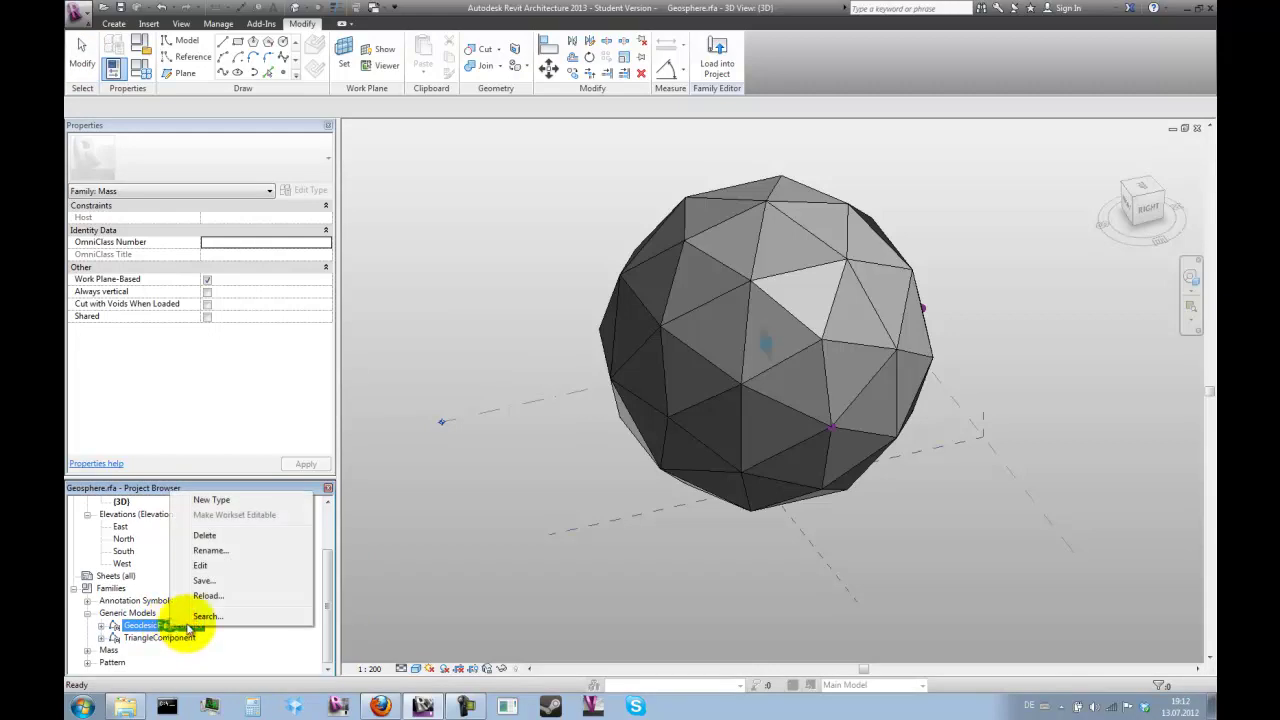
pyautogui.click(205, 566)
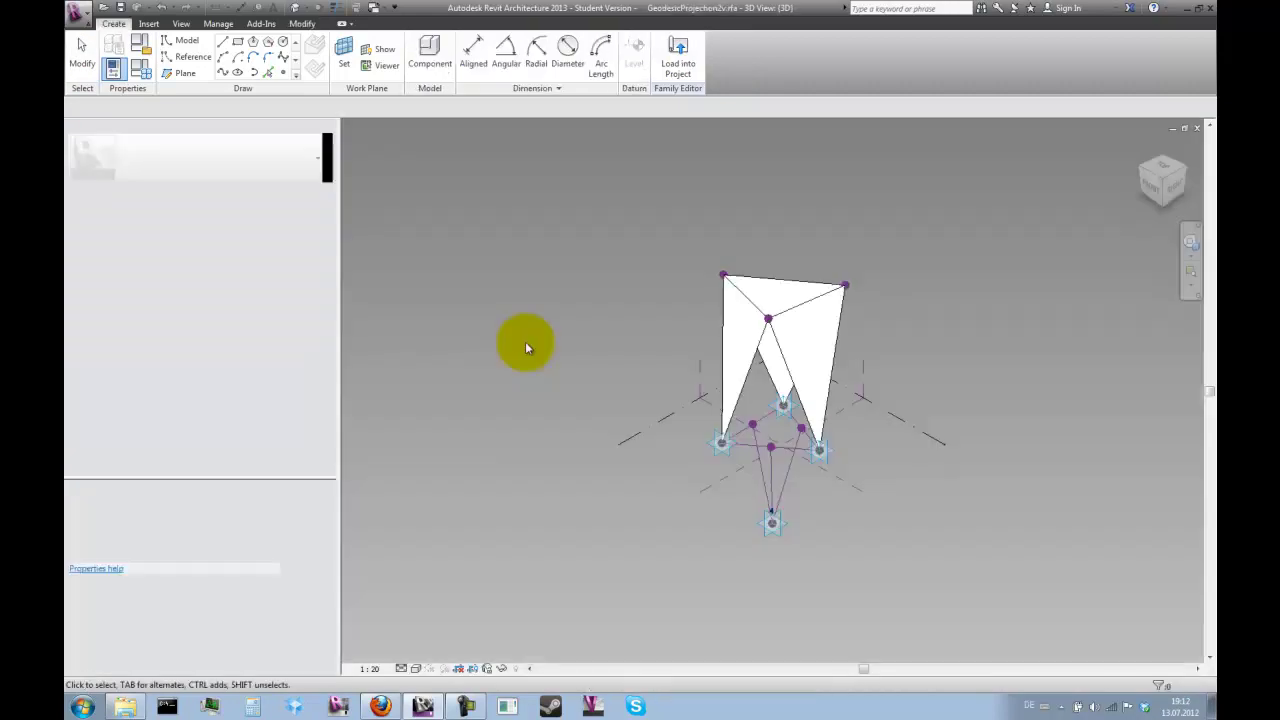
# Save the family under the new name GeodesicProjection4v.rfa on the Desktop, replacing the existing file.
pyautogui.click(78, 14)
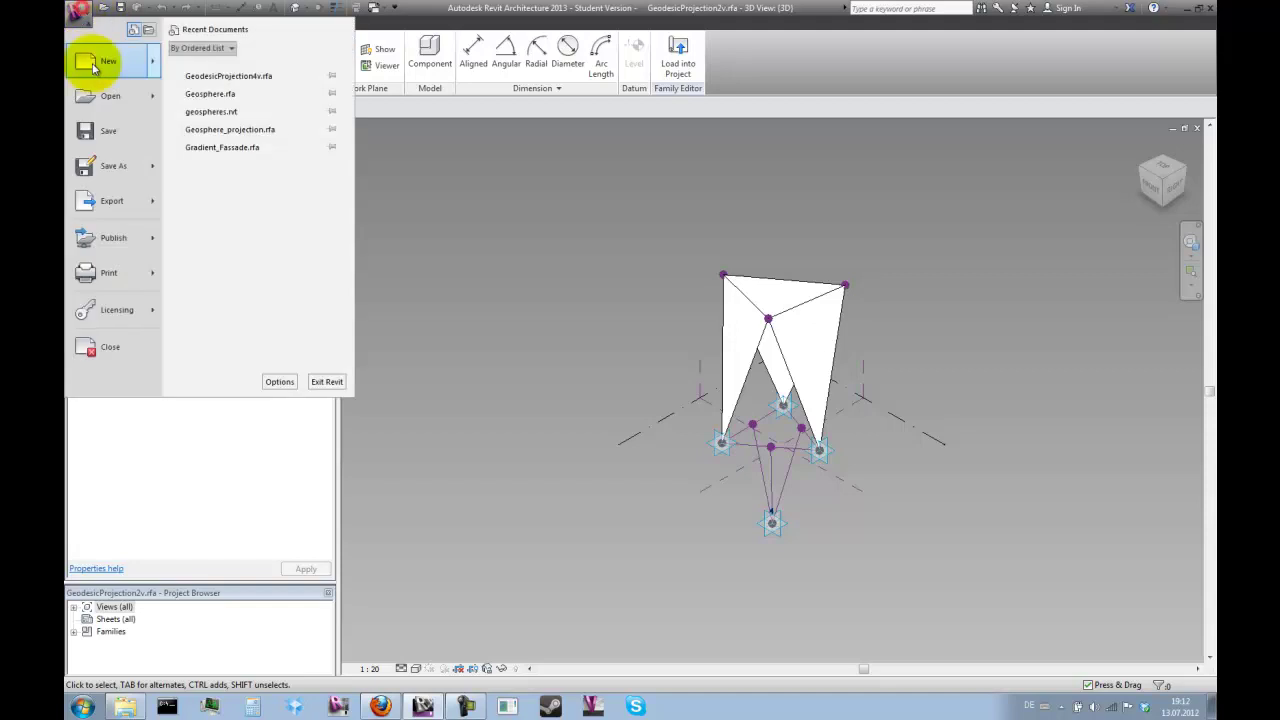
pyautogui.moveTo(128, 178)
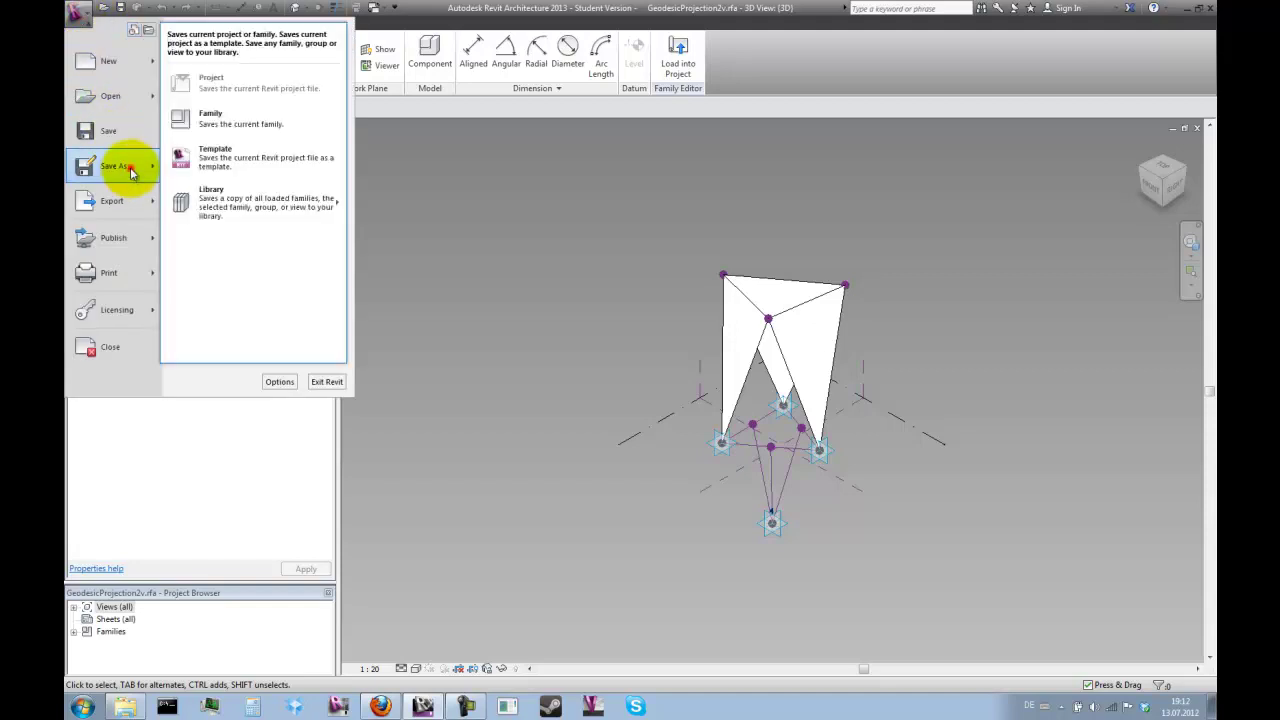
pyautogui.click(225, 100)
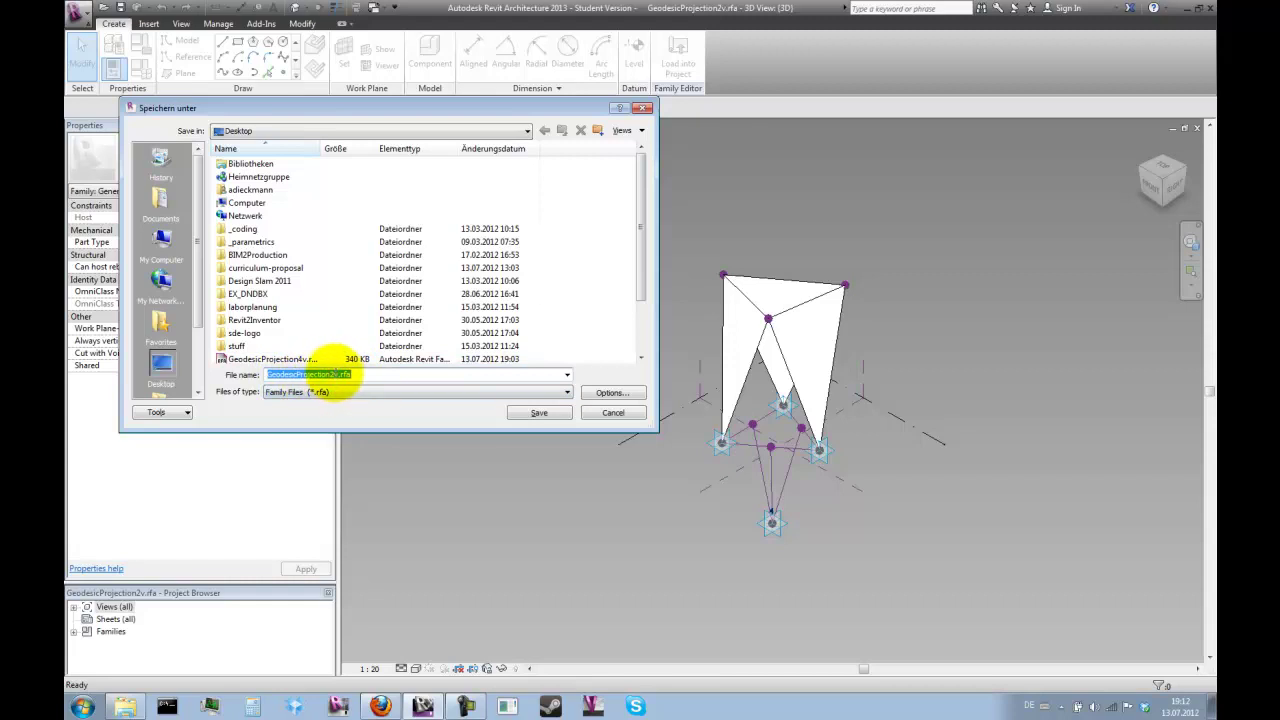
pyautogui.click(330, 373)
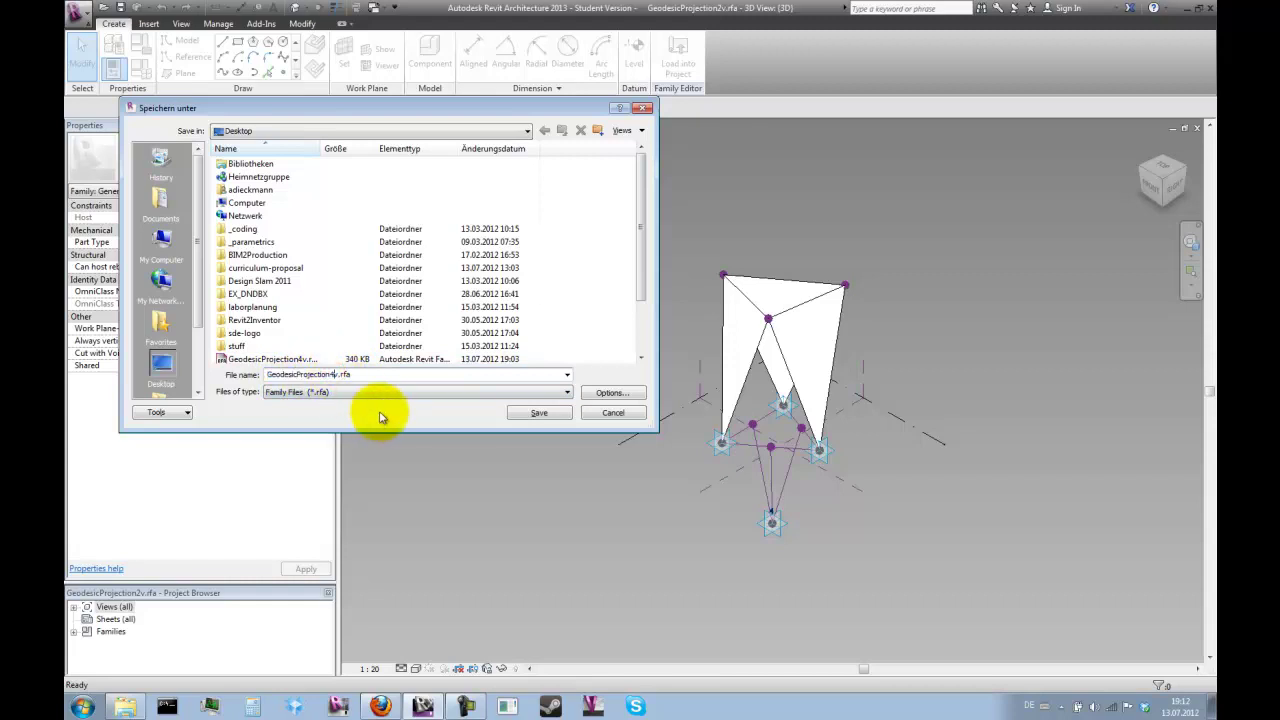
pyautogui.click(540, 413)
pyautogui.click(616, 365)
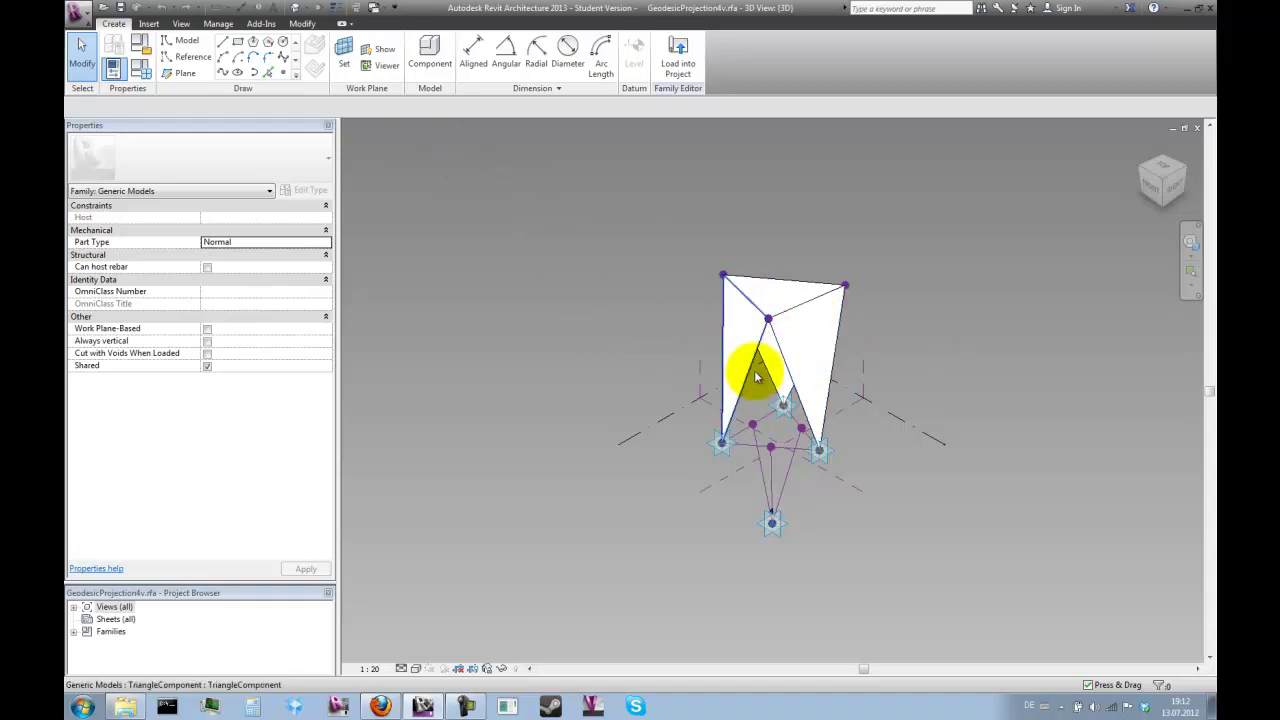
# Return to Geosphere.rfa and open its GeodesicProjection2v family for editing again.
pyautogui.click(383, 9)
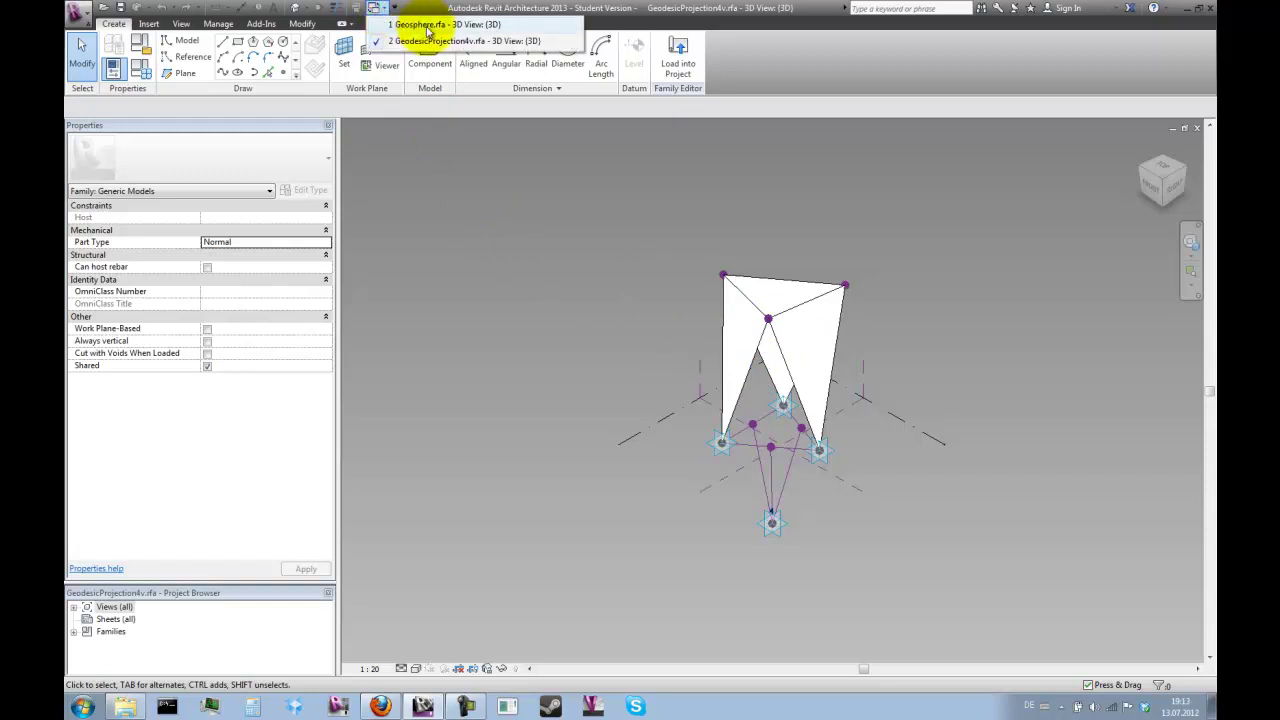
pyautogui.click(414, 24)
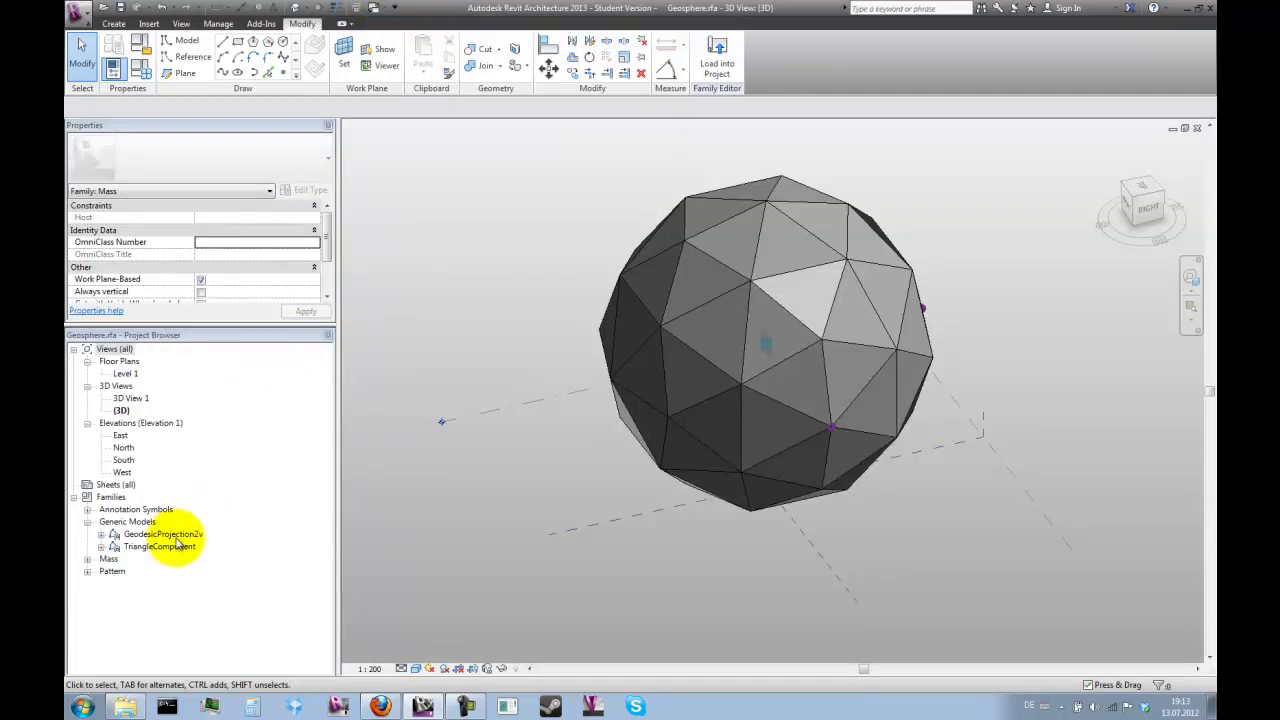
pyautogui.rightClick(164, 536)
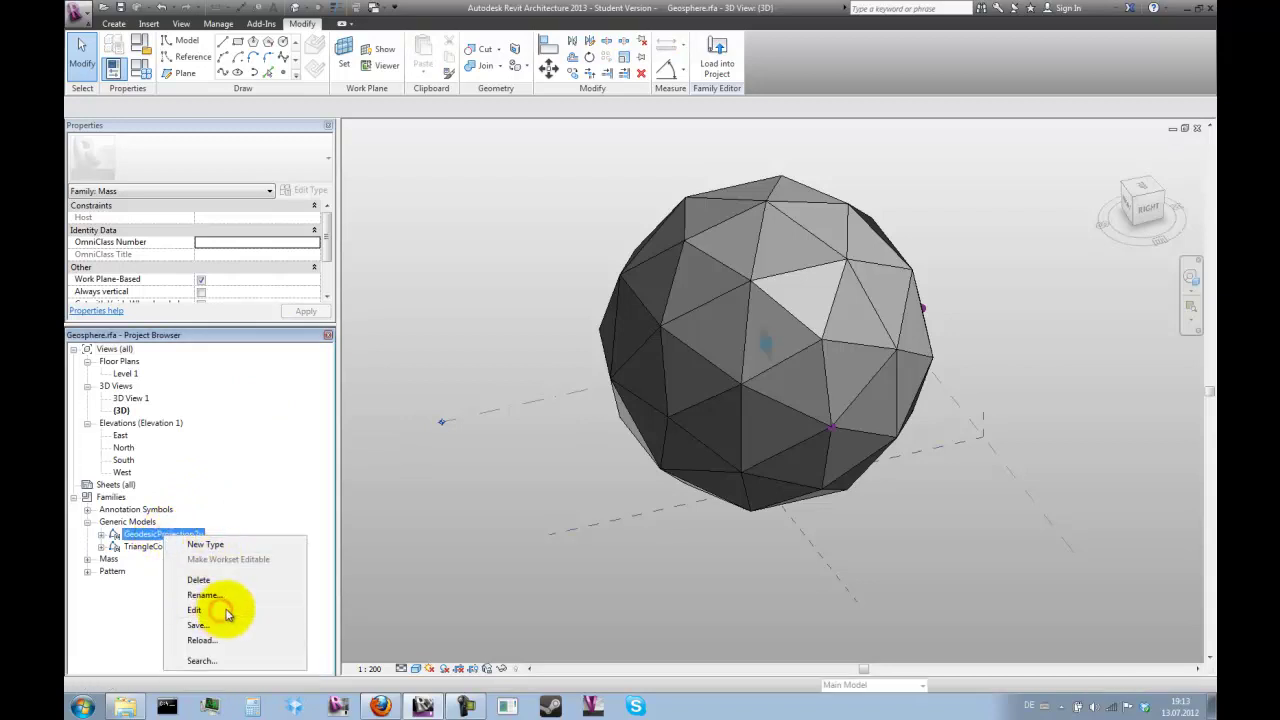
pyautogui.click(195, 610)
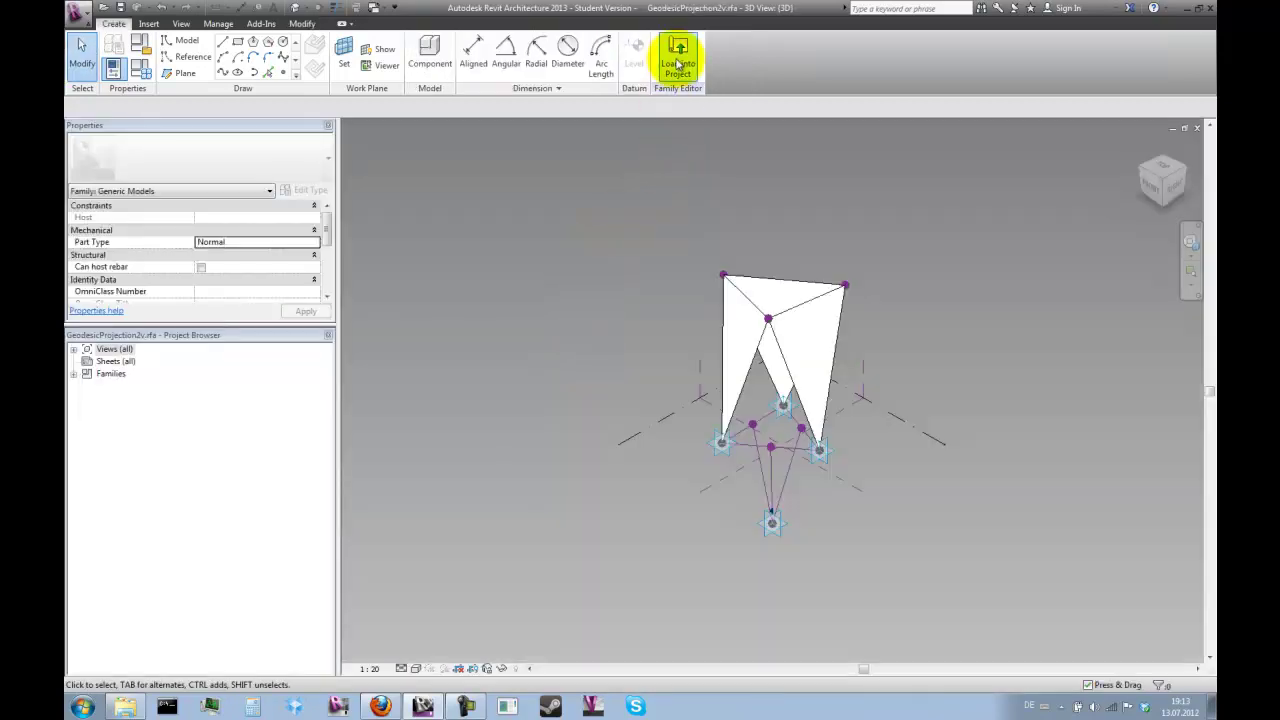
# Load the GeodesicProjection2v family into GeodesicProjection4v.rfa only, without placing an instance.
pyautogui.click(678, 63)
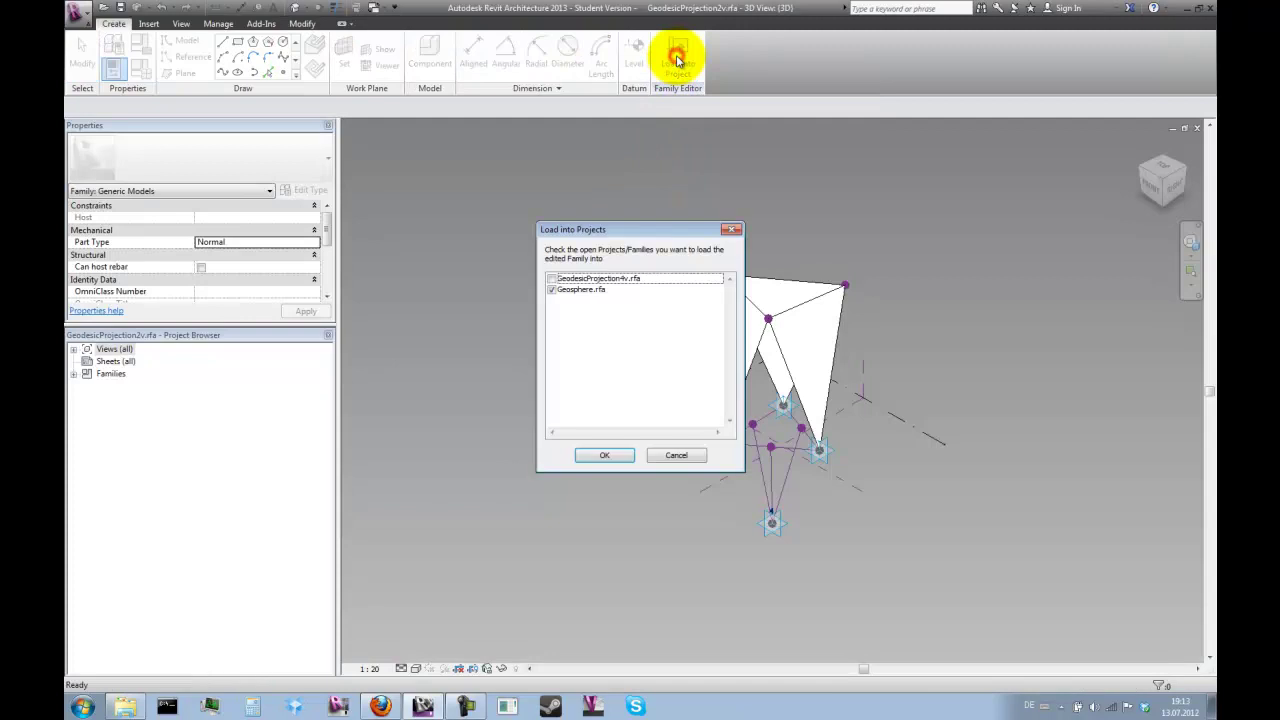
pyautogui.click(552, 290)
pyautogui.click(551, 278)
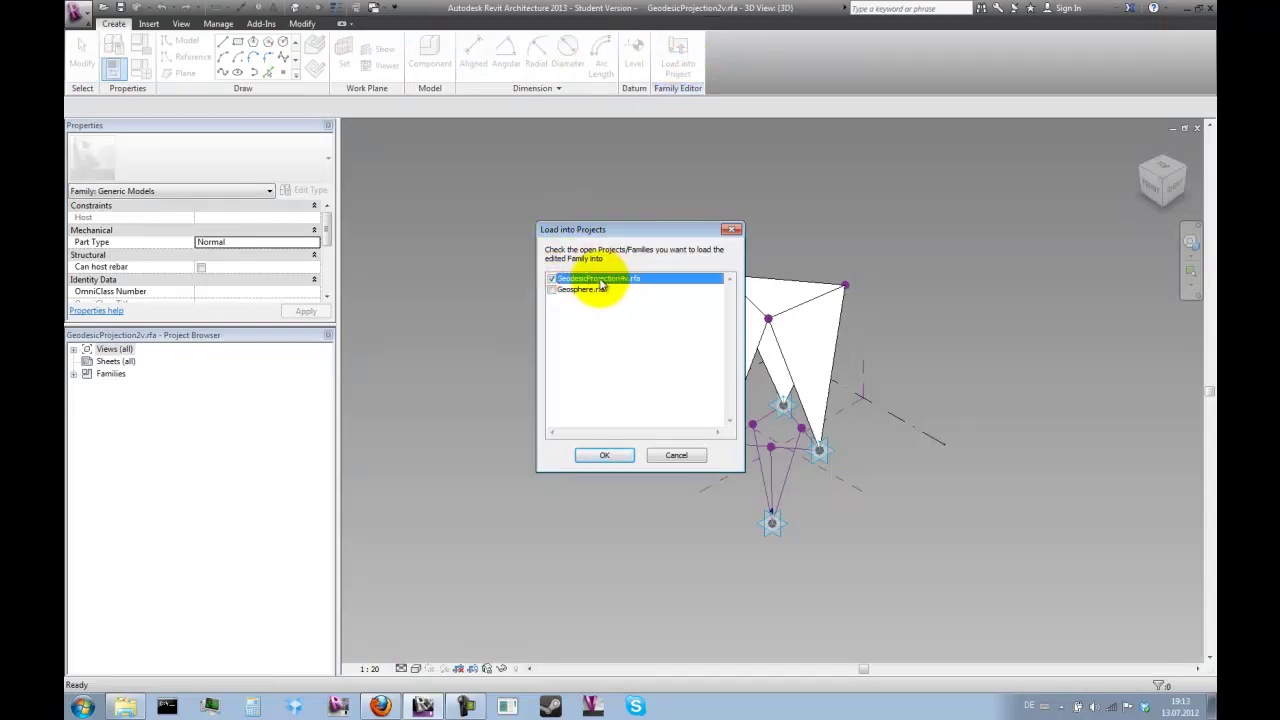
pyautogui.click(605, 456)
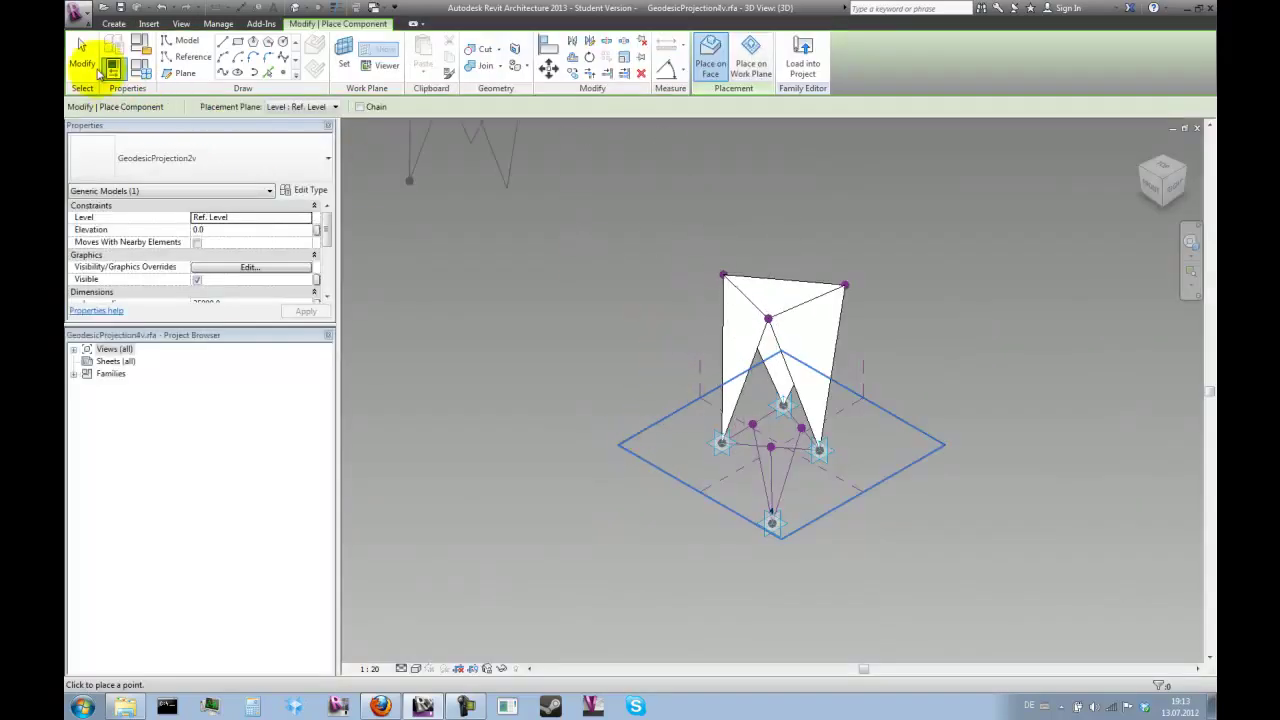
pyautogui.click(83, 48)
# Select all four TriangleComponent instances and change their type to GeodesicProjection2v.
pyautogui.click(745, 343)
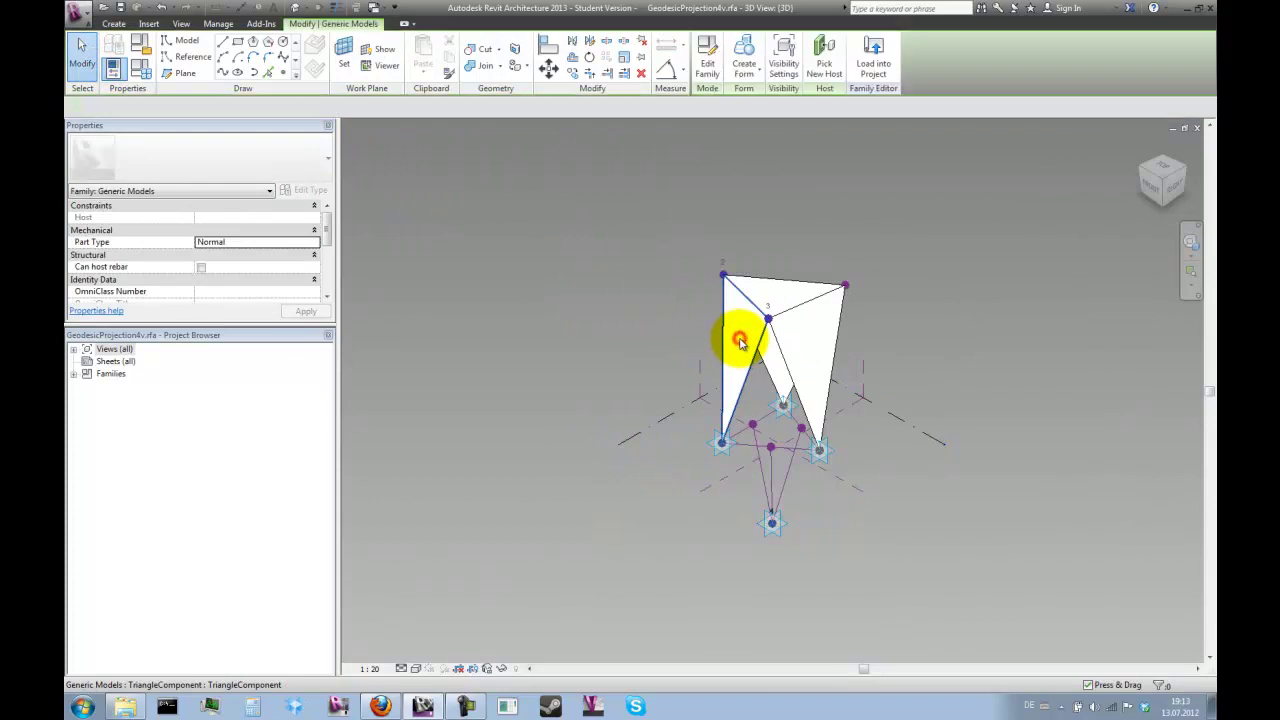
pyautogui.keyDown('ctrl'); pyautogui.click(795, 310); pyautogui.keyUp('ctrl')
pyautogui.keyDown('ctrl'); pyautogui.click(877, 349); pyautogui.keyUp('ctrl')
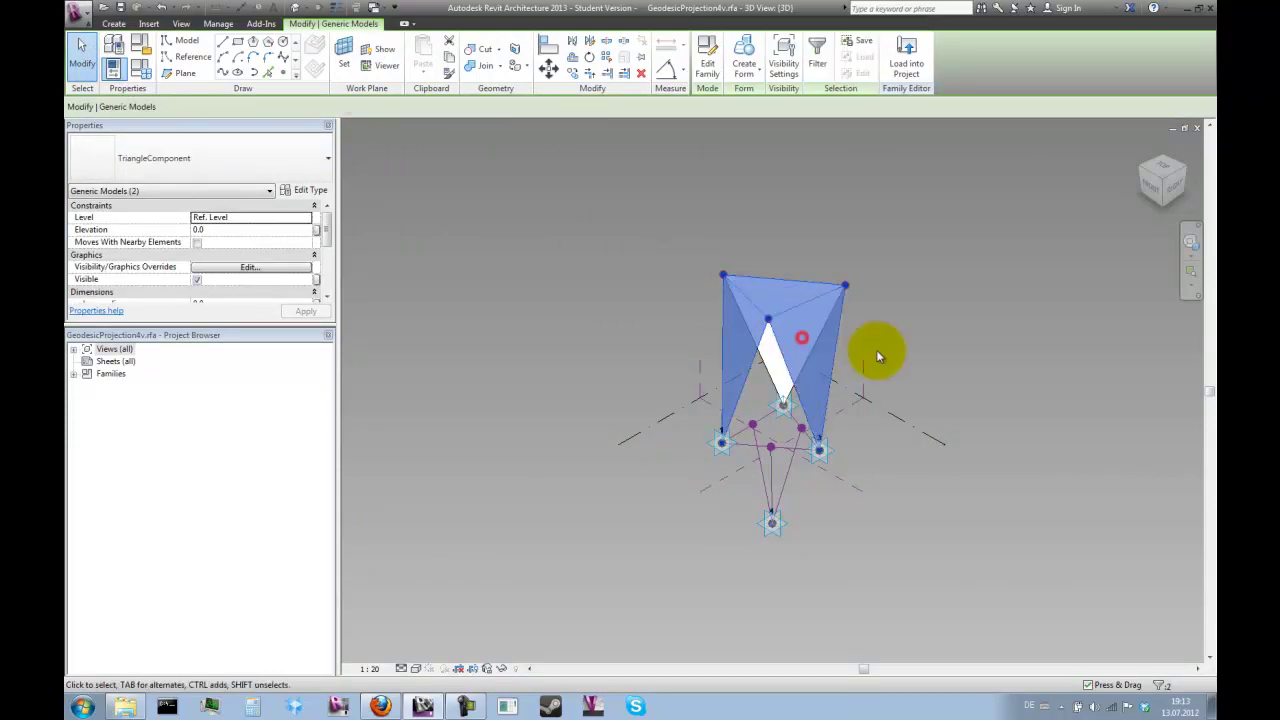
pyautogui.keyDown('shift'); pyautogui.moveTo(980, 363); pyautogui.dragTo(694, 363, button='middle'); pyautogui.keyUp('shift')
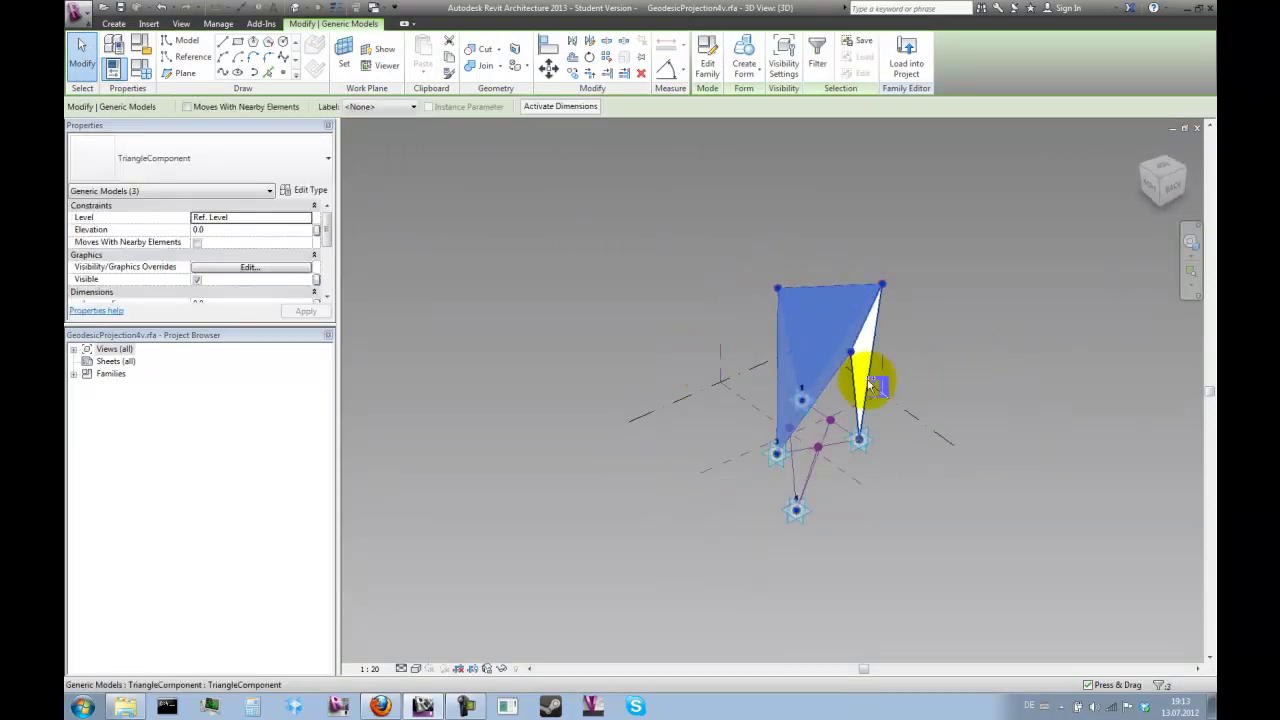
pyautogui.keyDown('shift'); pyautogui.moveTo(855, 456); pyautogui.dragTo(1057, 514, button='middle'); pyautogui.keyUp('shift')
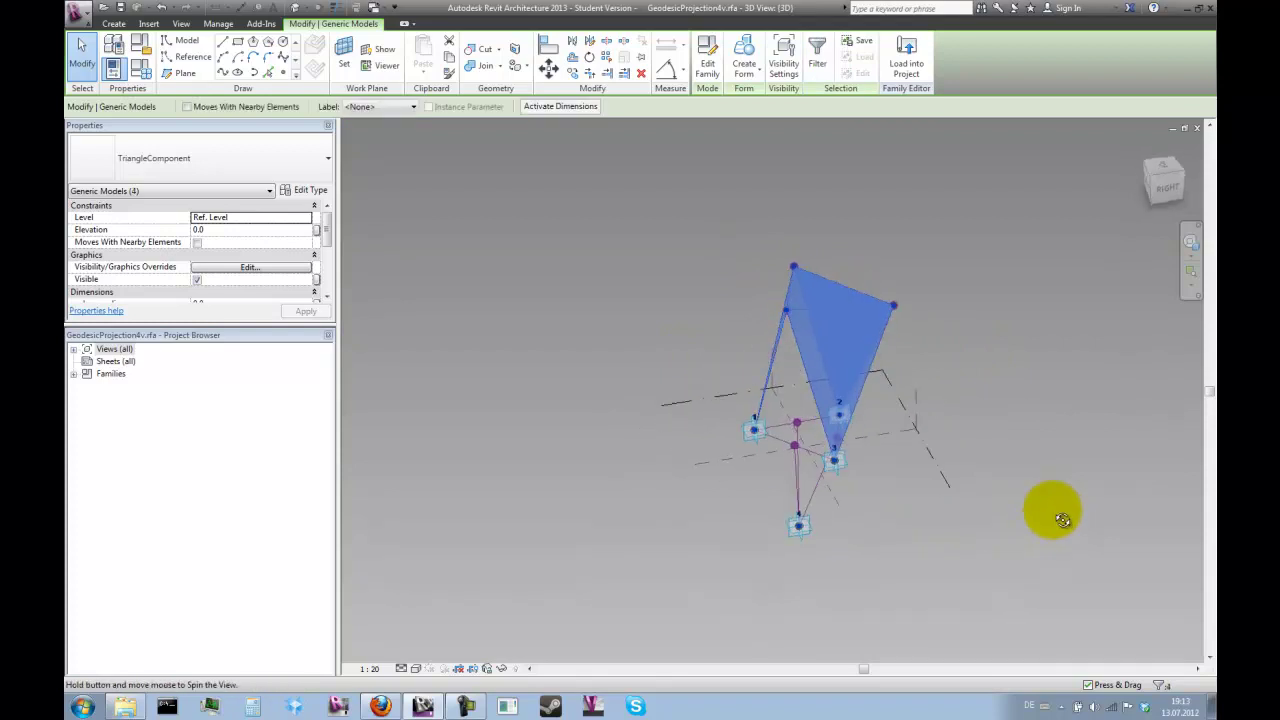
pyautogui.keyDown('ctrl'); pyautogui.click(893, 440); pyautogui.keyUp('ctrl')
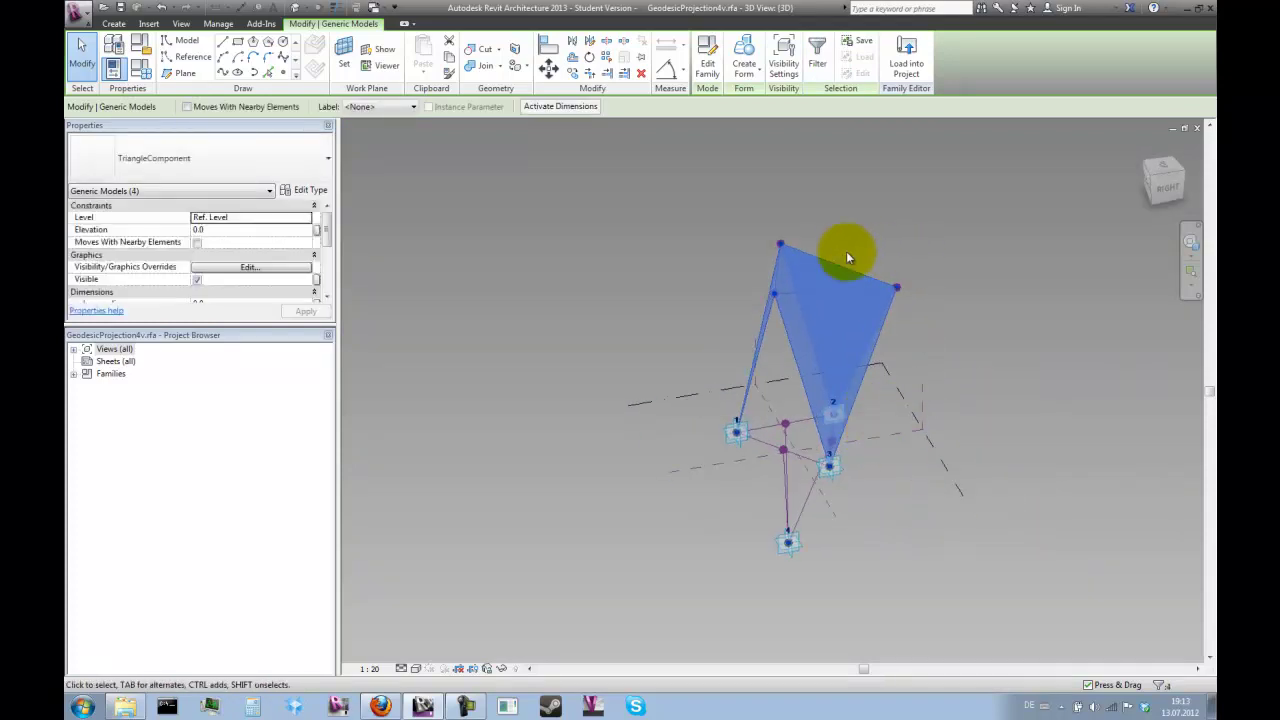
pyautogui.click(253, 170)
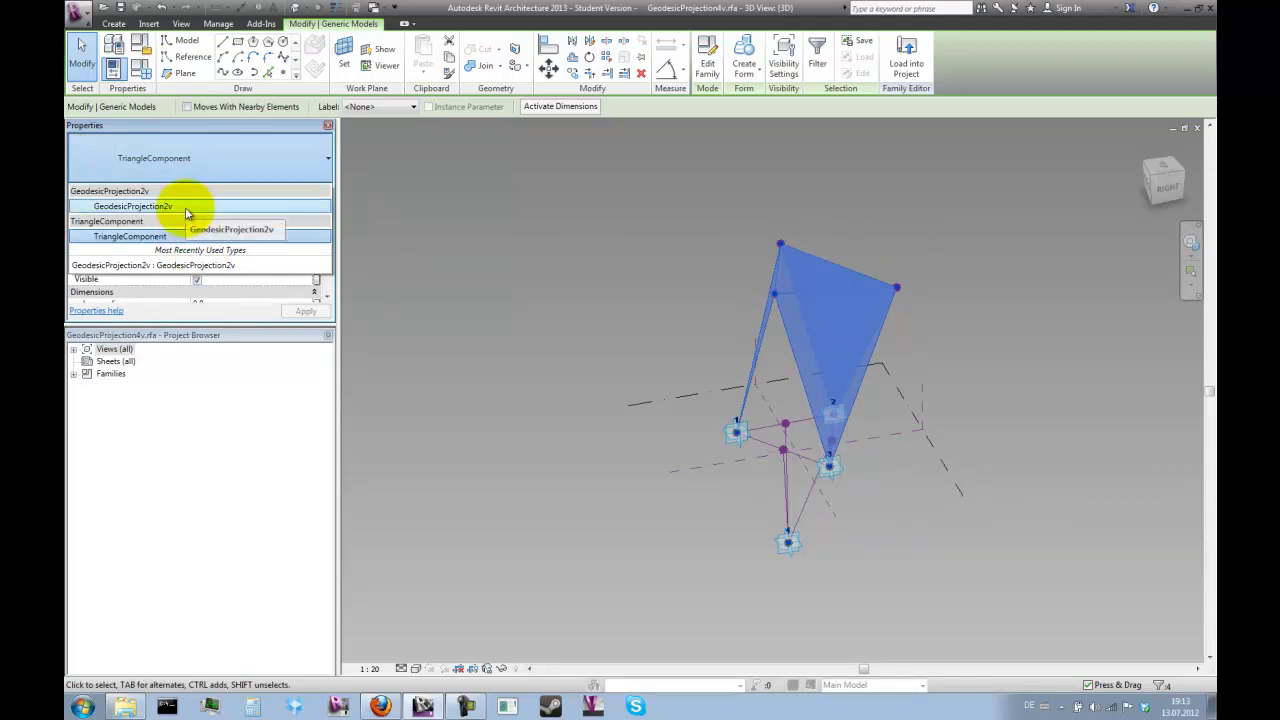
pyautogui.click(185, 207)
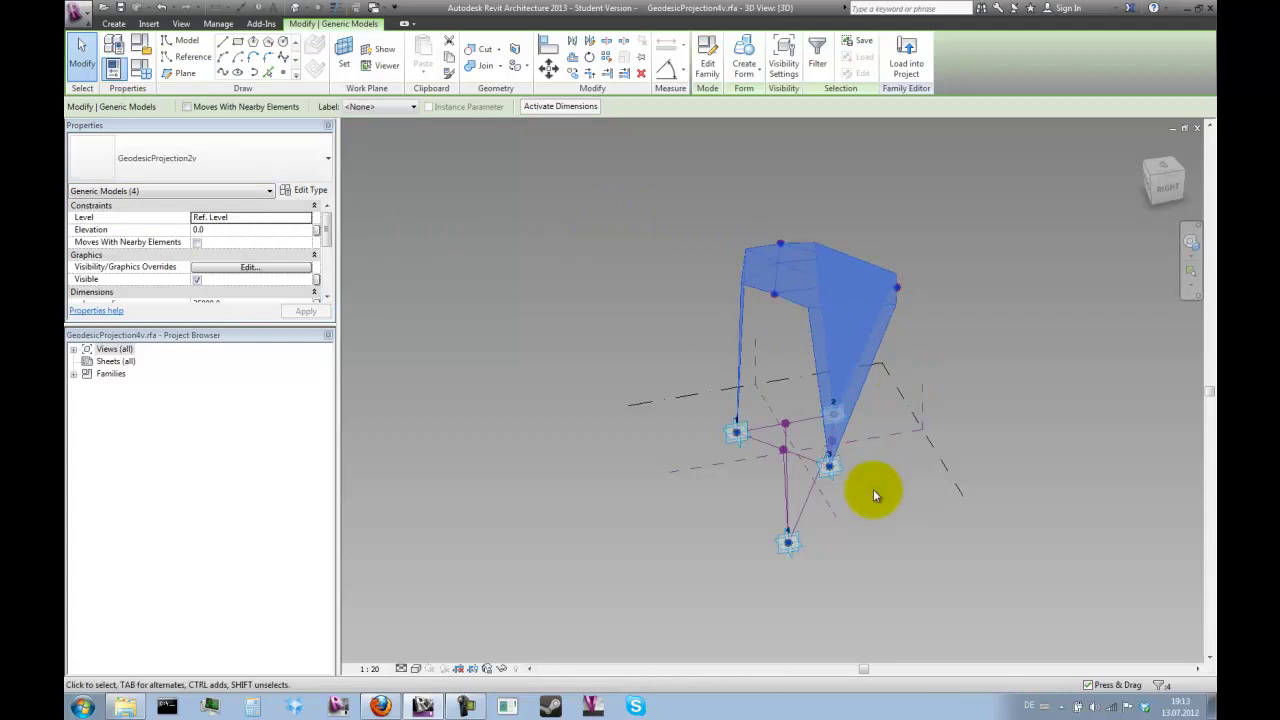
# Move adaptive point 4 vertically, much farther below the other three points, so the nested GeodesicProjection2v components form a shallow dome.
pyautogui.scroll(-2, 968, 281)
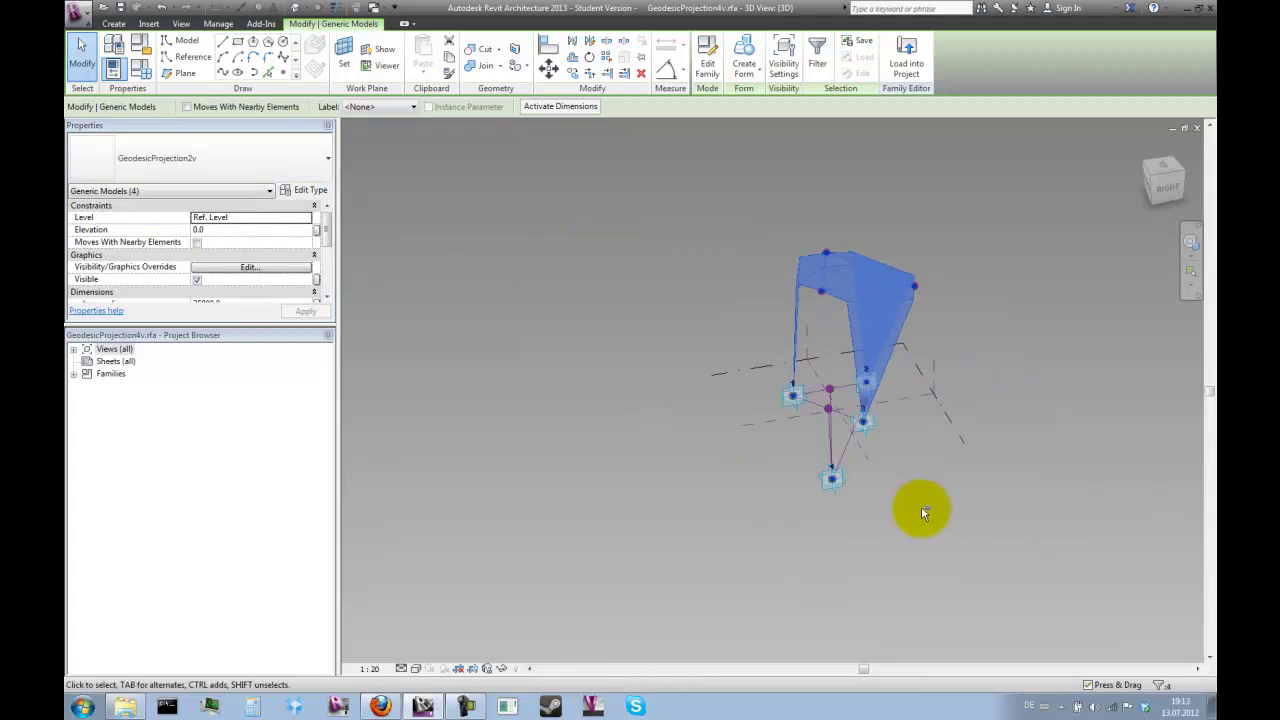
pyautogui.keyDown('shift'); pyautogui.moveTo(922, 510); pyautogui.dragTo(980, 449, button='middle'); pyautogui.keyUp('shift')
pyautogui.click(837, 495)
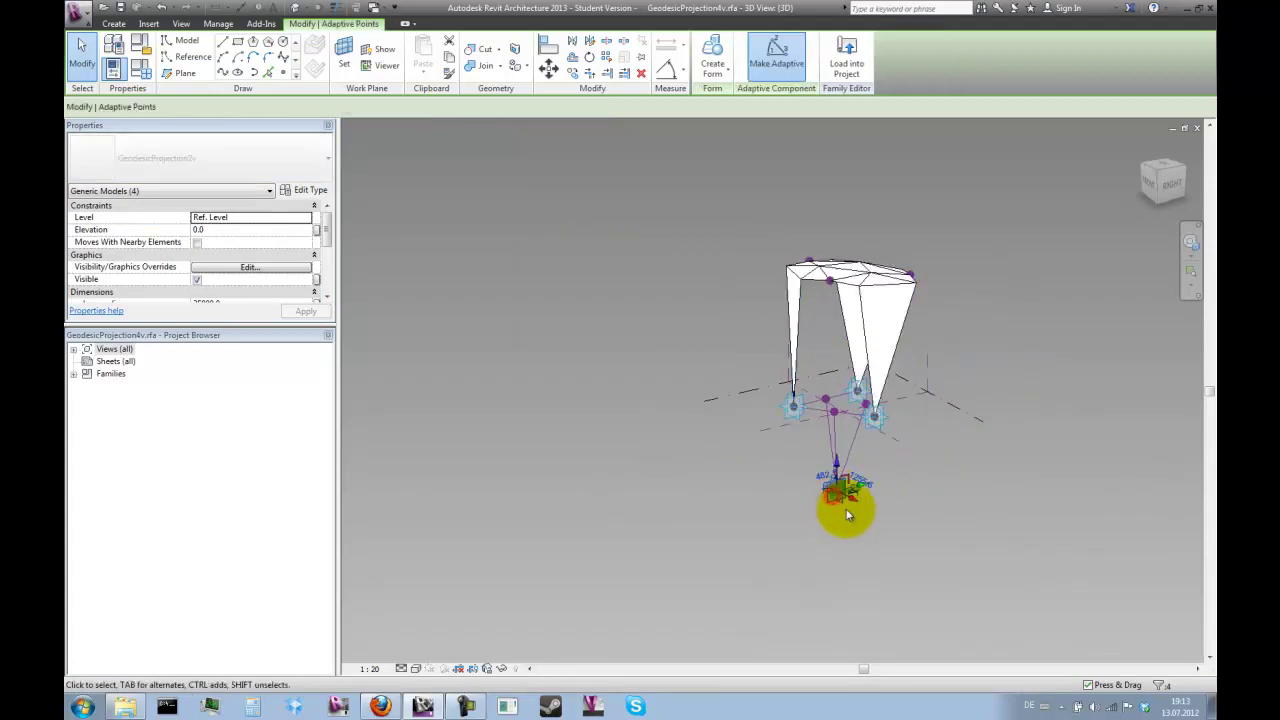
pyautogui.moveTo(837, 460); pyautogui.dragTo(840, 500)
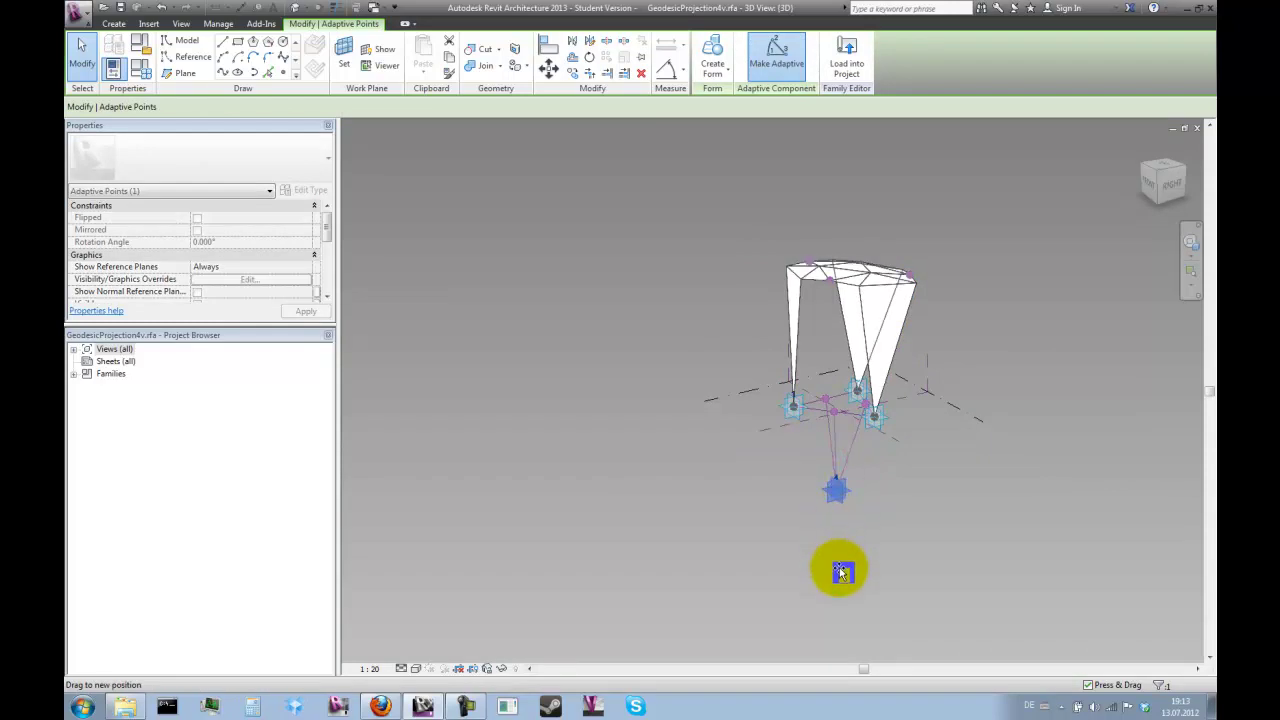
pyautogui.moveTo(839, 567); pyautogui.dragTo(886, 548)
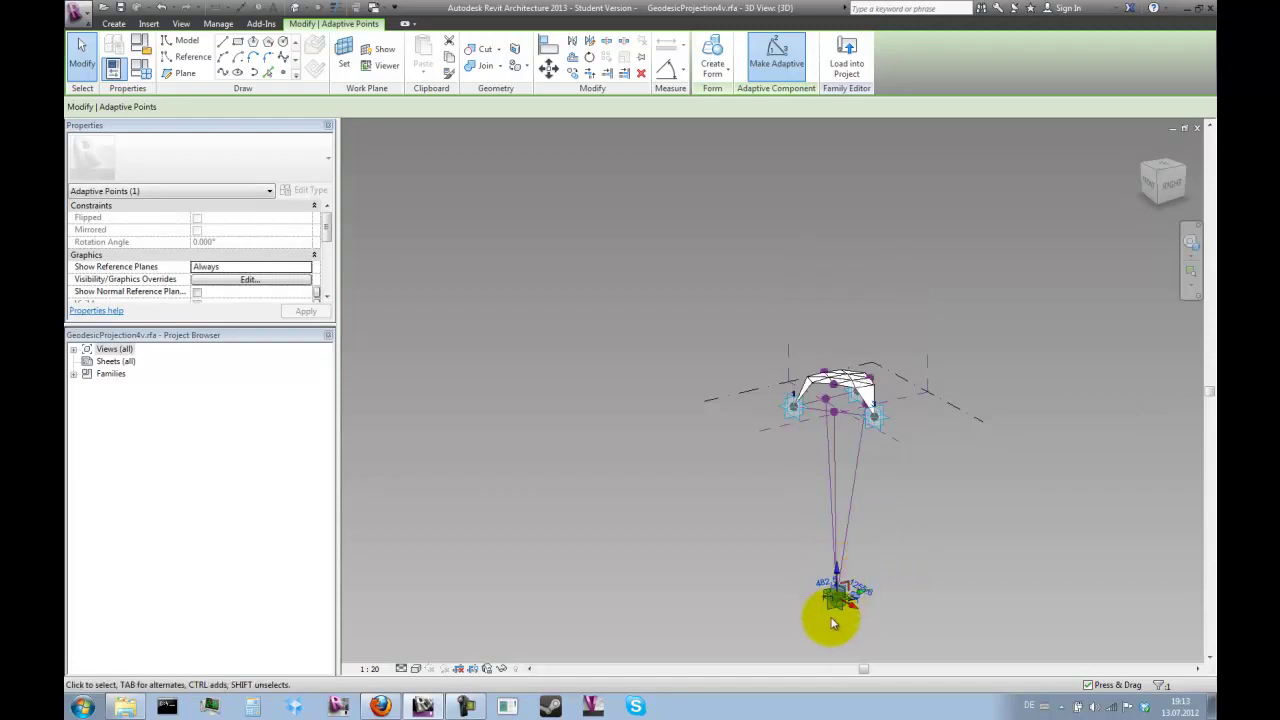
pyautogui.scroll(2, 831, 624)
pyautogui.scroll(2, 831, 624)
pyautogui.moveTo(845, 545); pyautogui.dragTo(847, 560)
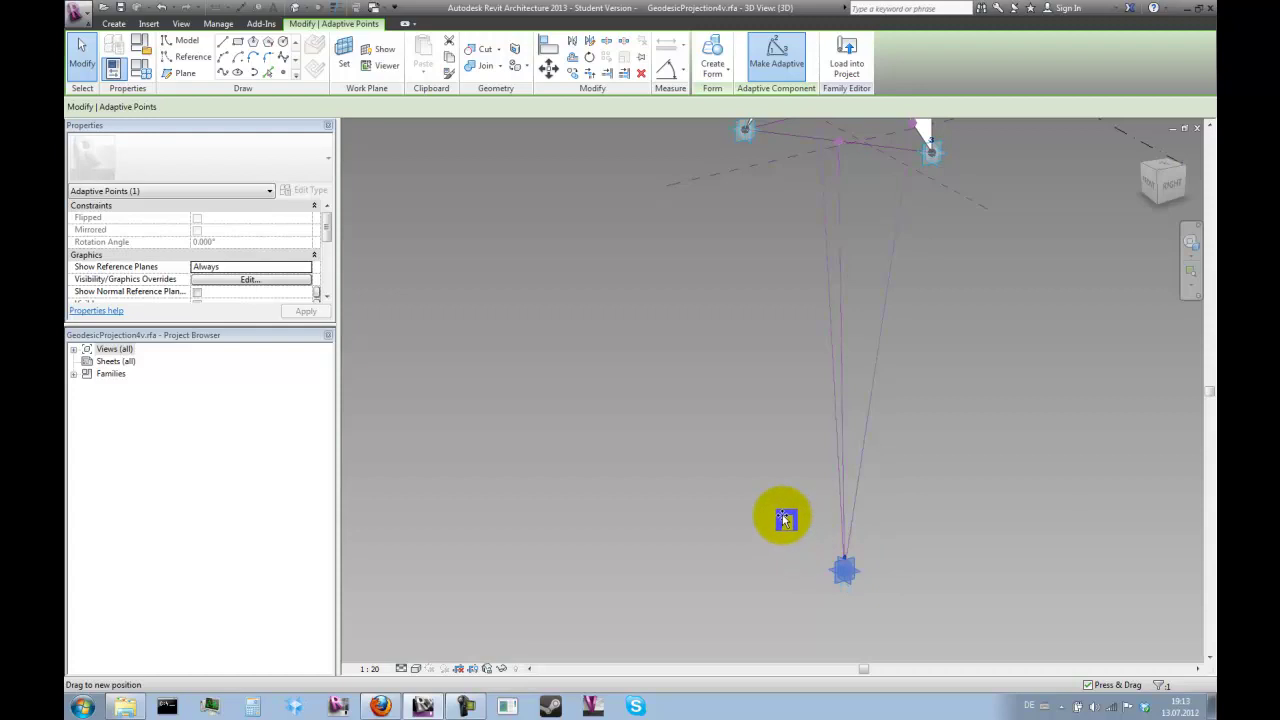
# Examine the nested components' subdivided surface, edge midpoints and projection lines to the centre point from several angles.
pyautogui.scroll(-3, 782, 518)
pyautogui.keyDown('shift'); pyautogui.moveTo(891, 391); pyautogui.dragTo(845, 470, button='middle'); pyautogui.keyUp('shift')
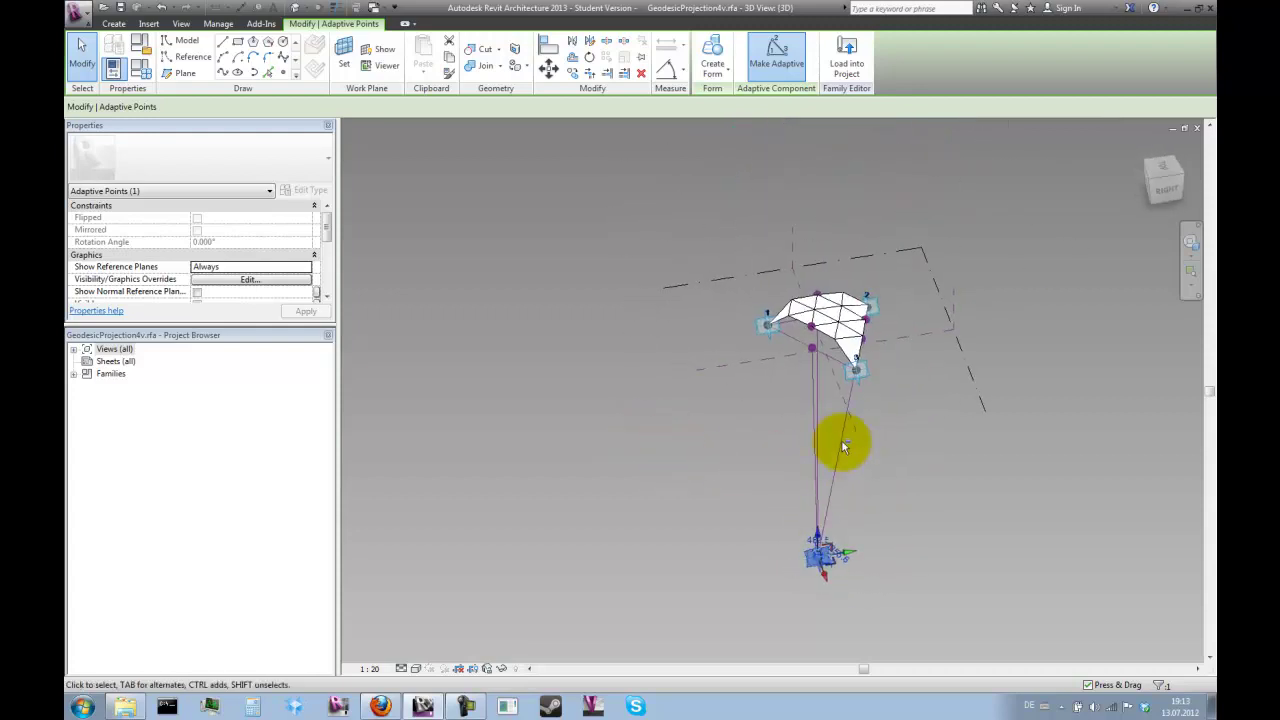
pyautogui.scroll(3, 914, 414)
pyautogui.keyDown('shift'); pyautogui.moveTo(908, 437); pyautogui.dragTo(851, 393, button='middle'); pyautogui.keyUp('shift')
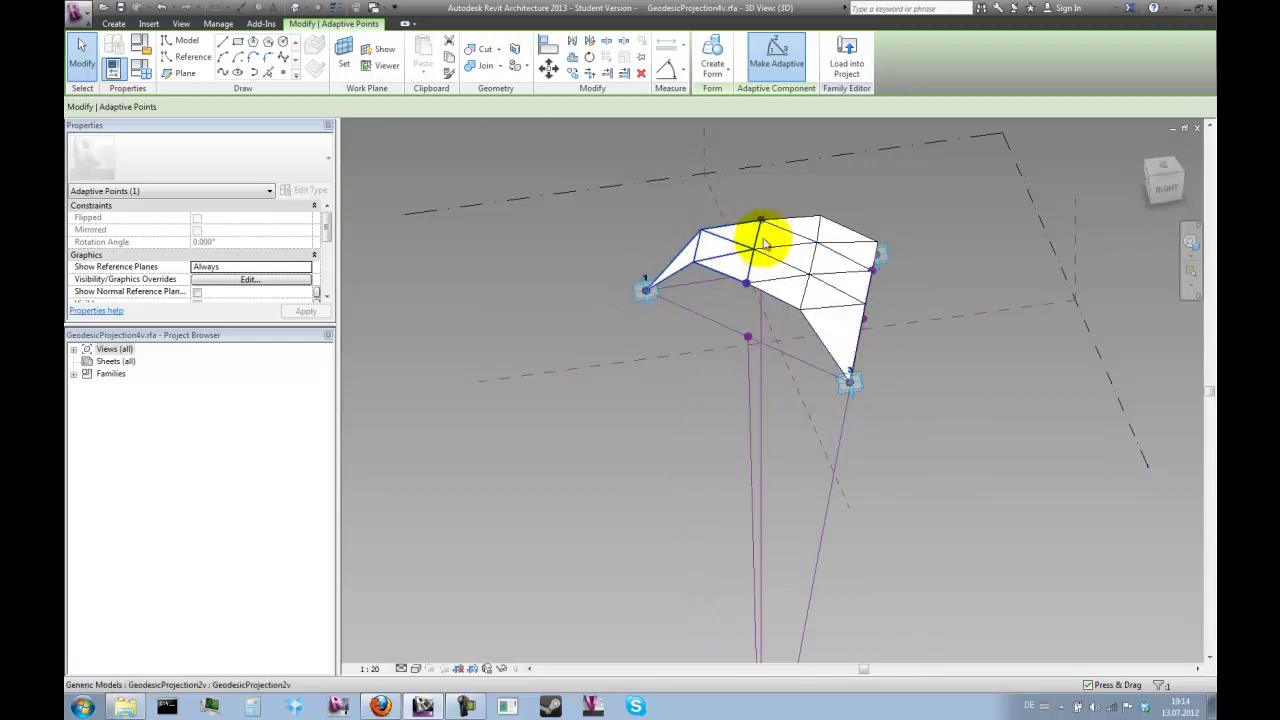
pyautogui.keyDown('shift'); pyautogui.moveTo(957, 356); pyautogui.dragTo(914, 303, button='middle'); pyautogui.keyUp('shift')
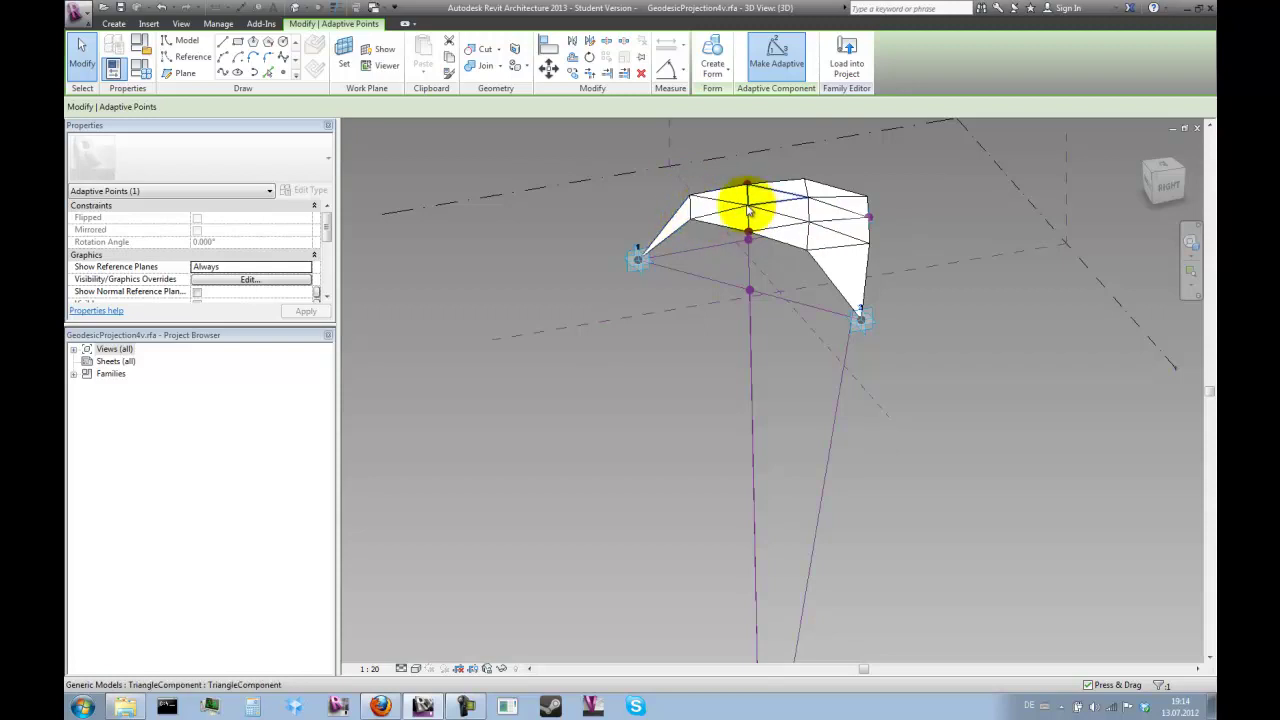
pyautogui.keyDown('shift'); pyautogui.moveTo(883, 280); pyautogui.dragTo(906, 386, button='middle'); pyautogui.keyUp('shift')
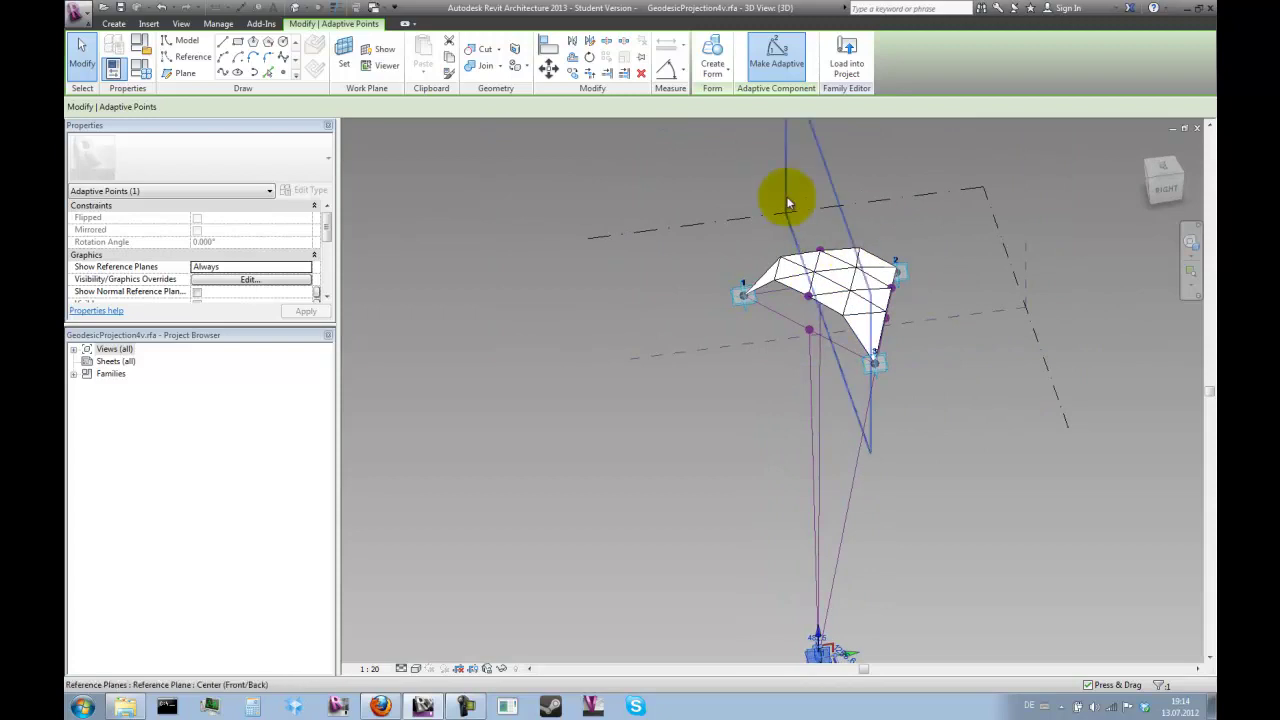
pyautogui.keyDown('shift'); pyautogui.moveTo(777, 200); pyautogui.dragTo(788, 204, button='middle'); pyautogui.keyUp('shift')
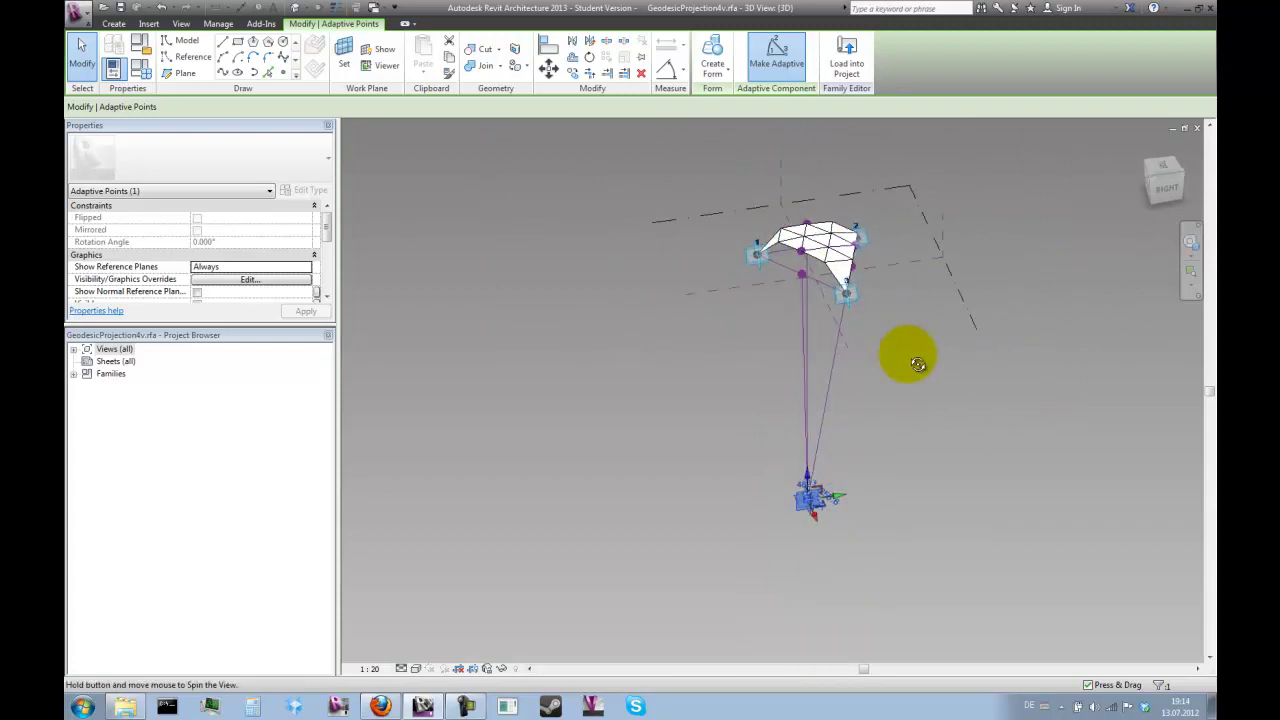
pyautogui.keyDown('shift'); pyautogui.moveTo(918, 364); pyautogui.dragTo(944, 378, button='middle'); pyautogui.keyUp('shift')
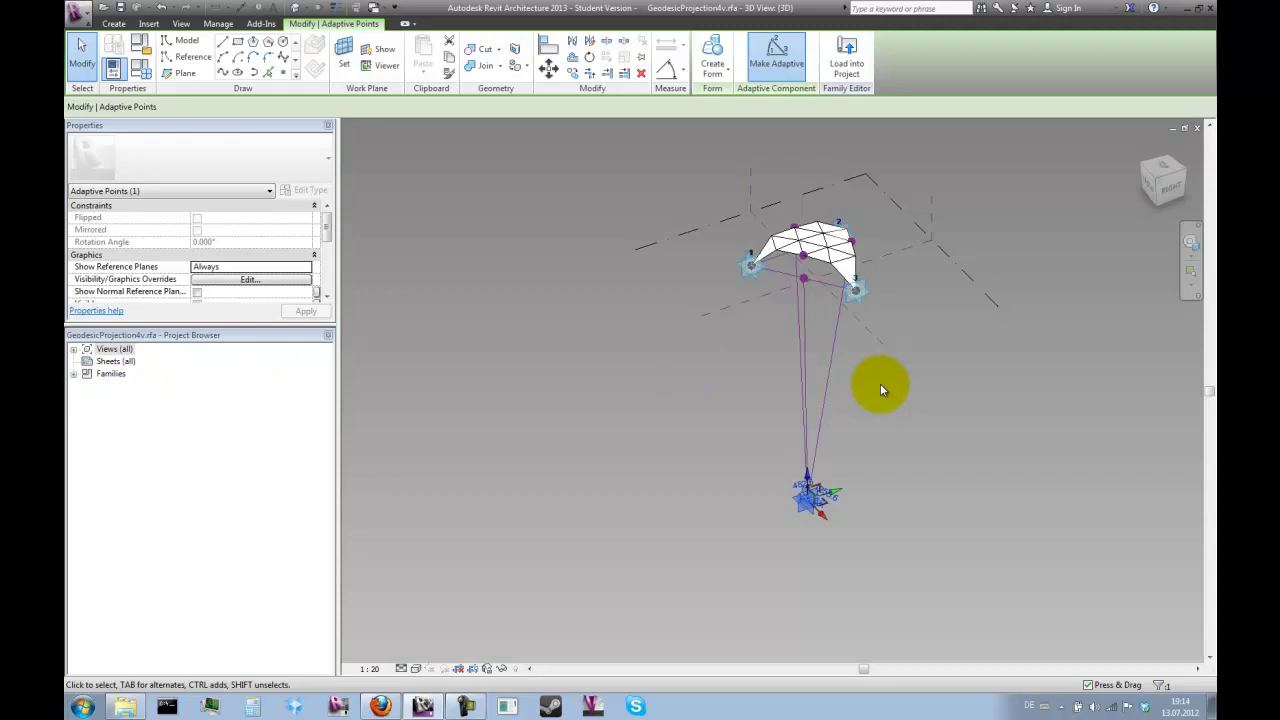
pyautogui.keyDown('shift'); pyautogui.moveTo(880, 389); pyautogui.dragTo(820, 177, button='middle'); pyautogui.keyUp('shift')
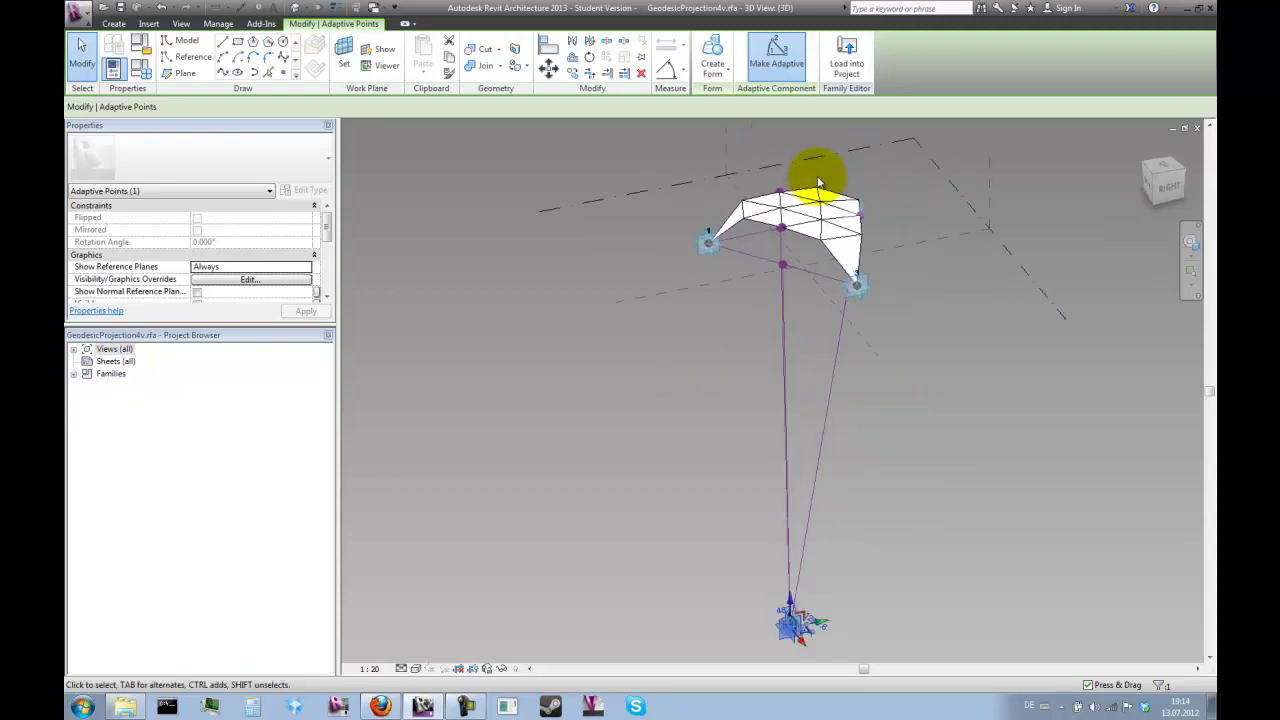
# Select the nested GeodesicProjection2v component at point 1 and inspect its type parameters without changing them.
pyautogui.click(73, 375)
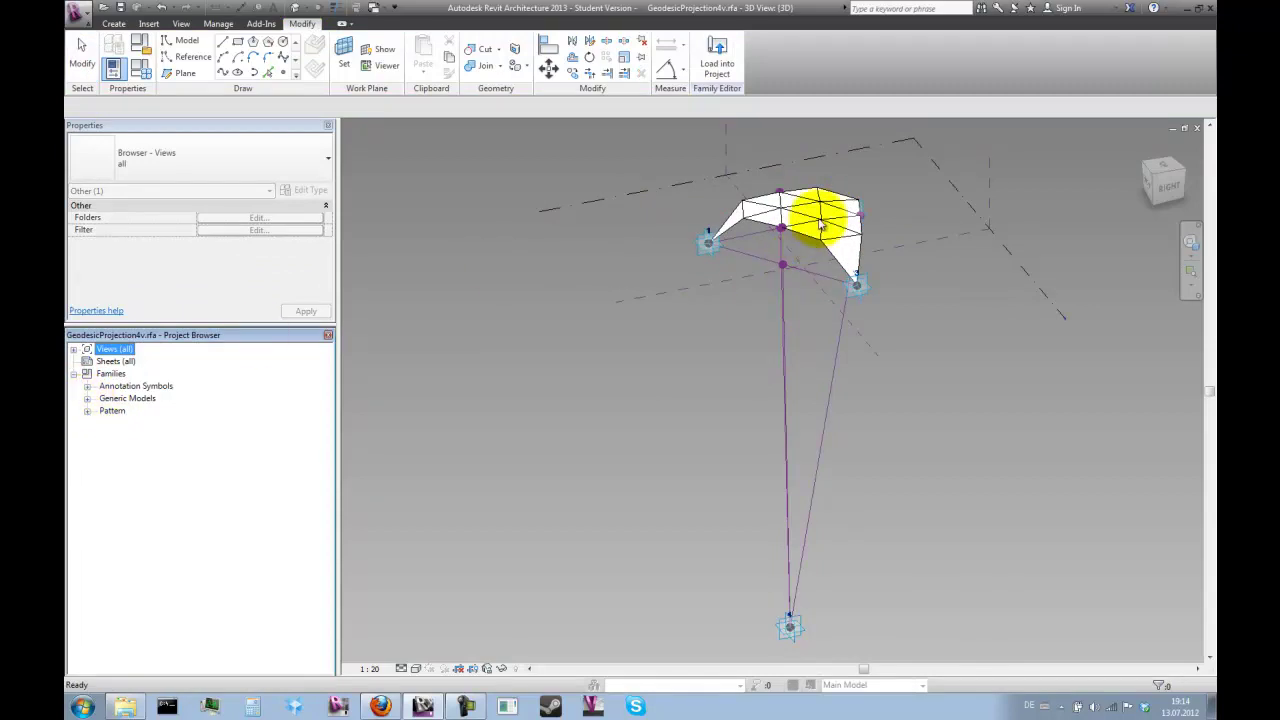
pyautogui.click(748, 210)
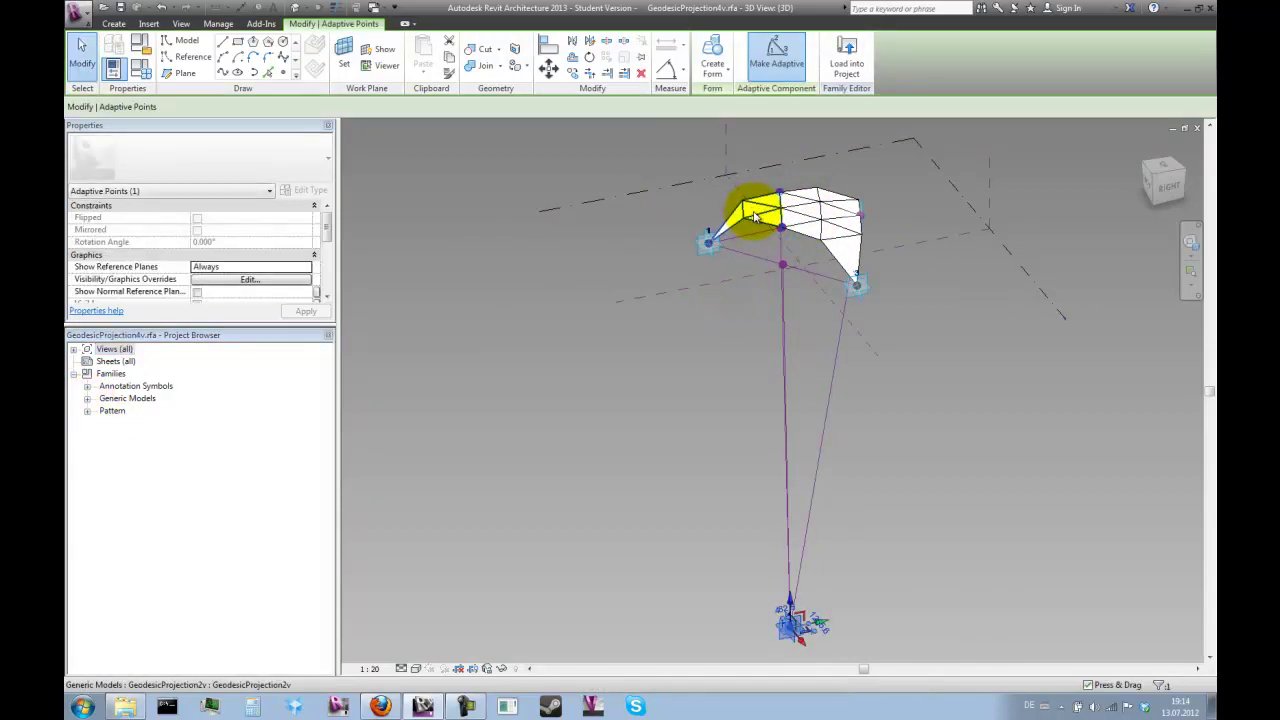
pyautogui.click(740, 210)
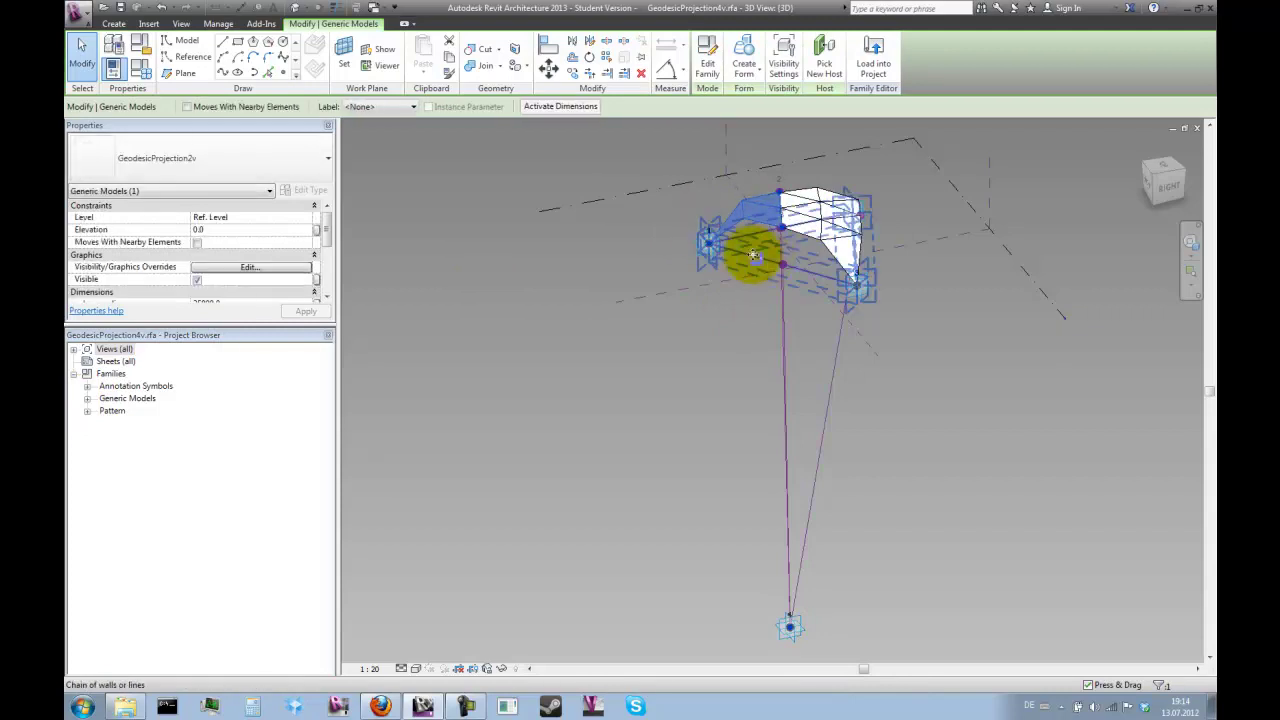
pyautogui.scroll(-2, 798, 345)
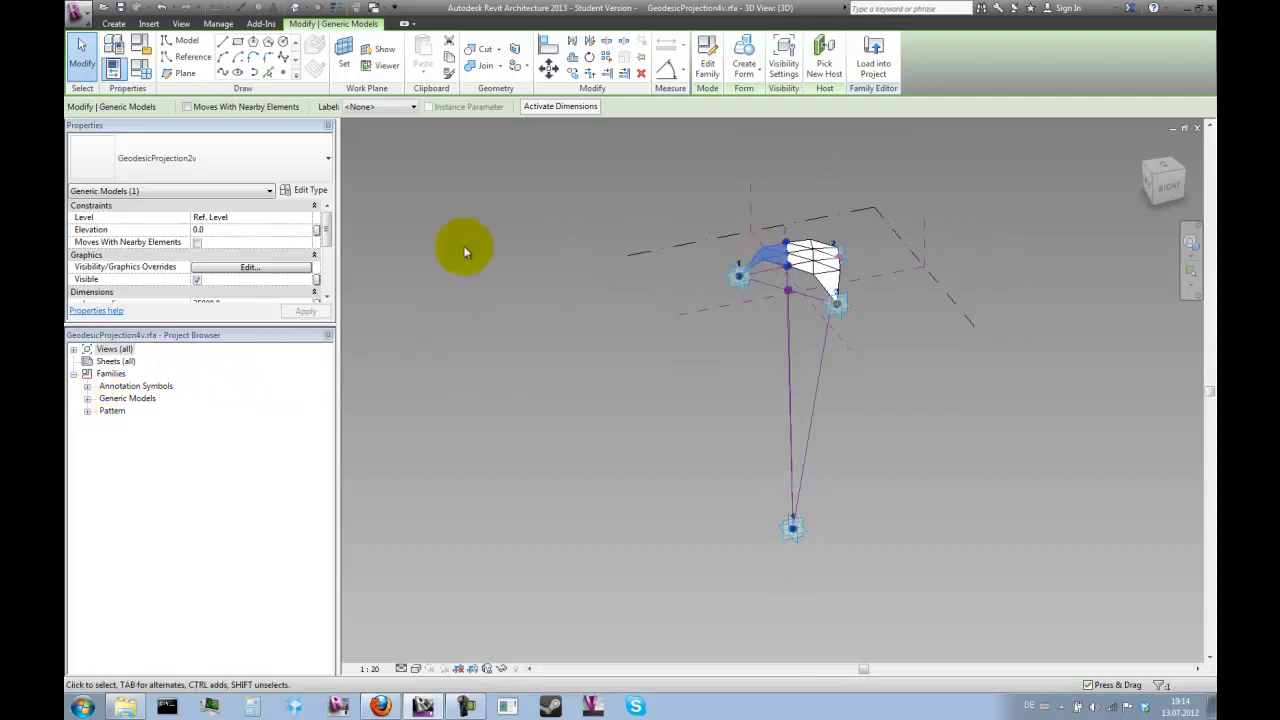
pyautogui.click(310, 190)
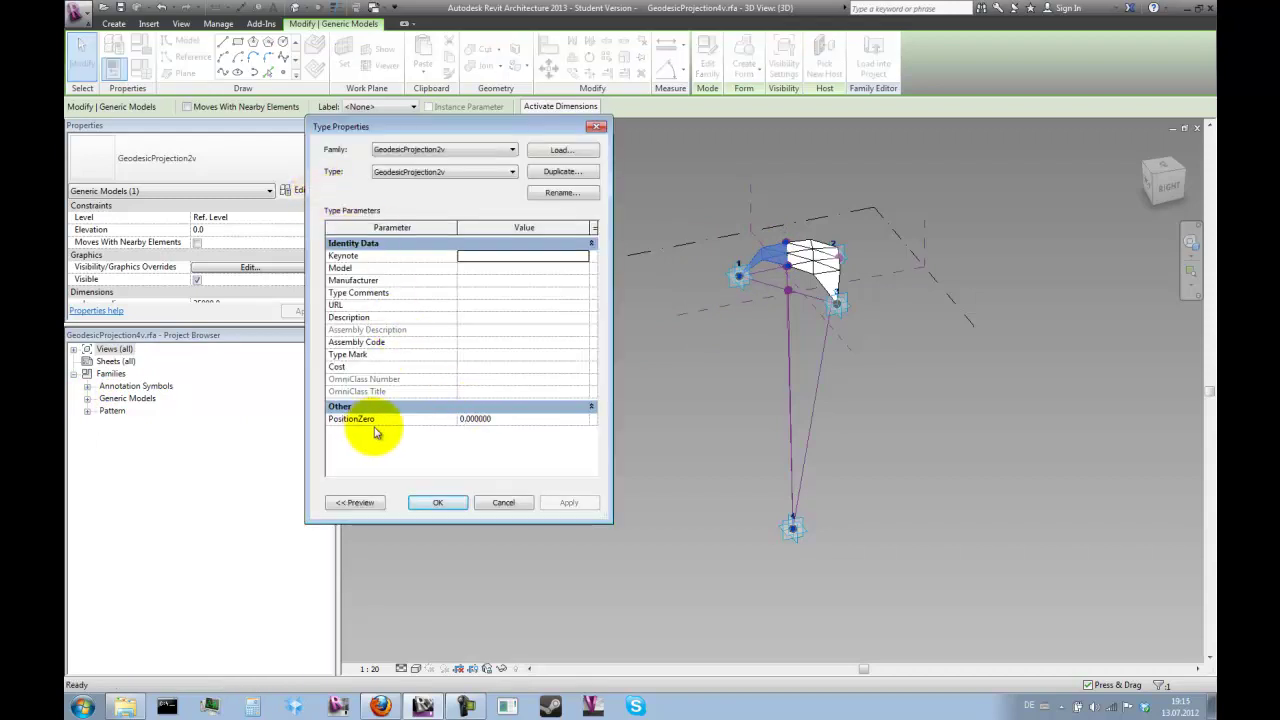
pyautogui.click(503, 504)
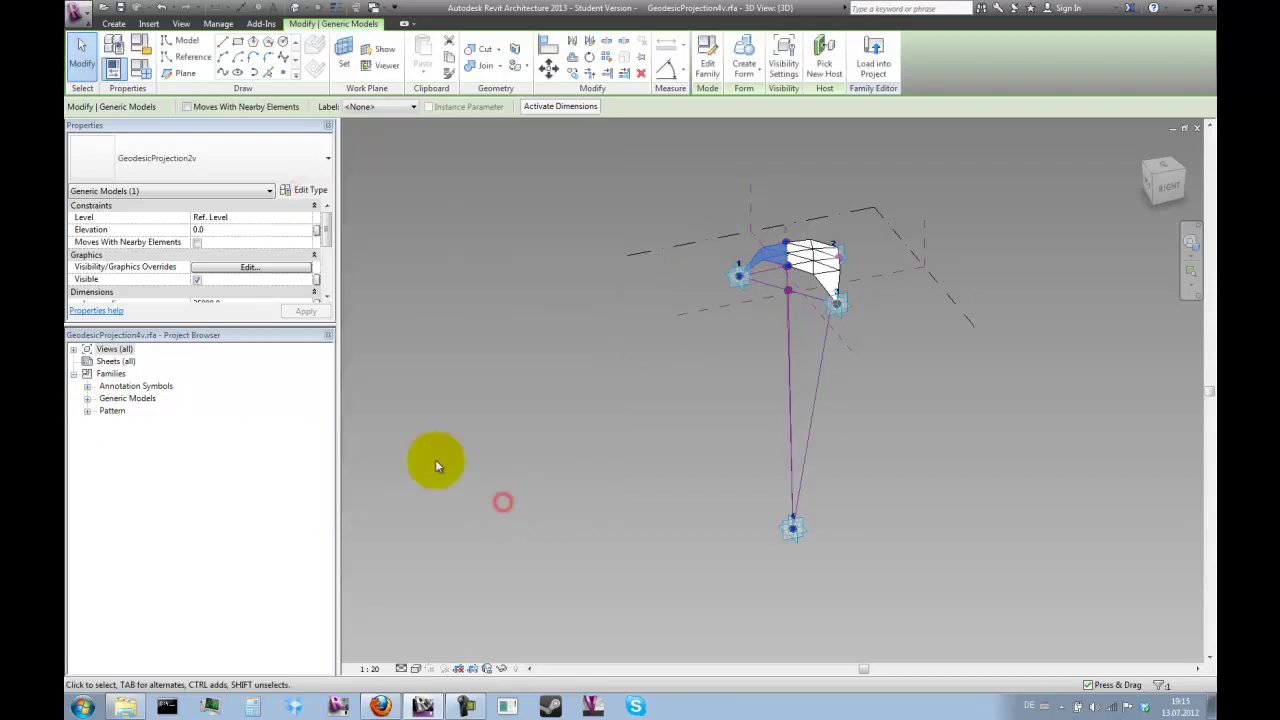
# Select all four GeodesicProjection2v components and associate their sphere_radius with the family's own sphere_radius parameter.
pyautogui.moveTo(259, 326); pyautogui.dragTo(260, 406)
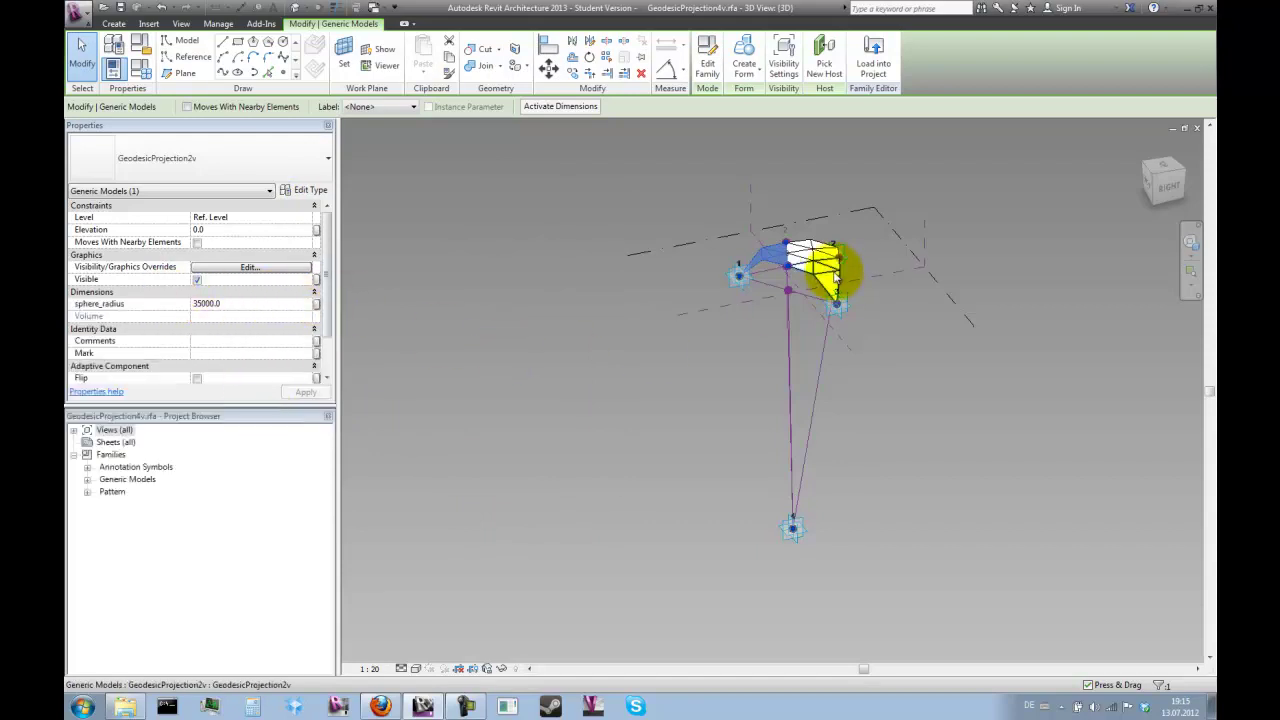
pyautogui.scroll(2, 849, 246)
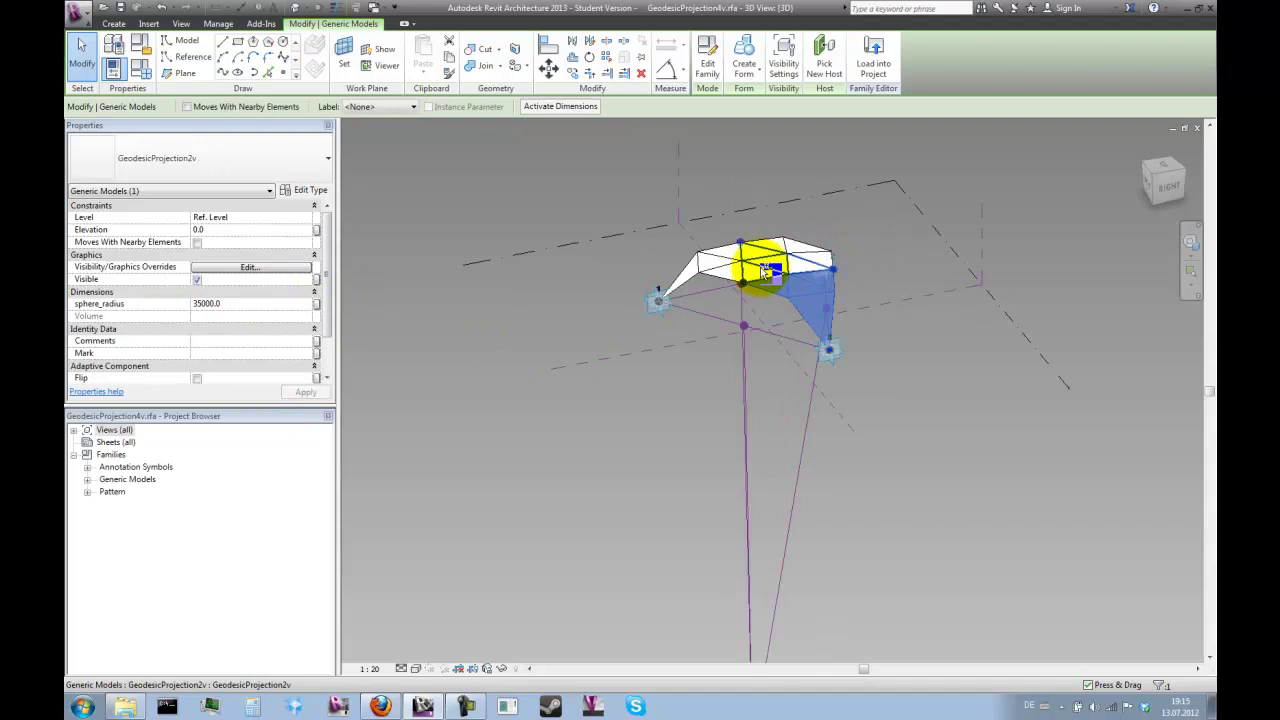
pyautogui.keyDown('ctrl'); pyautogui.click(800, 248); pyautogui.keyUp('ctrl')
pyautogui.keyDown('ctrl'); pyautogui.click(705, 265); pyautogui.keyUp('ctrl')
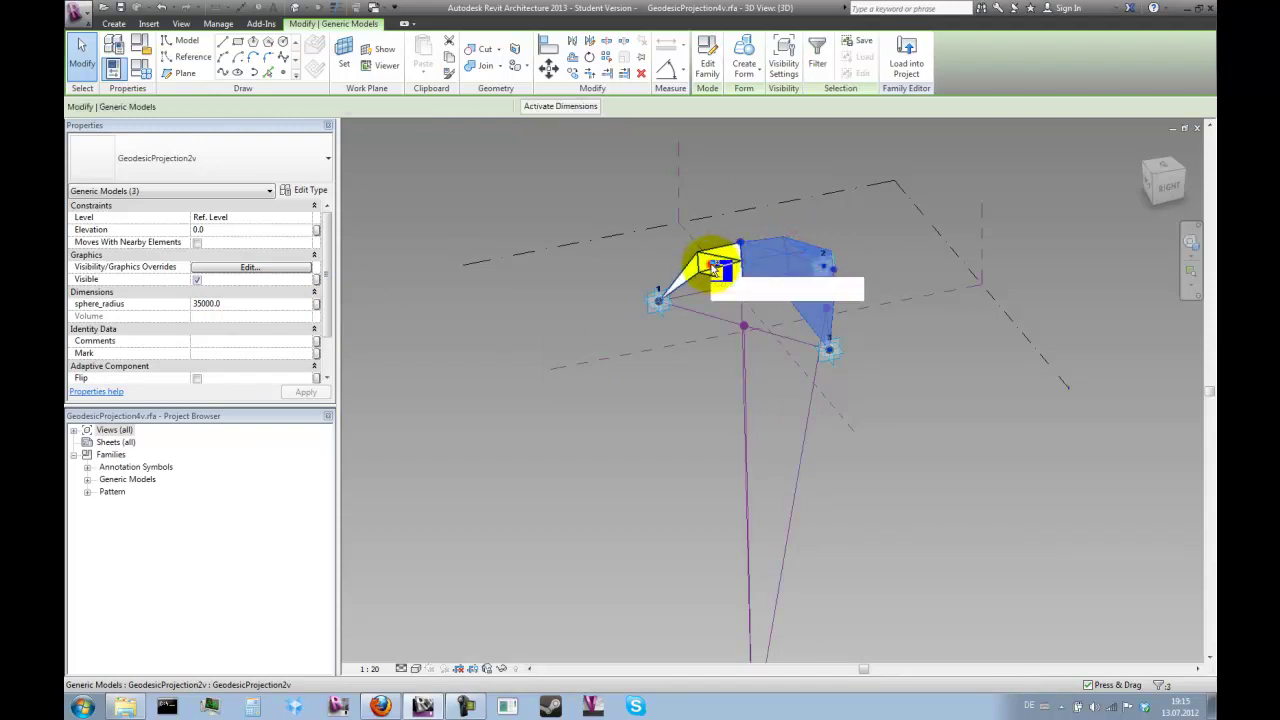
pyautogui.keyDown('ctrl'); pyautogui.click(694, 271); pyautogui.keyUp('ctrl')
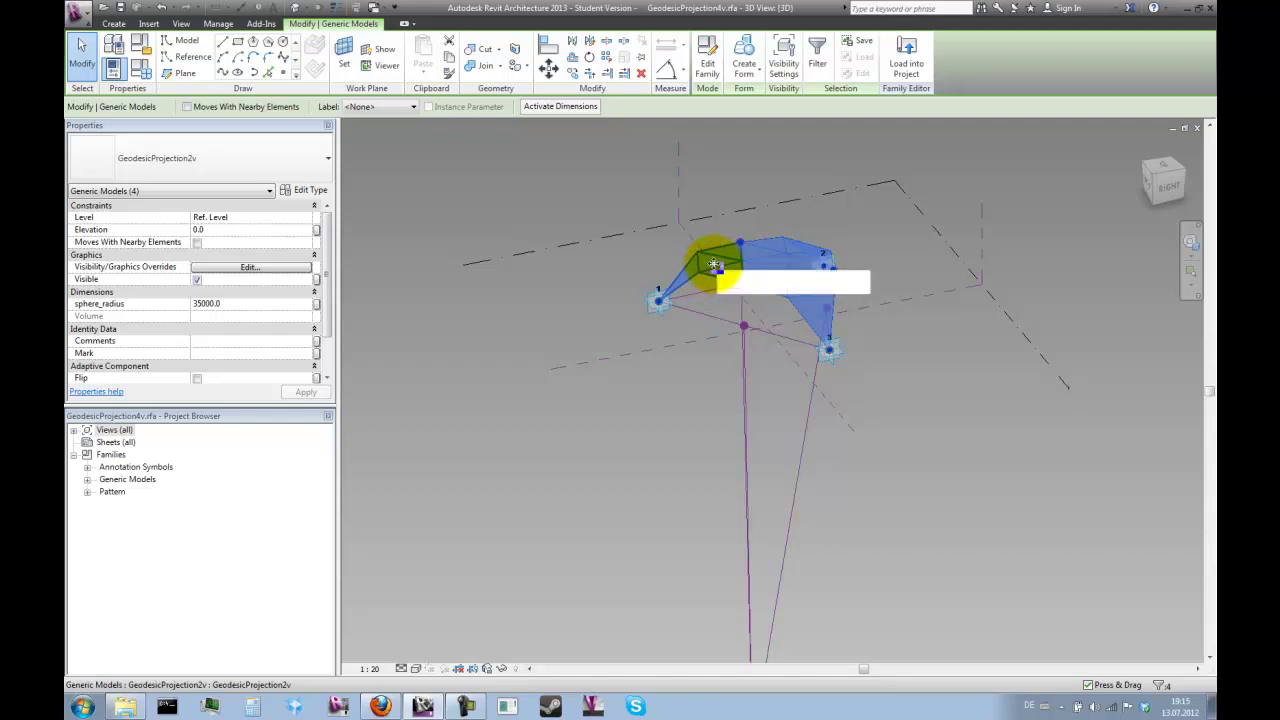
pyautogui.click(317, 306)
pyautogui.click(383, 221)
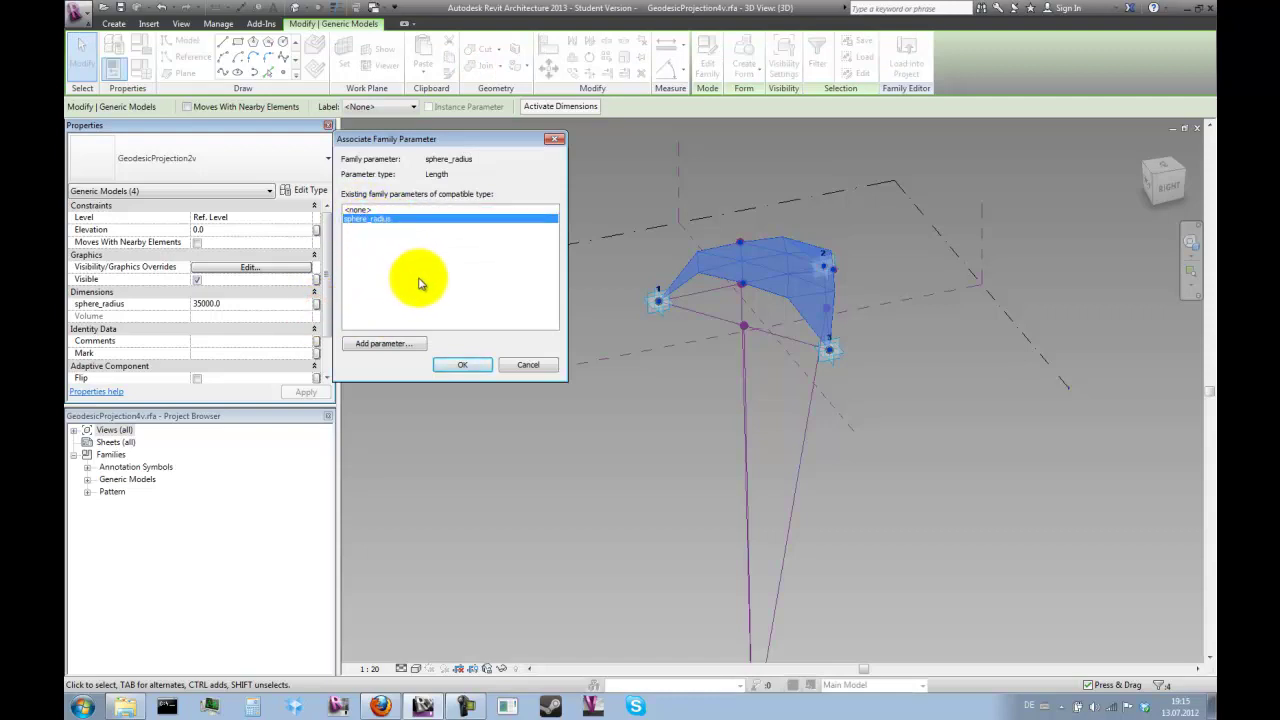
pyautogui.click(463, 366)
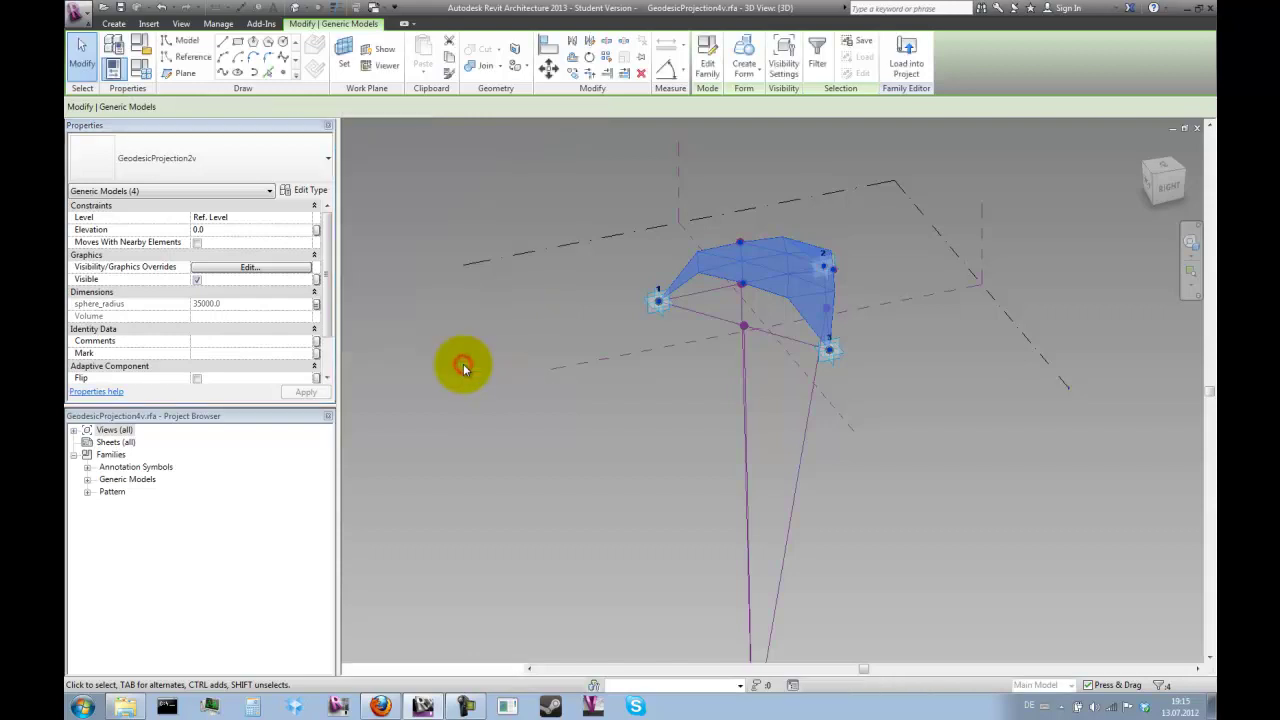
# Load the GeodesicProjection4v family into Geosphere.rfa only, without placing an instance.
pyautogui.click(907, 52)
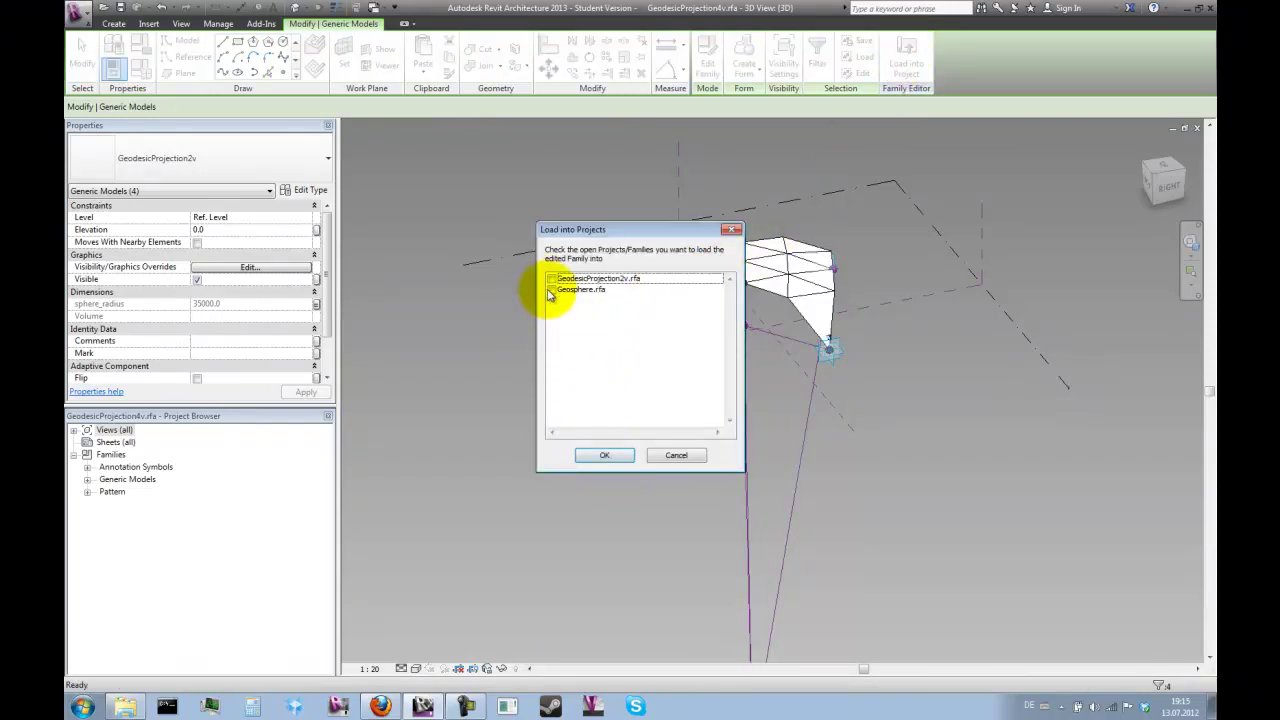
pyautogui.click(551, 290)
pyautogui.click(605, 456)
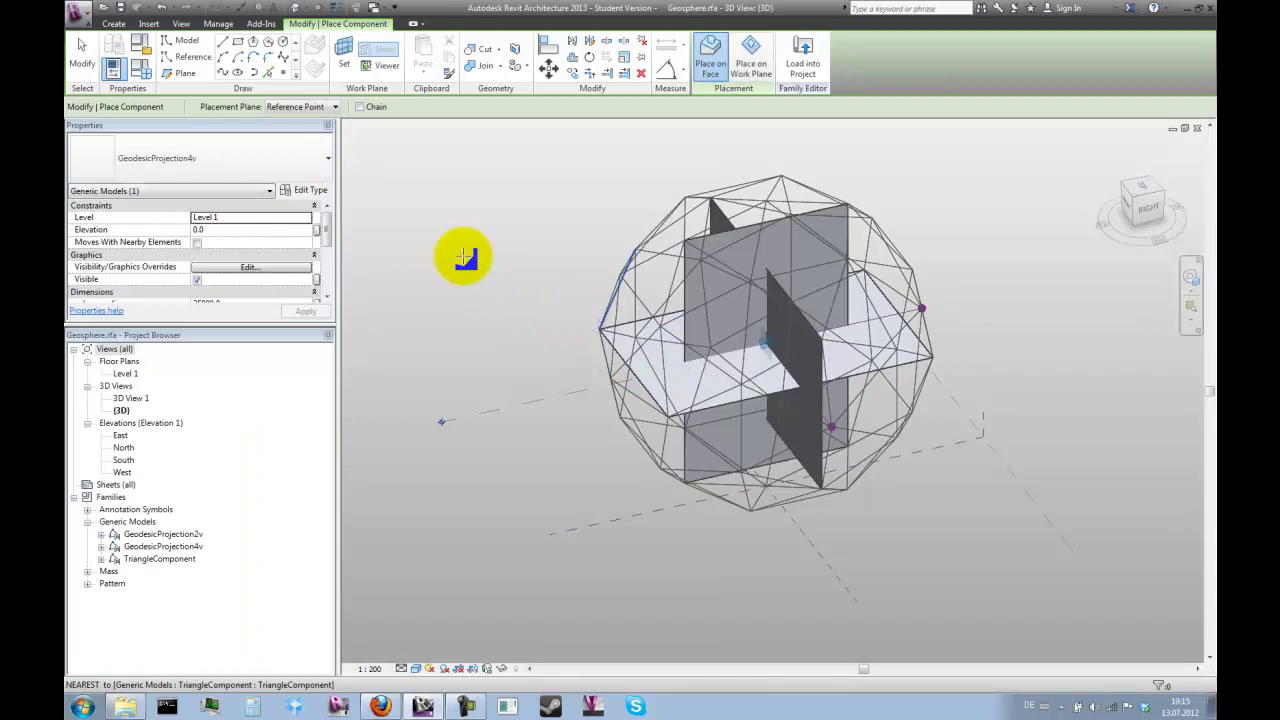
pyautogui.click(82, 52)
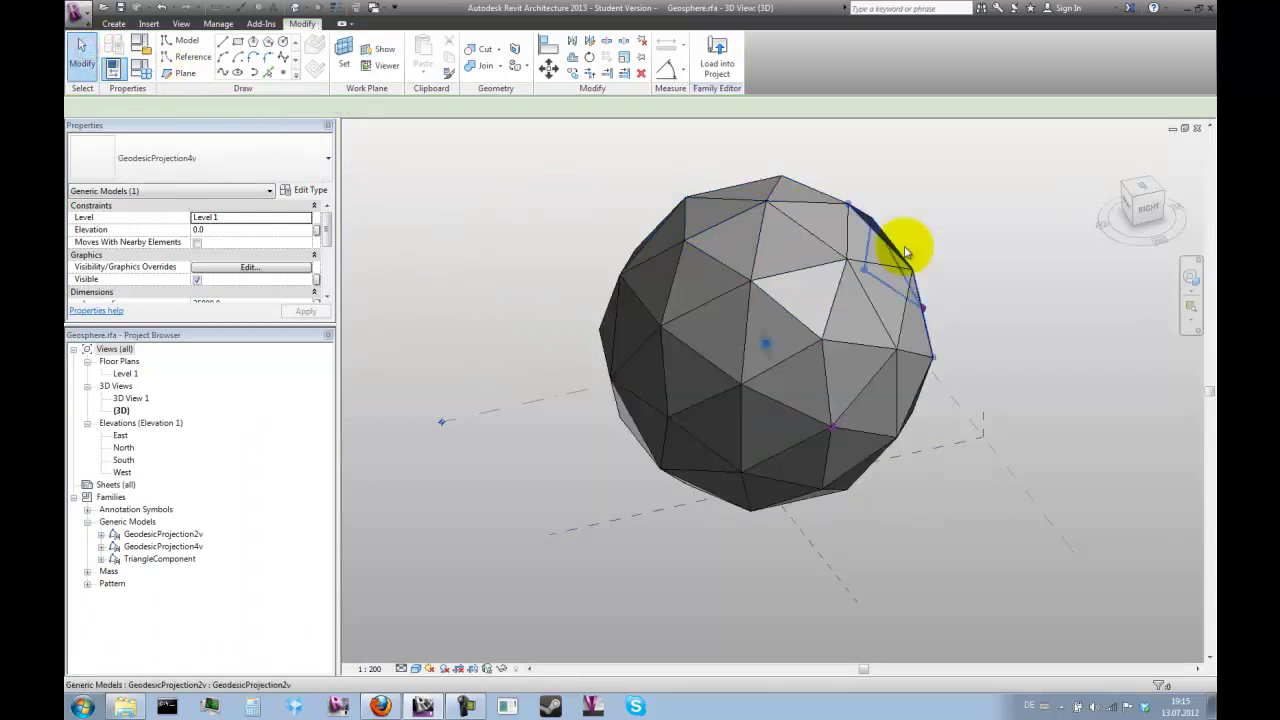
# Select all GeodesicProjection2v instances in the entire project, change their type to GeodesicProjection4v, and clear the selection.
pyautogui.click(797, 250)
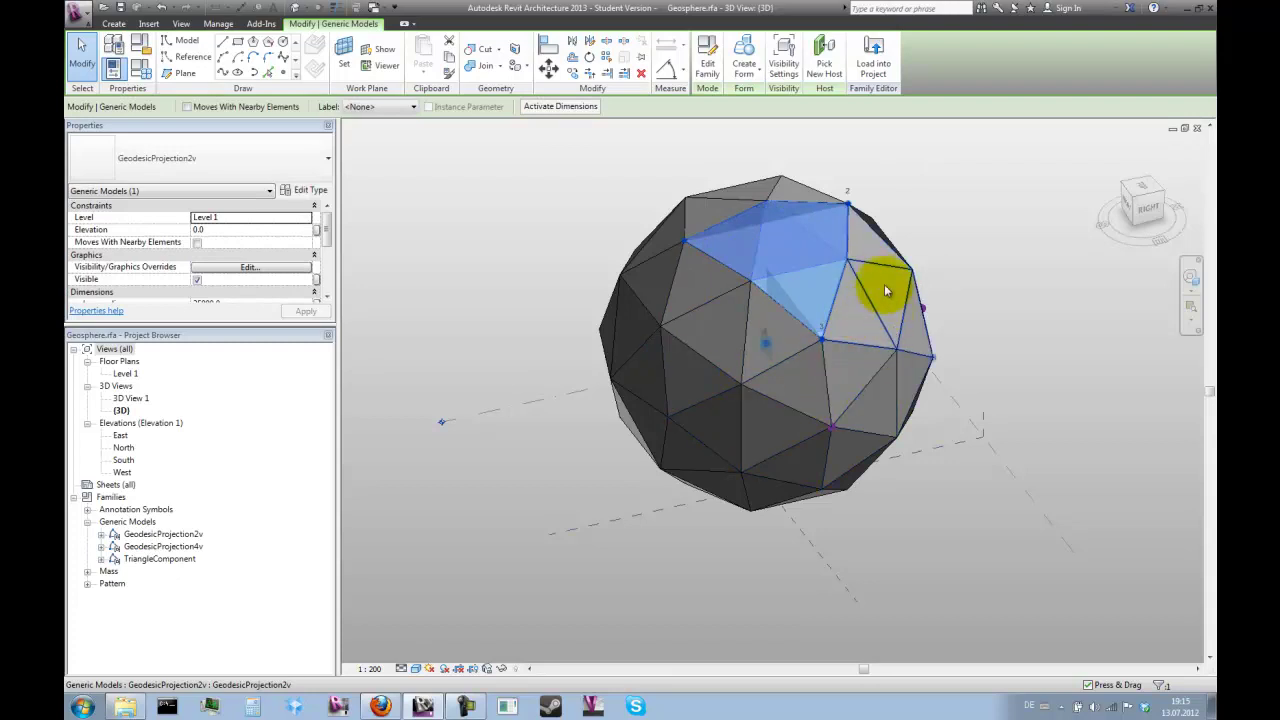
pyautogui.rightClick(790, 250)
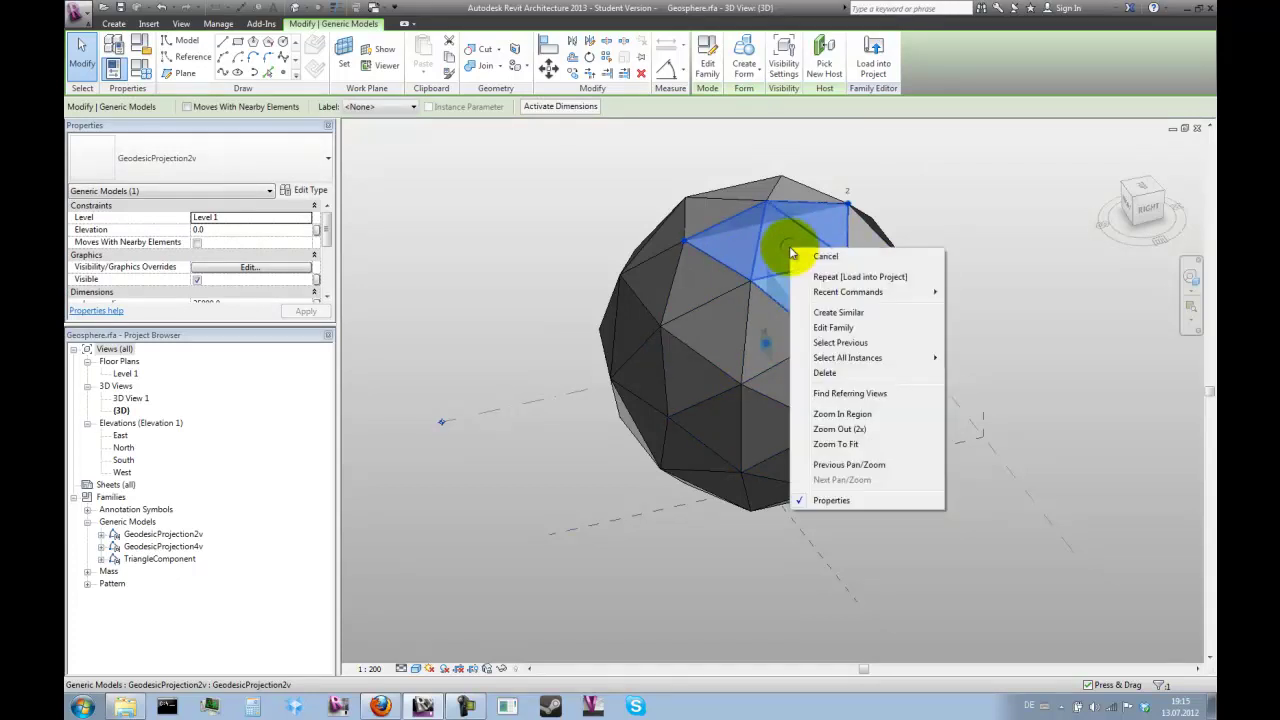
pyautogui.moveTo(857, 362)
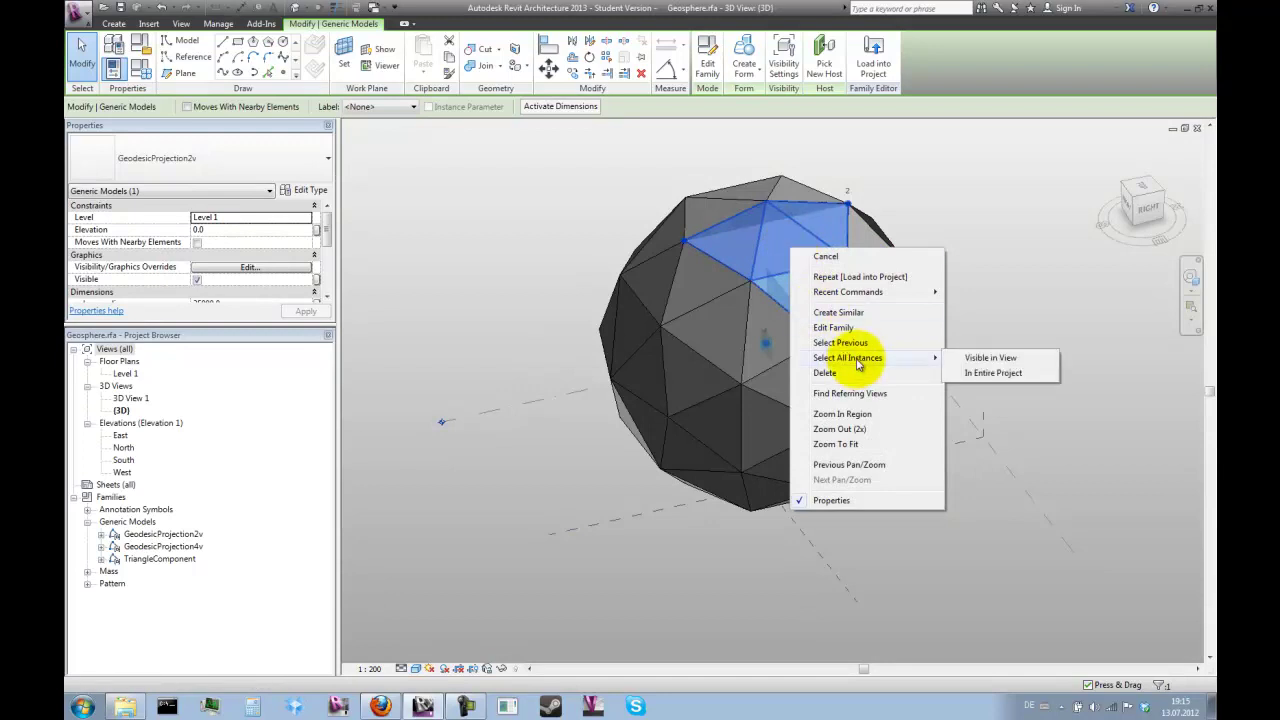
pyautogui.click(995, 373)
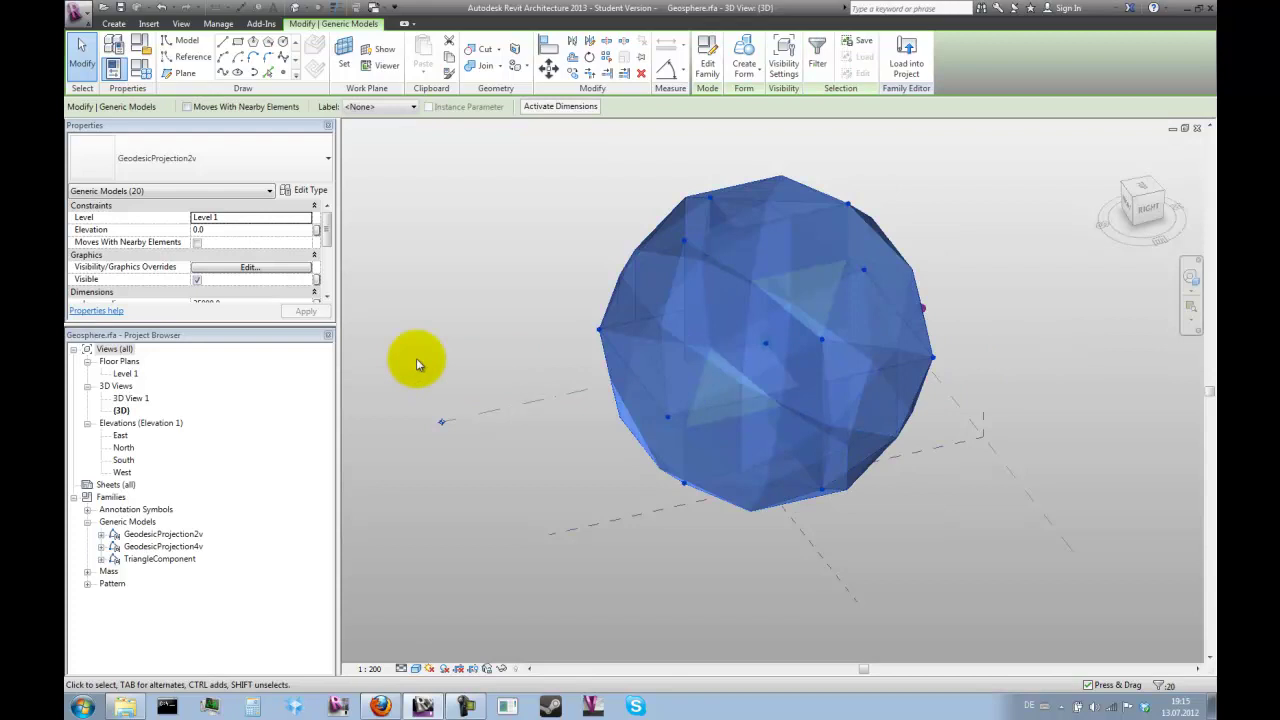
pyautogui.moveTo(276, 326); pyautogui.dragTo(278, 431)
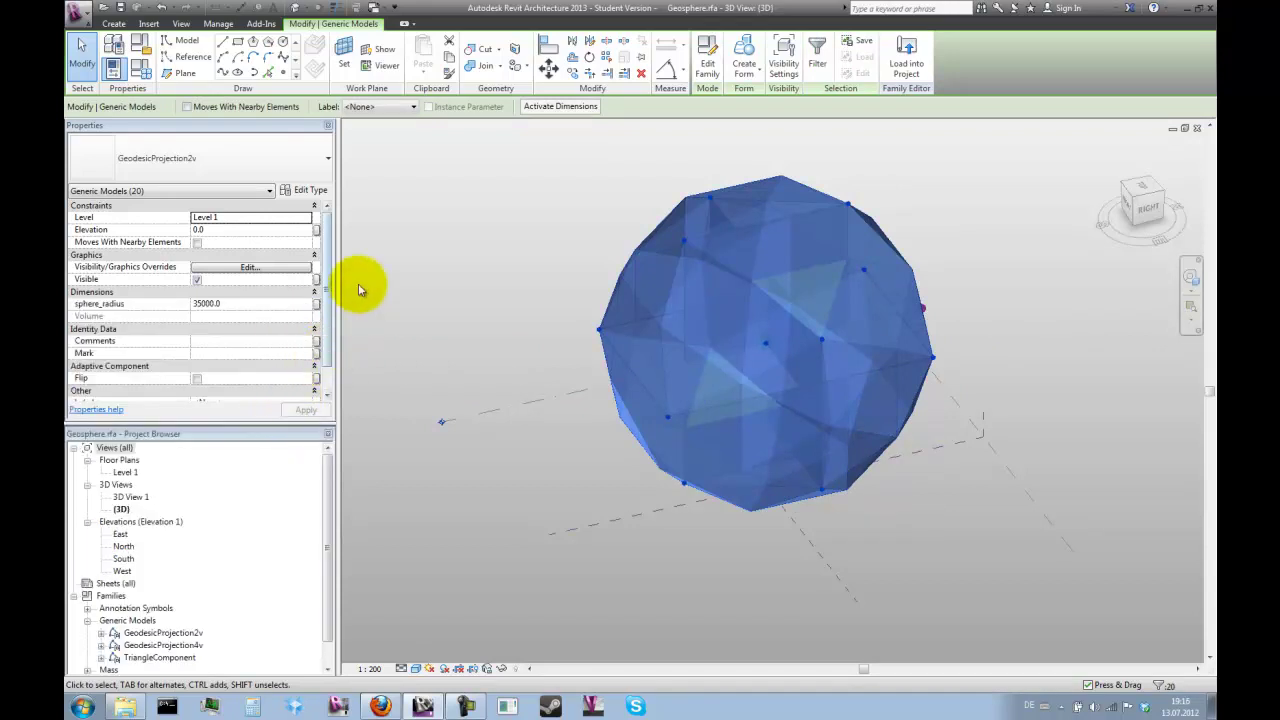
pyautogui.click(288, 168)
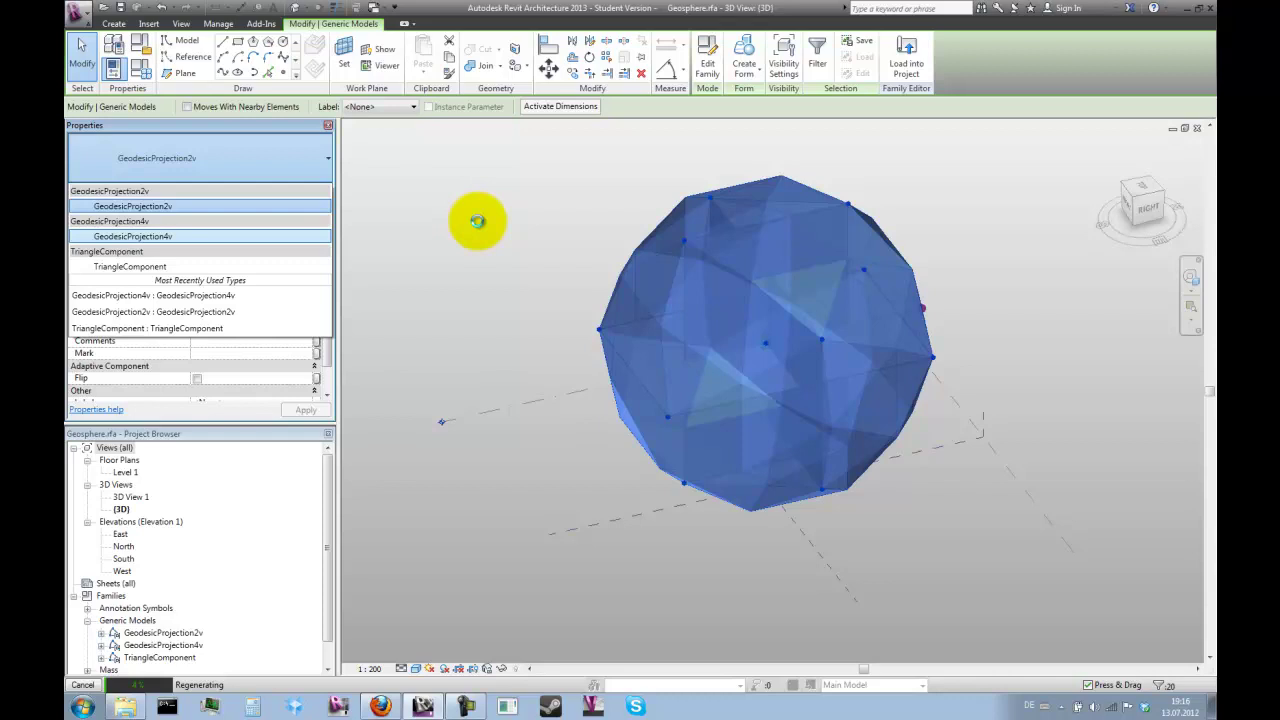
pyautogui.click(477, 220)
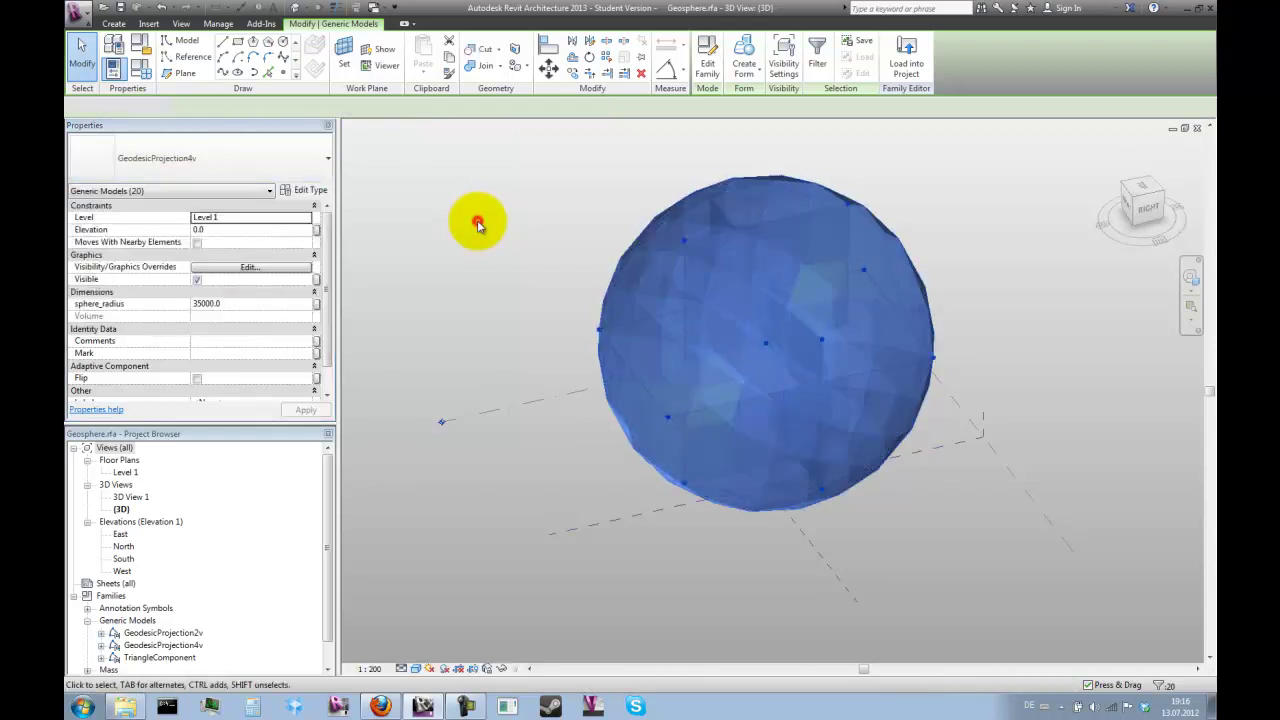
pyautogui.click(477, 220)
pyautogui.keyDown('shift'); pyautogui.moveTo(1160, 388); pyautogui.dragTo(991, 463, button='middle'); pyautogui.keyUp('shift')
pyautogui.keyDown('shift'); pyautogui.moveTo(1066, 498); pyautogui.dragTo(1137, 463, button='middle'); pyautogui.keyUp('shift')
pyautogui.scroll(2, 848, 522)
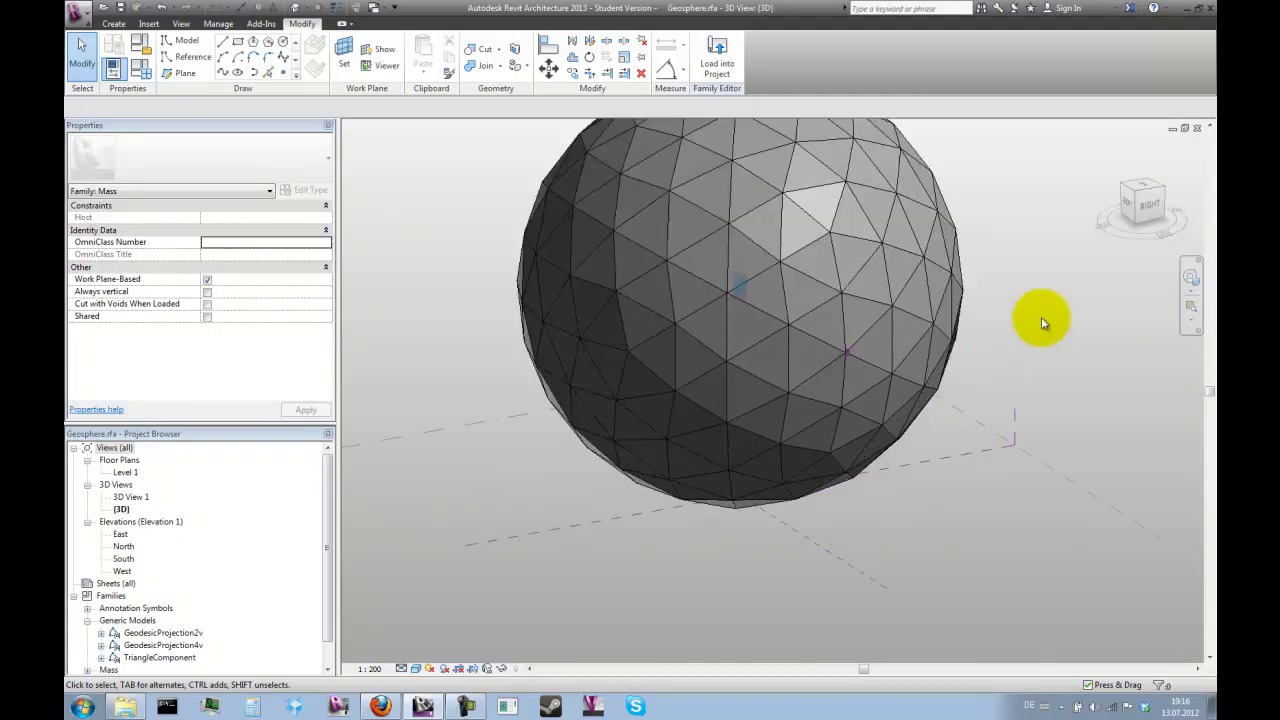
# Inspect the faceted geosphere from several angles and distances.
pyautogui.keyDown('shift'); pyautogui.moveTo(1041, 322); pyautogui.dragTo(943, 386, button='middle'); pyautogui.keyUp('shift')
pyautogui.scroll(-2, 951, 366)
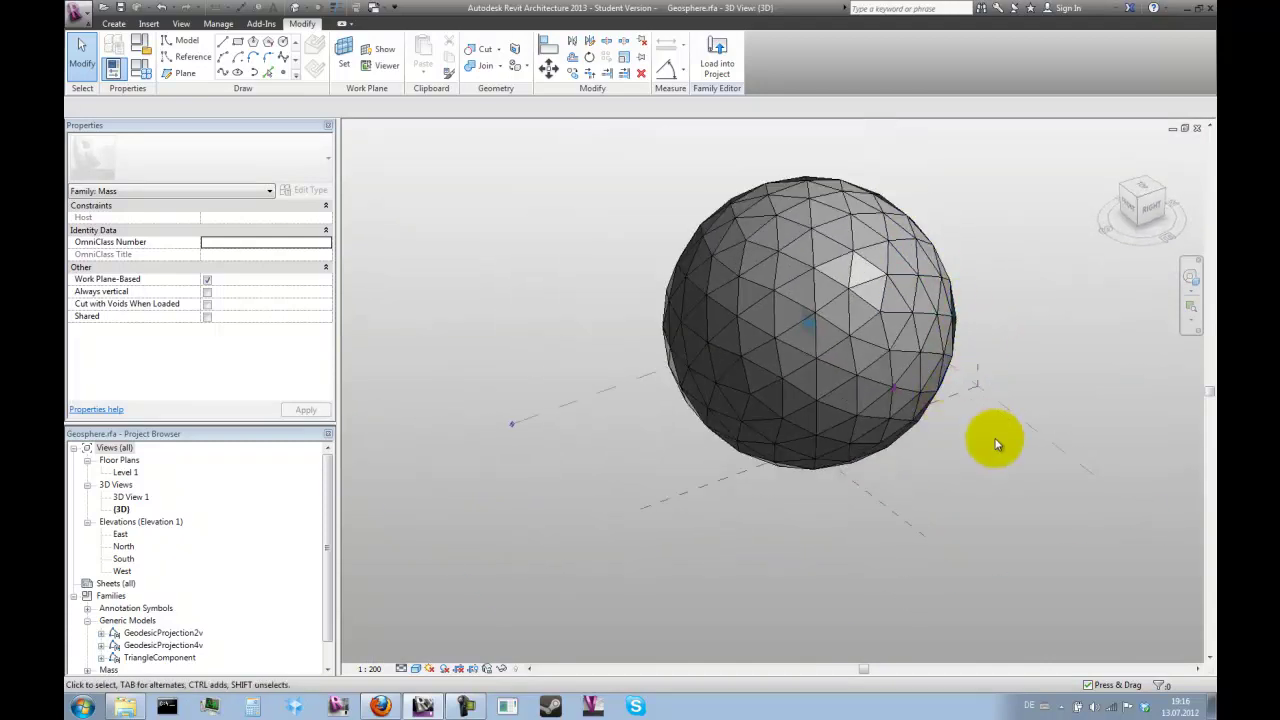
pyautogui.keyDown('shift'); pyautogui.moveTo(996, 445); pyautogui.dragTo(843, 434, button='middle'); pyautogui.keyUp('shift')
pyautogui.scroll(2, 858, 448)
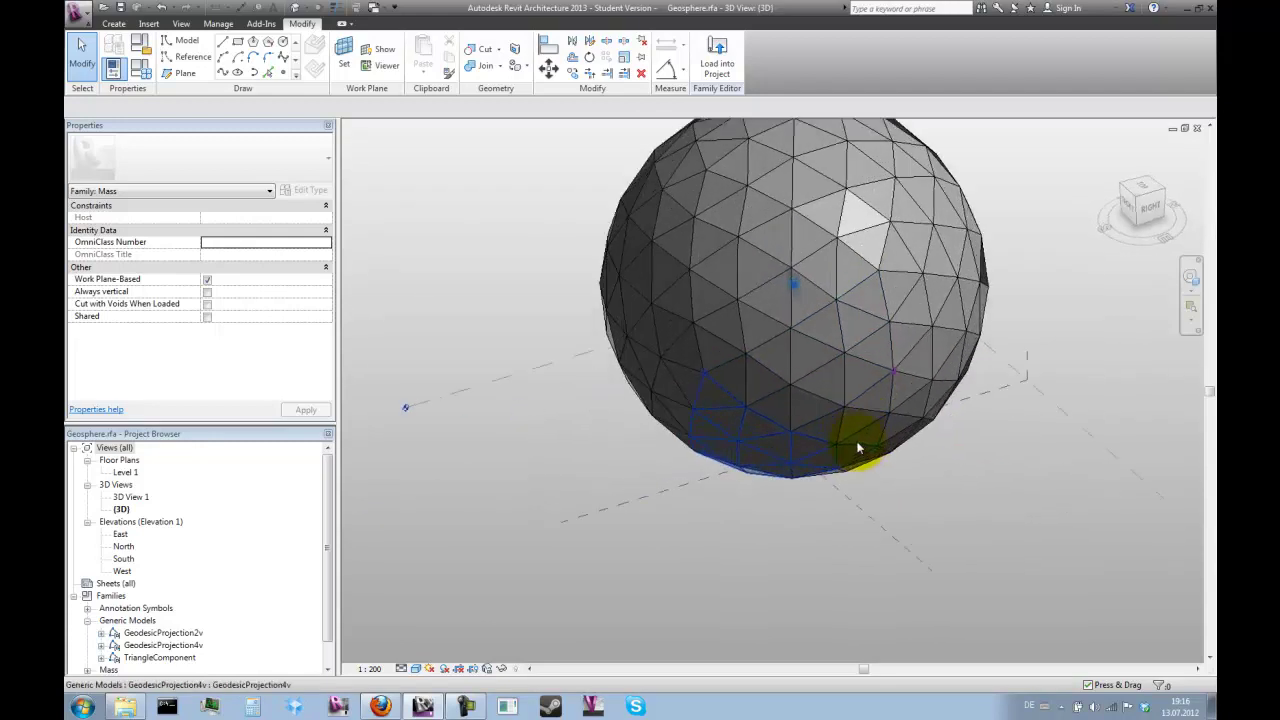
pyautogui.scroll(1, 858, 448)
pyautogui.scroll(-2, 892, 480)
pyautogui.keyDown('shift'); pyautogui.moveTo(929, 480); pyautogui.dragTo(1006, 471, button='middle'); pyautogui.keyUp('shift')
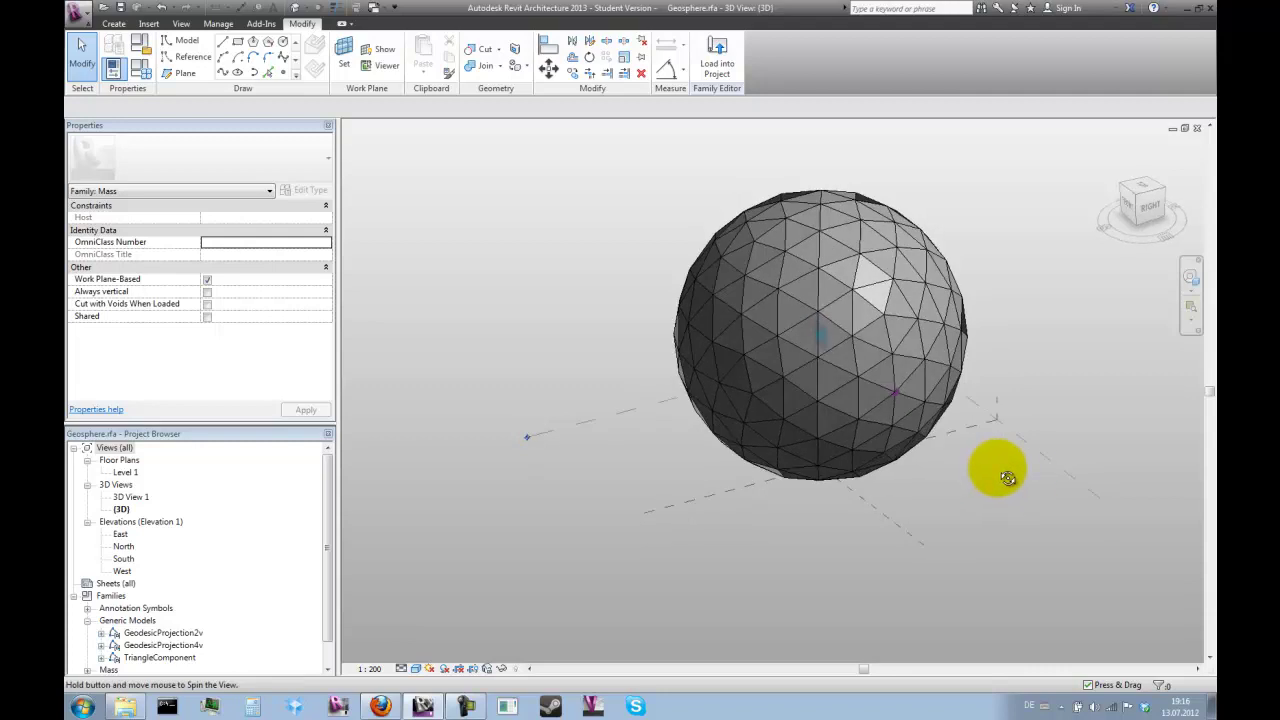
# Select all GeodesicProjection4v instances in the entire project and associate their sphere_radius with the host family's sphere_radius parameter.
pyautogui.click(922, 312)
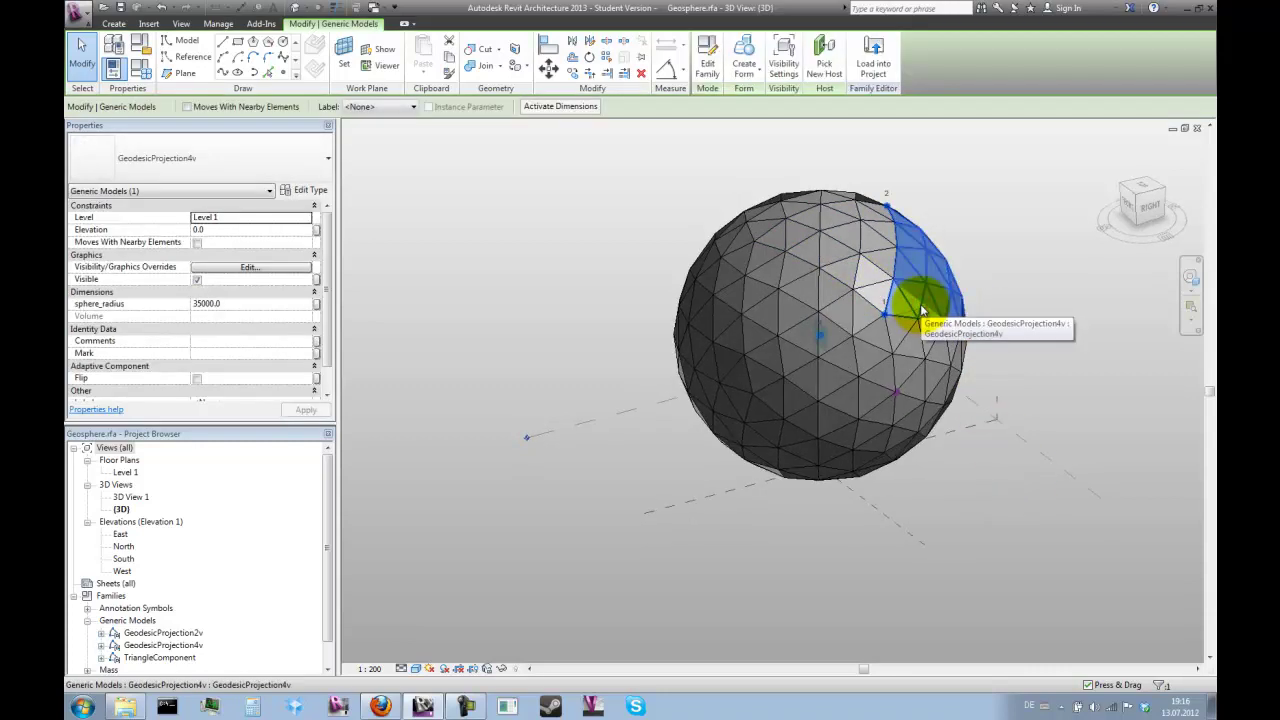
pyautogui.rightClick(915, 297)
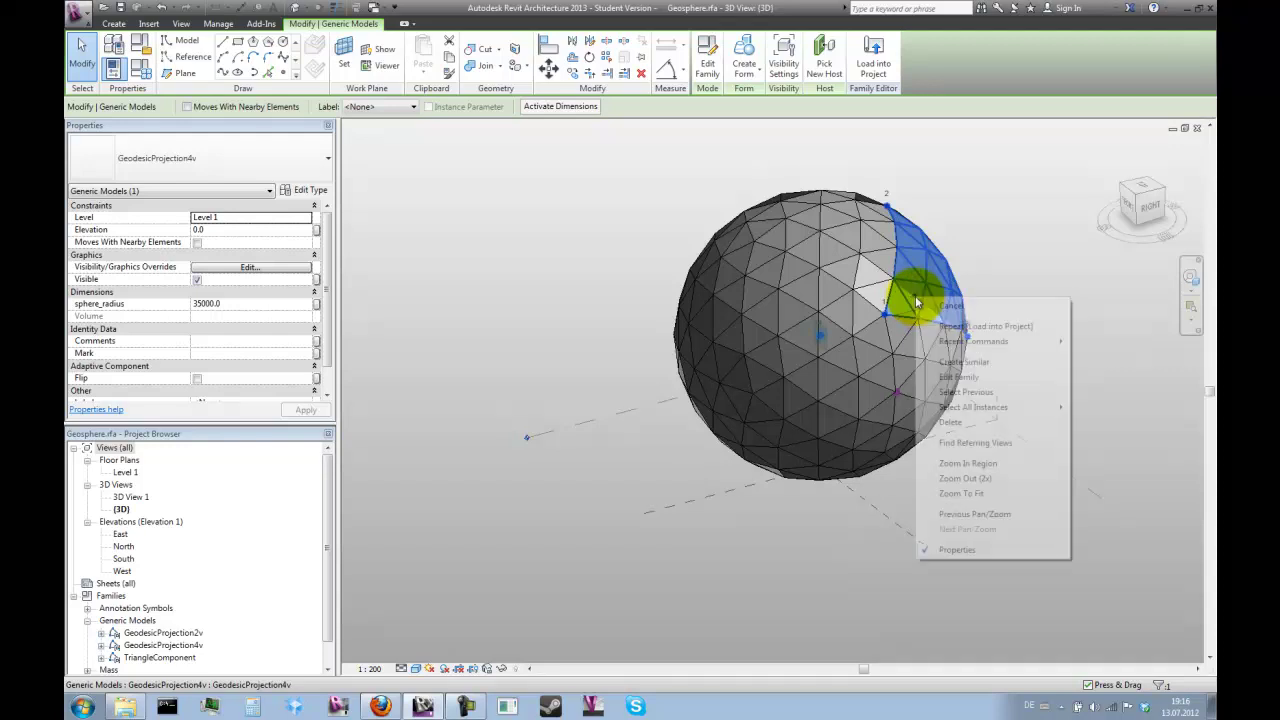
pyautogui.moveTo(988, 414)
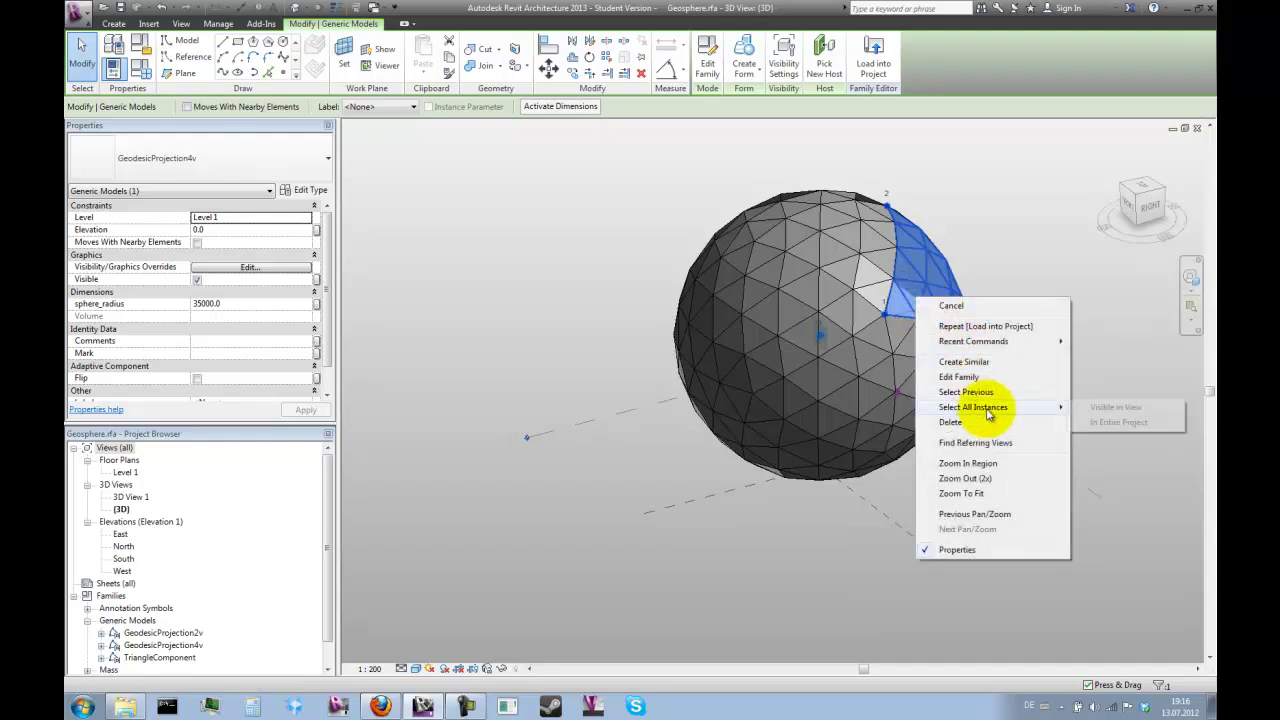
pyautogui.click(1100, 421)
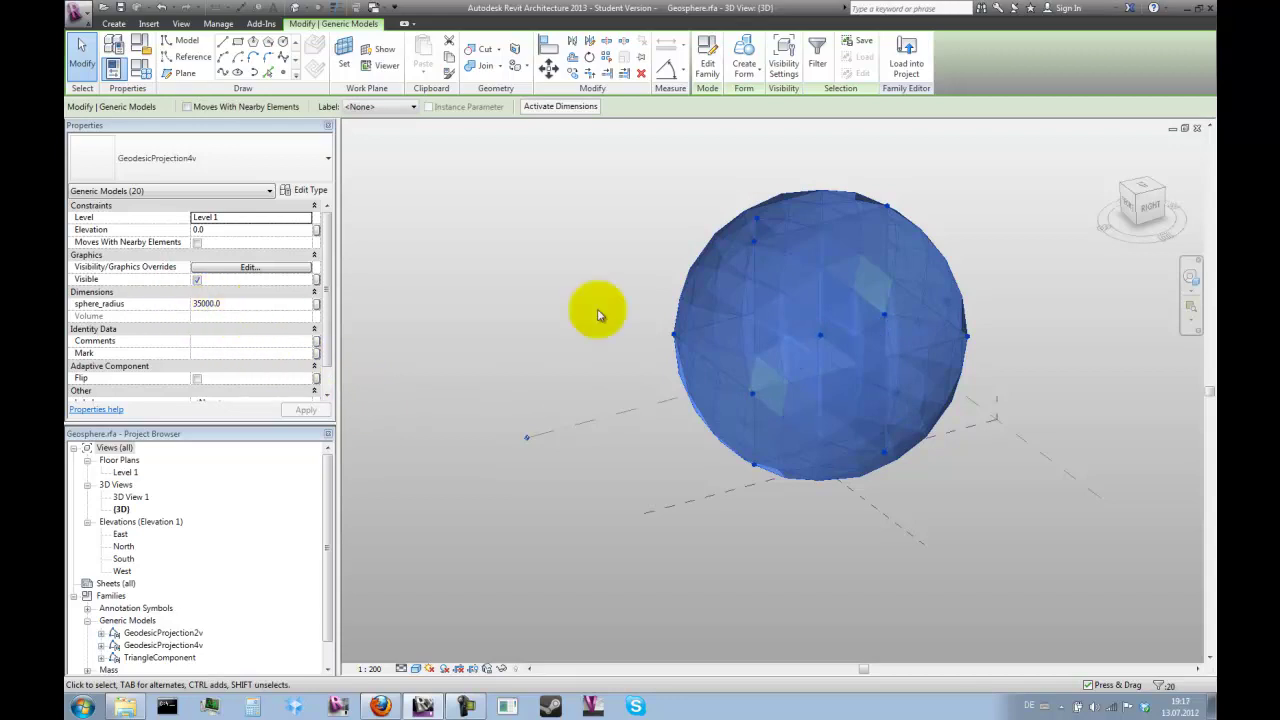
pyautogui.click(784, 292)
pyautogui.moveTo(778, 288)
pyautogui.mouseDown()
pyautogui.moveTo(849, 229)
pyautogui.moveTo(920, 280)
pyautogui.moveTo(914, 349)
pyautogui.moveTo(850, 366)
pyautogui.mouseUp()
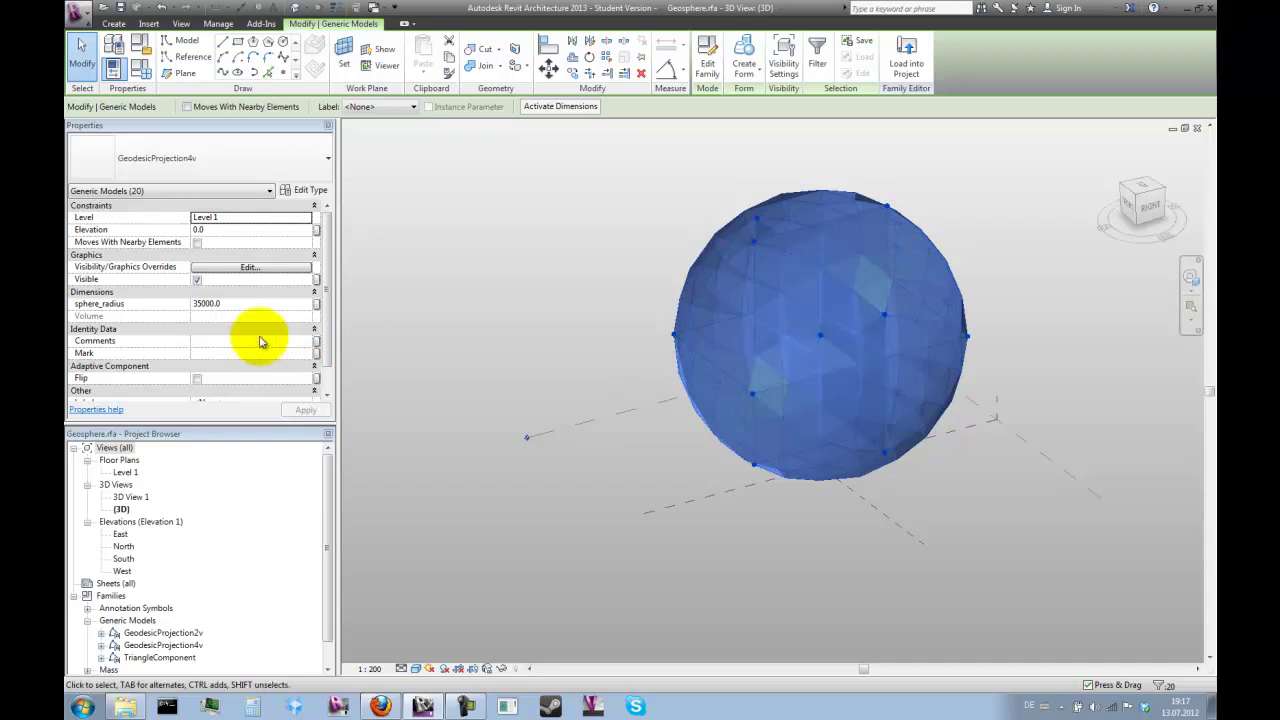
pyautogui.click(316, 305)
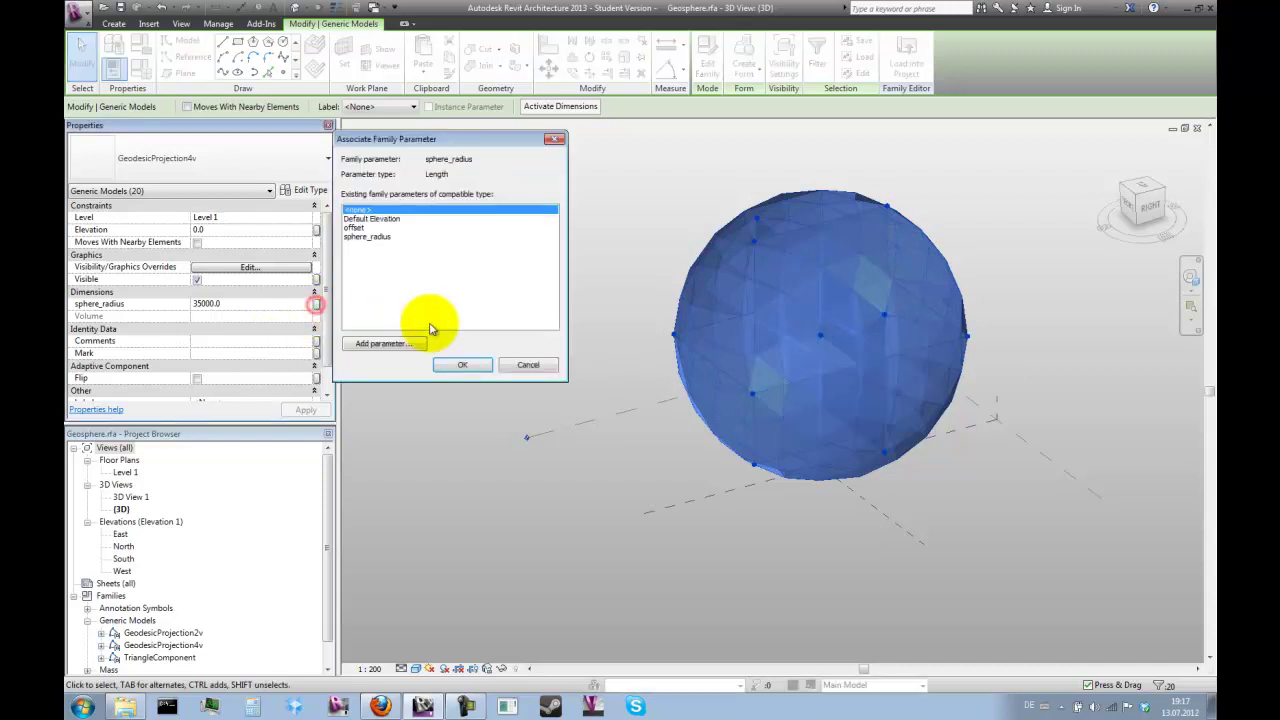
pyautogui.click(383, 238)
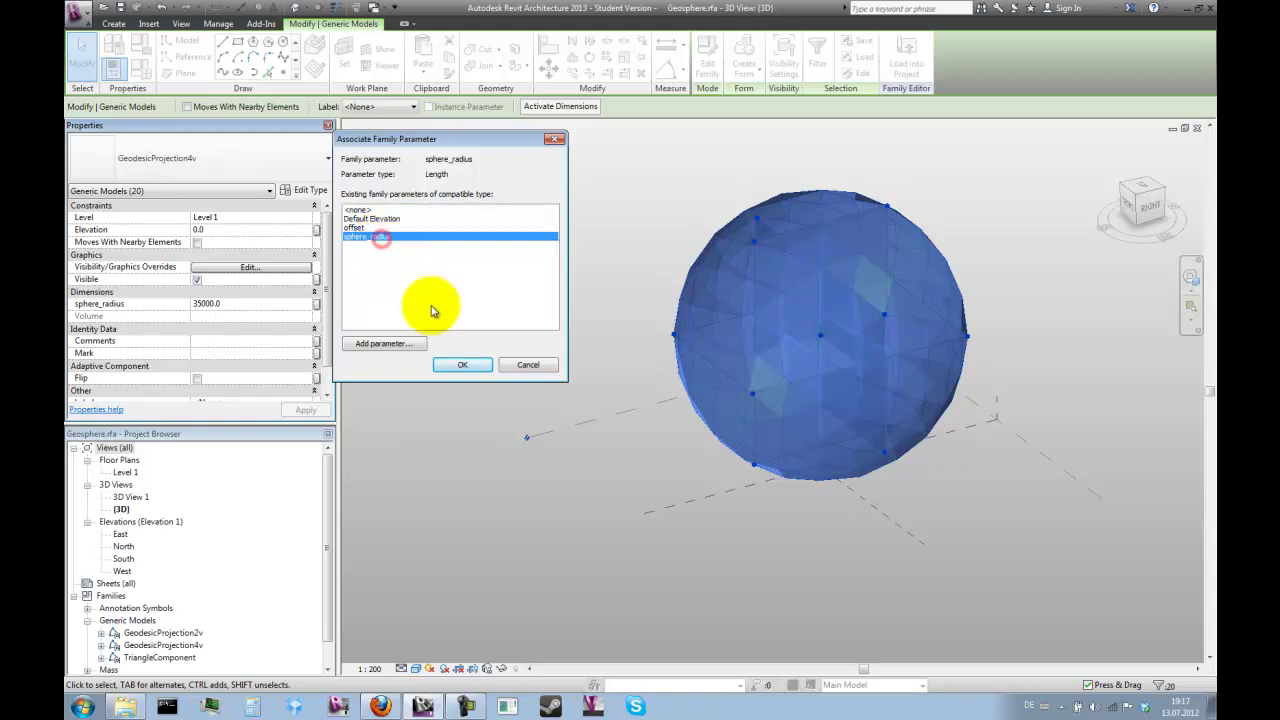
pyautogui.click(462, 367)
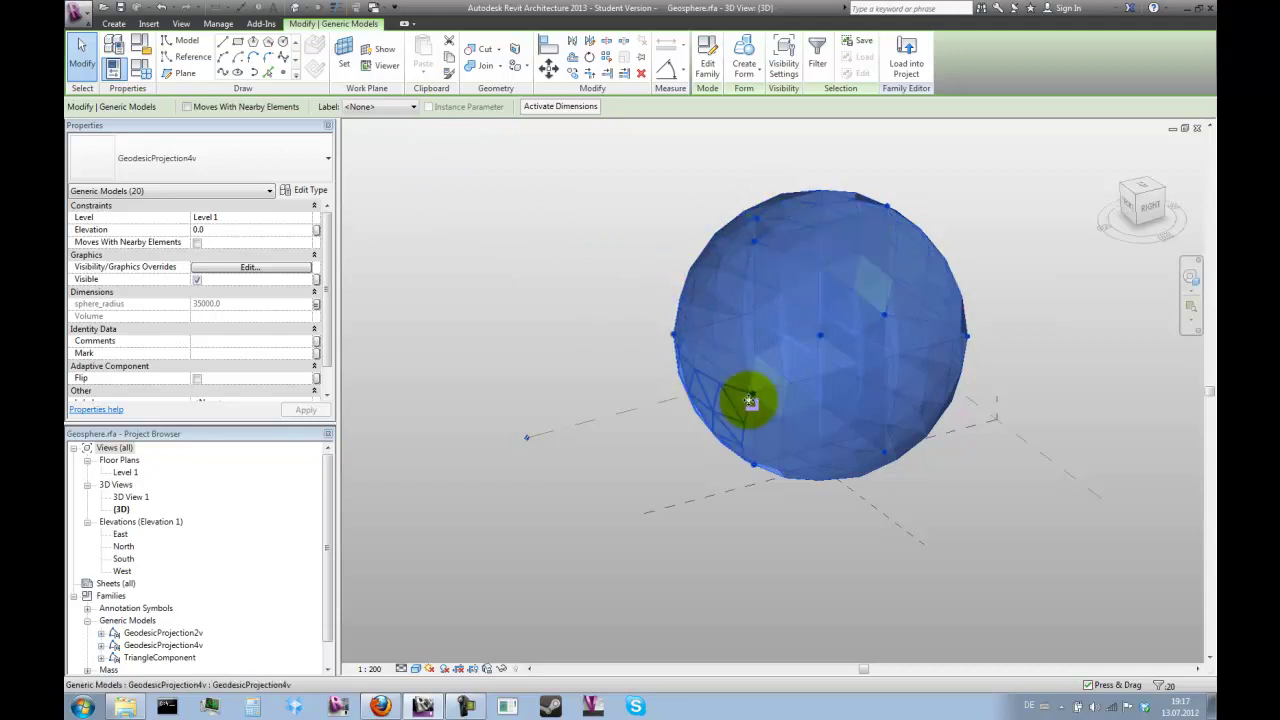
# Label the selected instances with a new family type parameter named PanelType, grouped under Other.
pyautogui.click(411, 108)
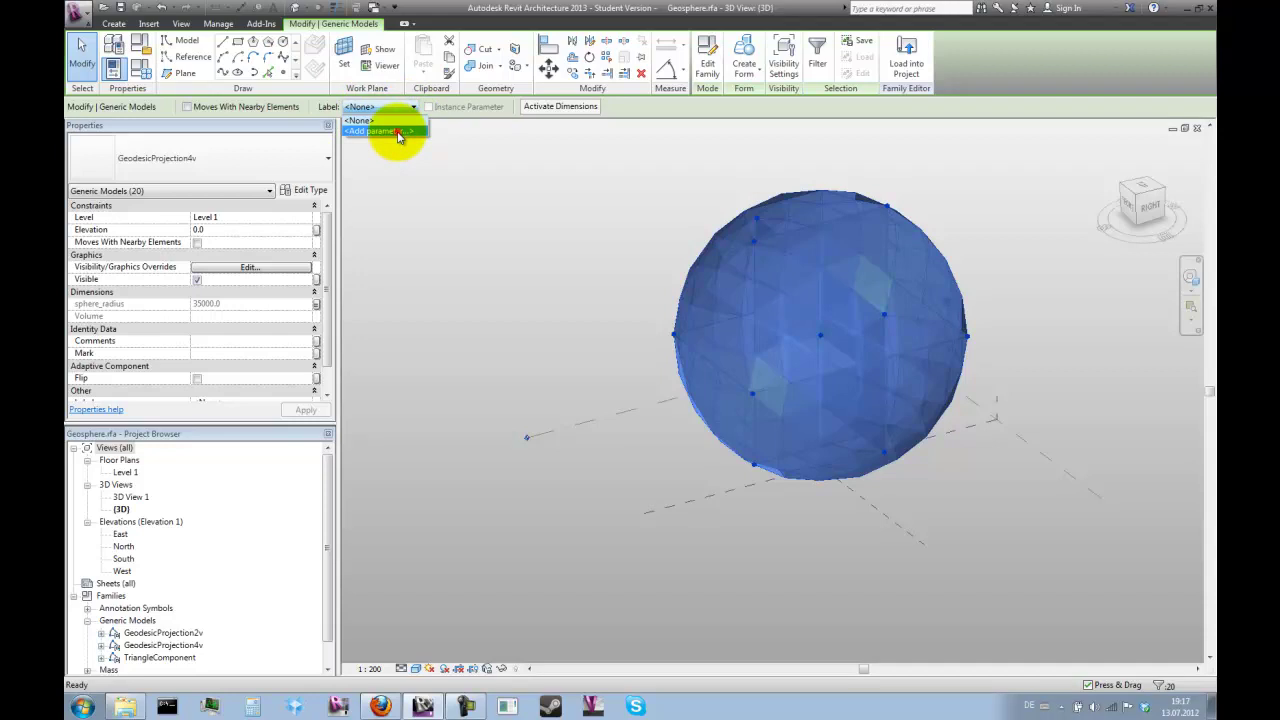
pyautogui.click(398, 134)
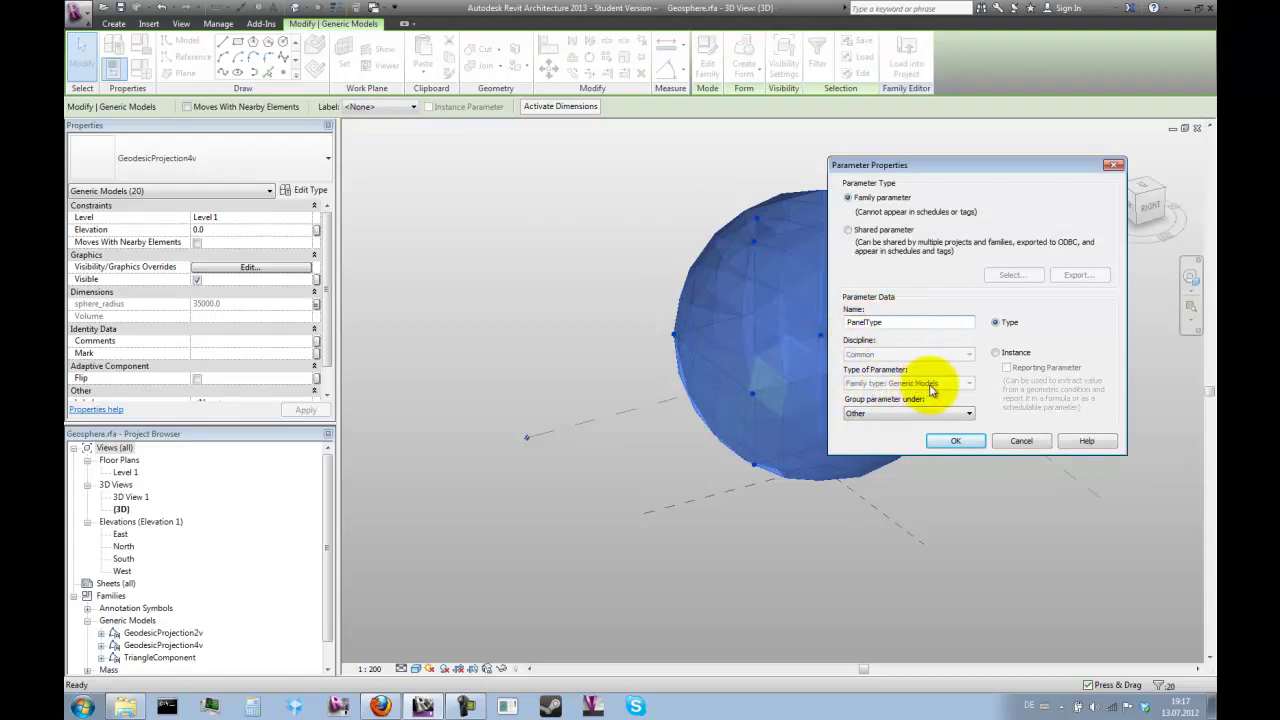
pyautogui.click(955, 442)
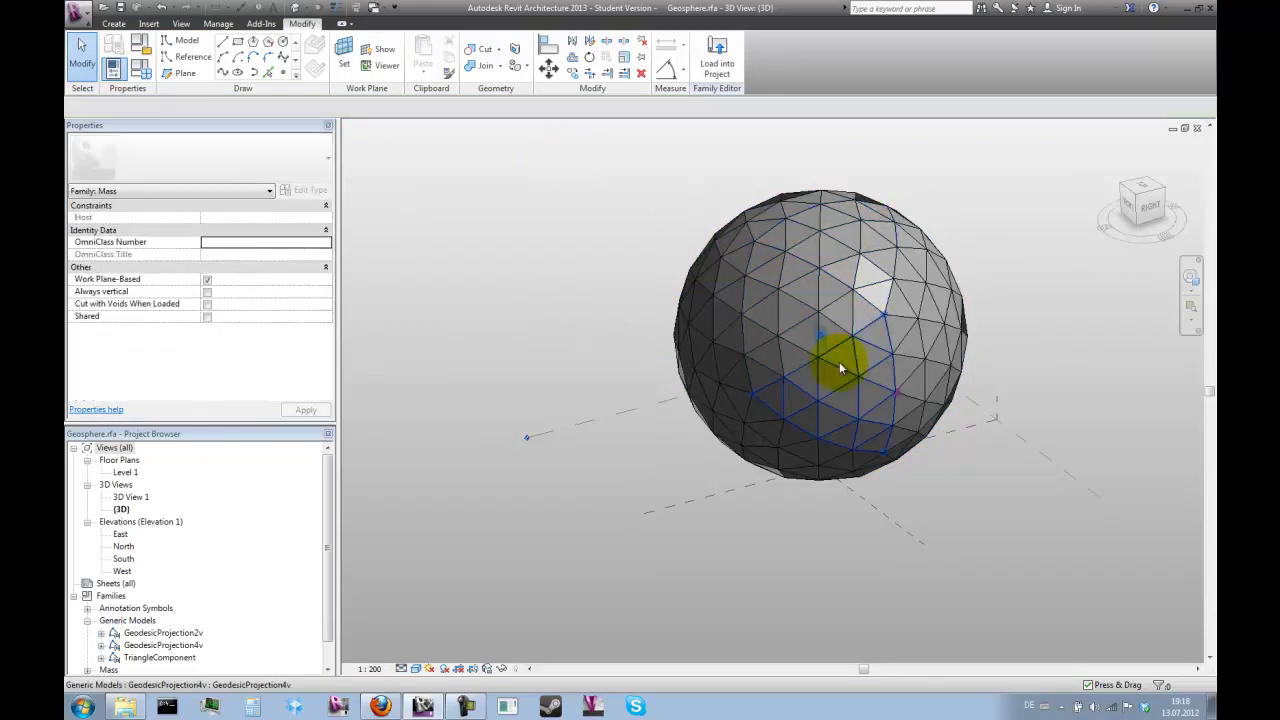
# Set the PanelType family parameter to TriangleComponent and apply it to the sphere.
pyautogui.click(143, 70)
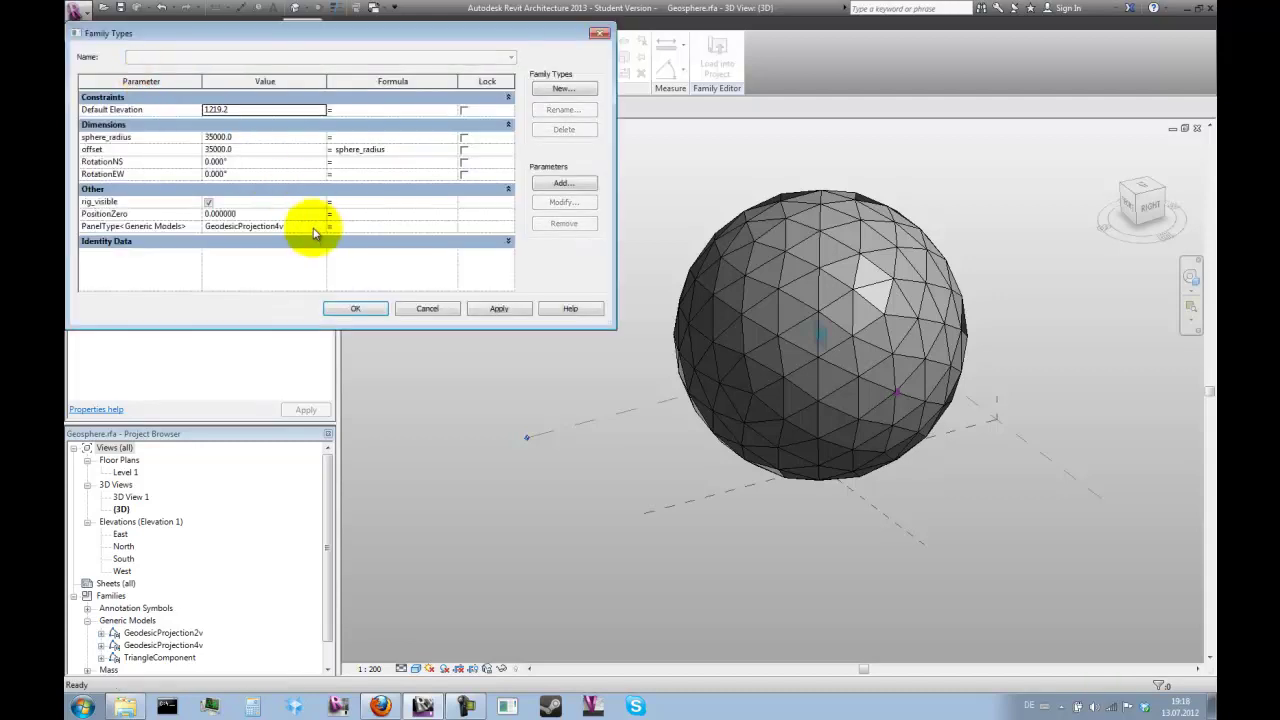
pyautogui.click(320, 228)
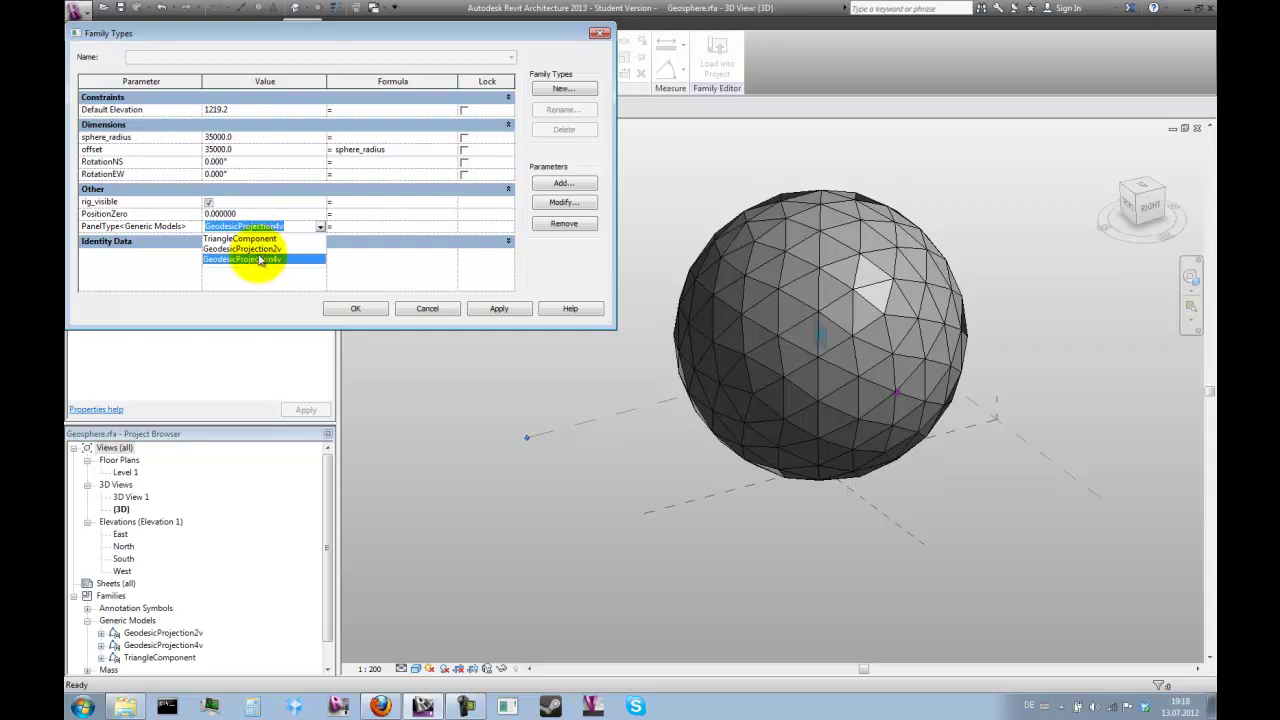
pyautogui.click(268, 239)
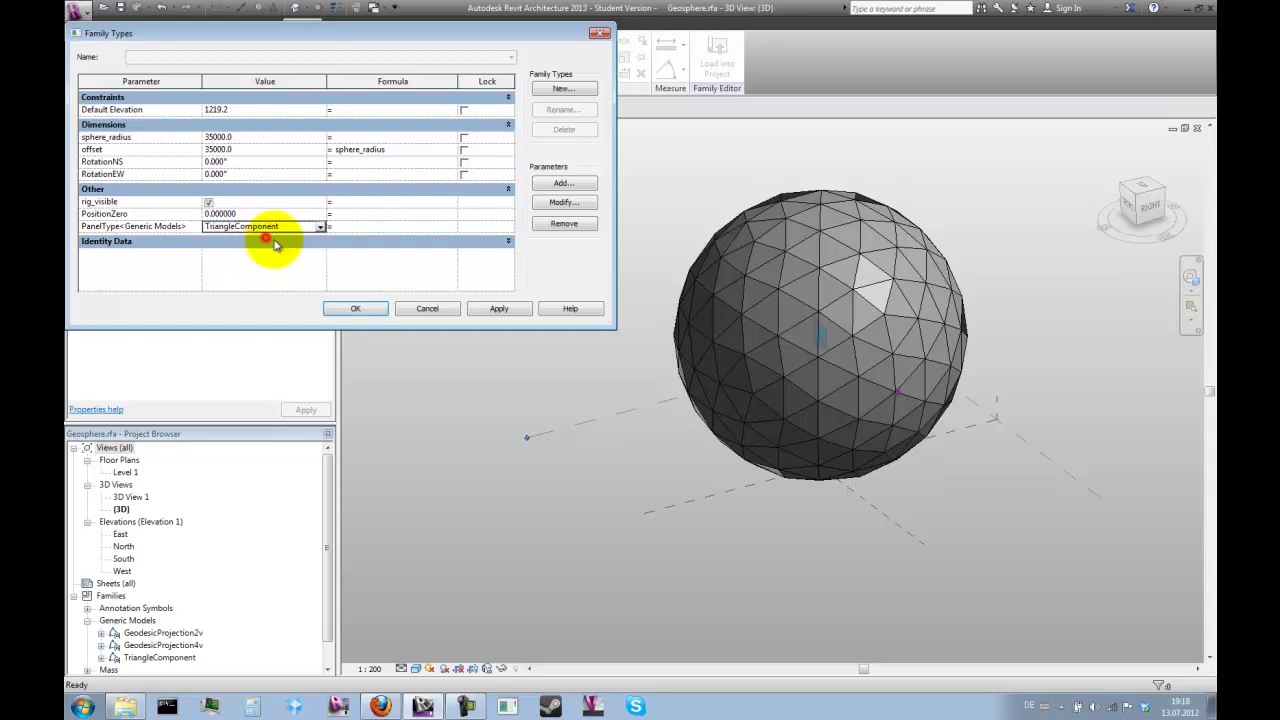
pyautogui.click(500, 309)
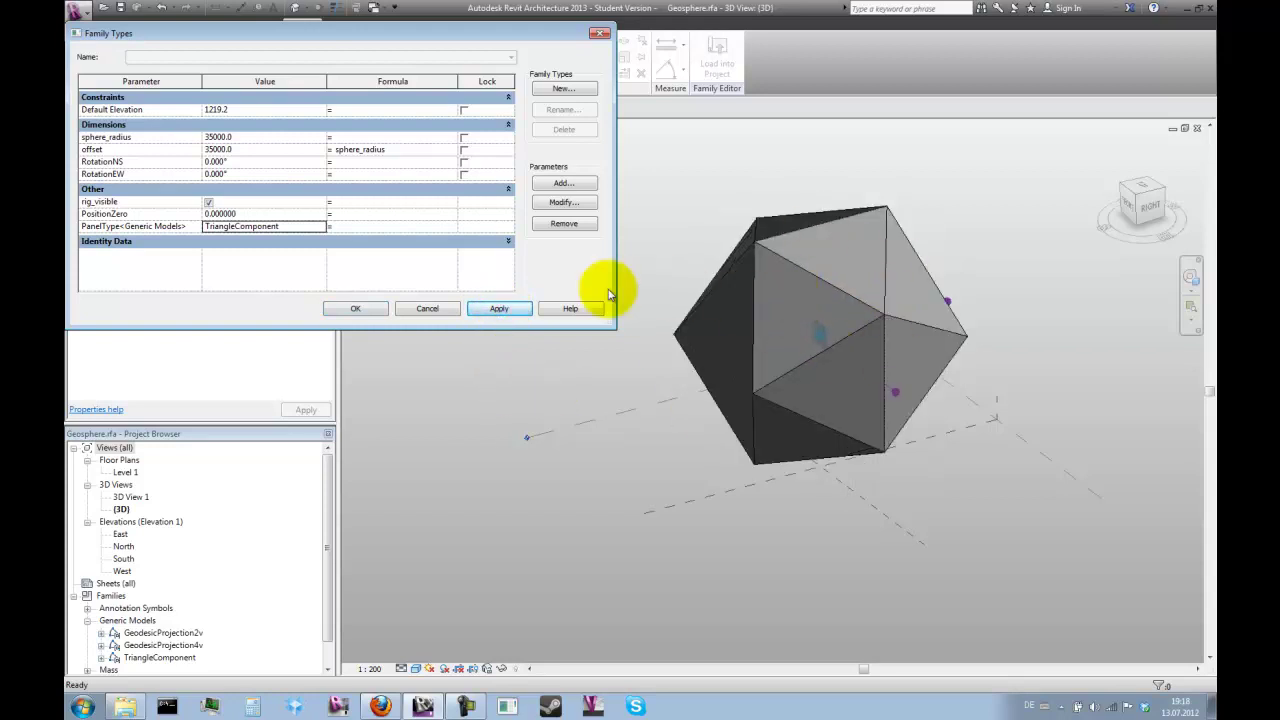
# Change PanelType to GeodesicProjection2v, apply it, and accept the family types.
pyautogui.click(320, 228)
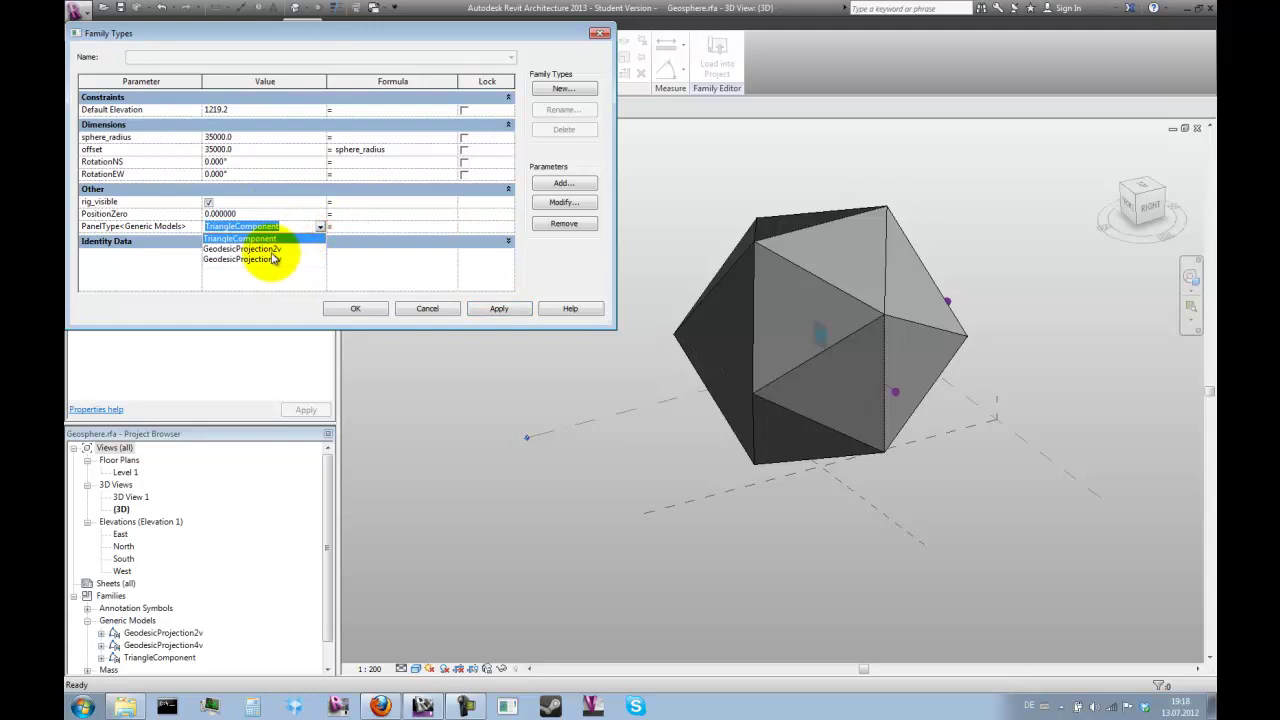
pyautogui.click(268, 249)
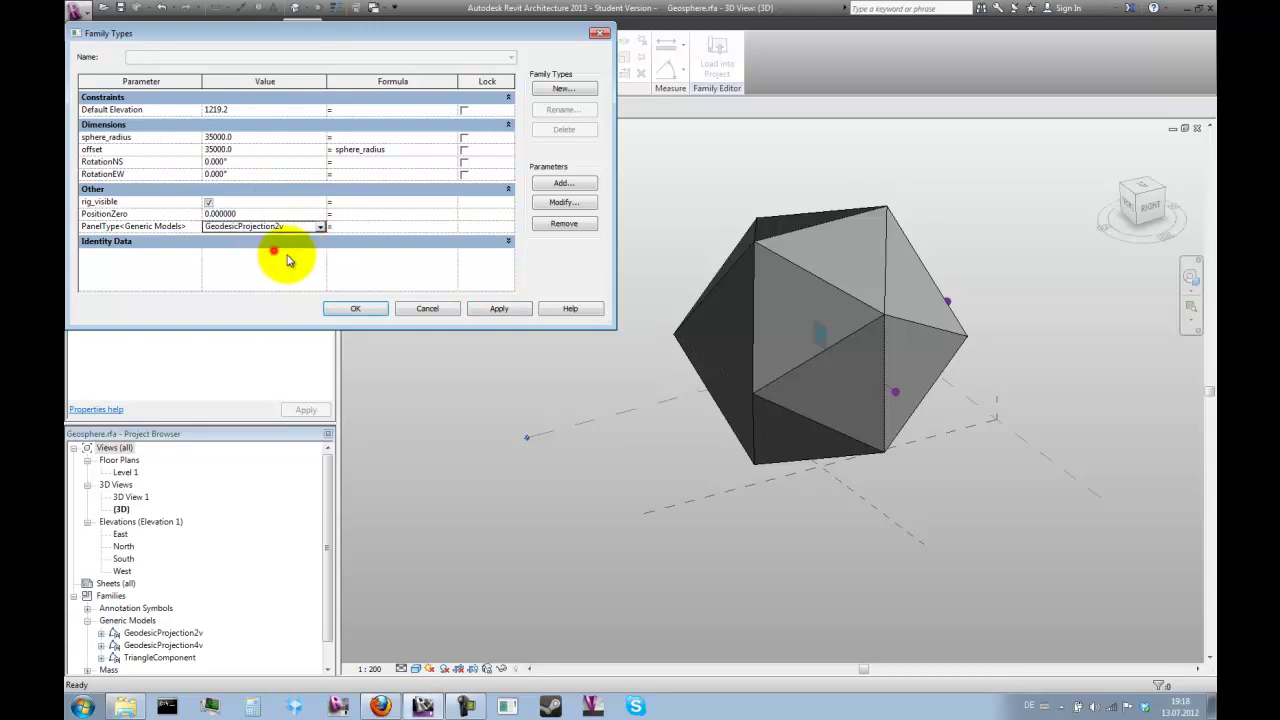
pyautogui.click(499, 310)
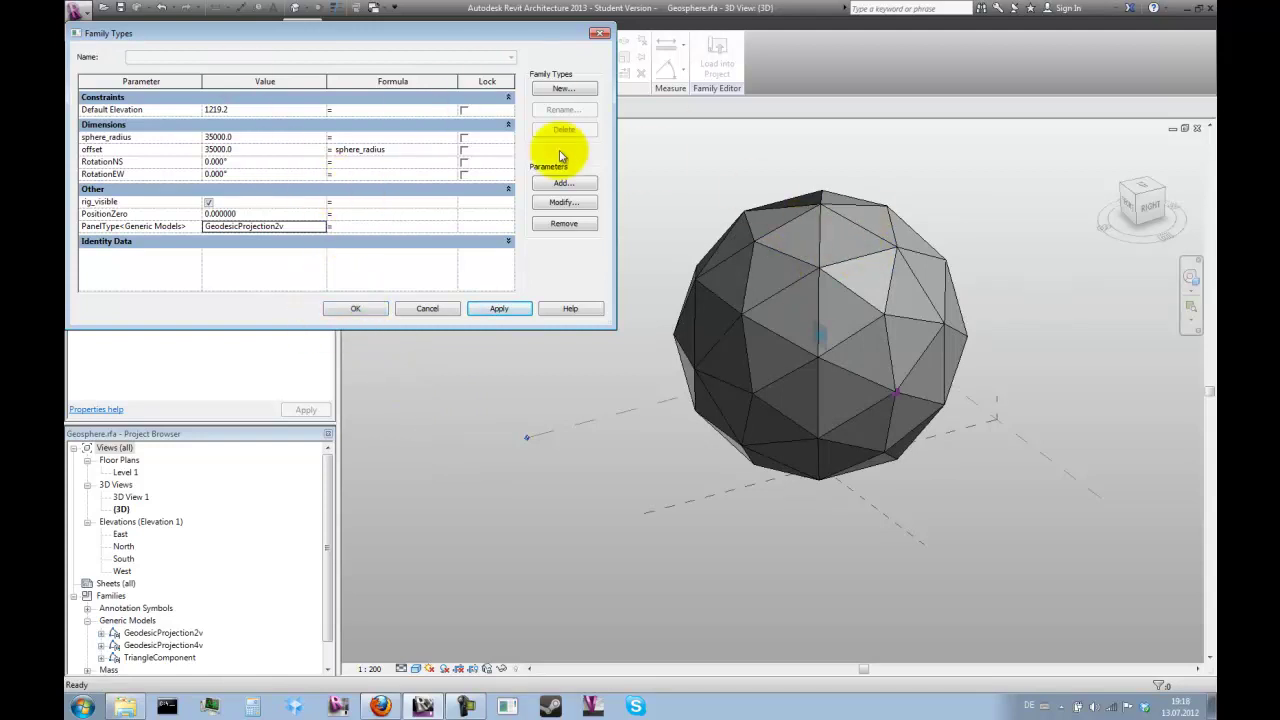
pyautogui.click(560, 91)
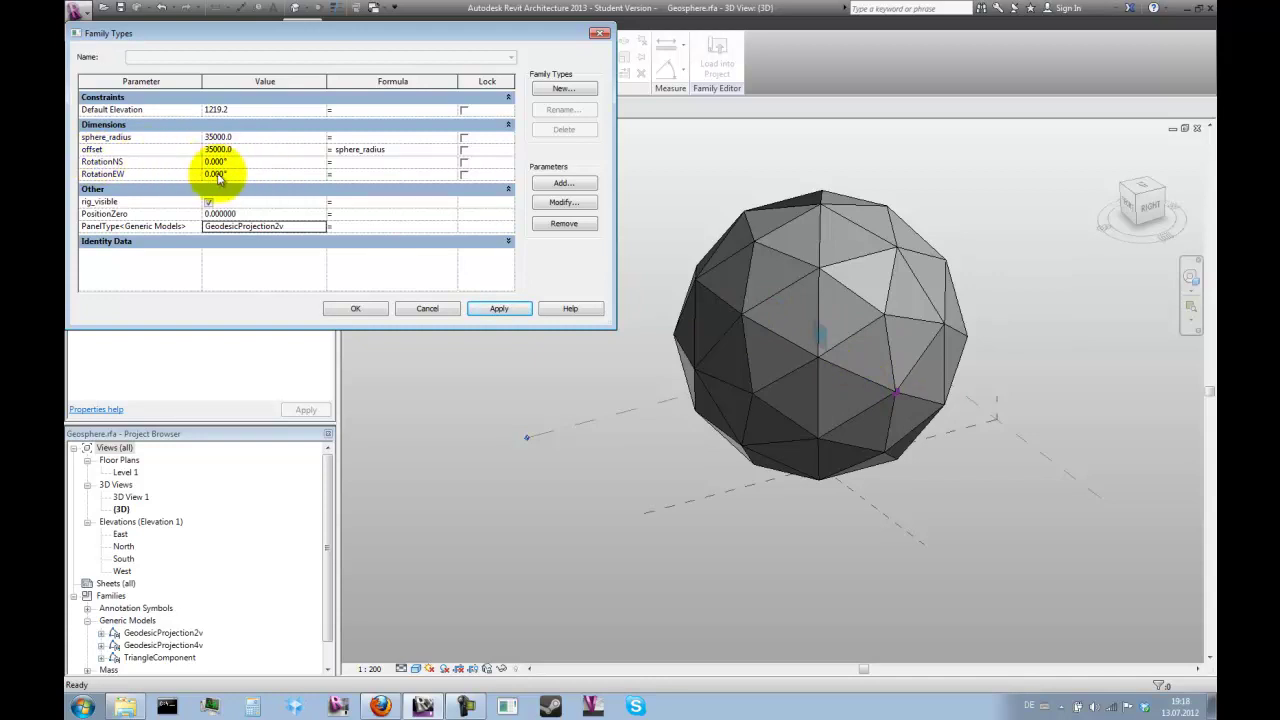
pyautogui.click(358, 308)
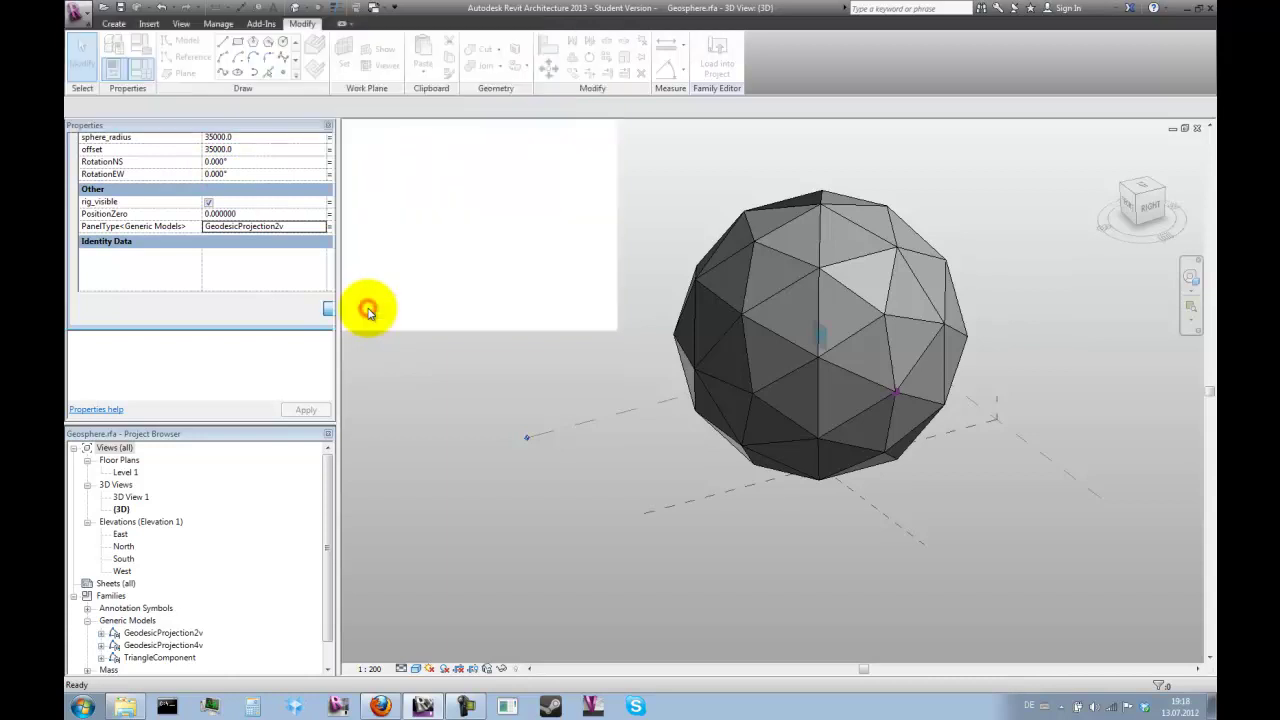
# Examine how the sphere's vertices line up with the rig points from several angles, ending in the Right view.
pyautogui.keyDown('shift'); pyautogui.moveTo(1055, 538); pyautogui.dragTo(977, 391, button='middle'); pyautogui.keyUp('shift')
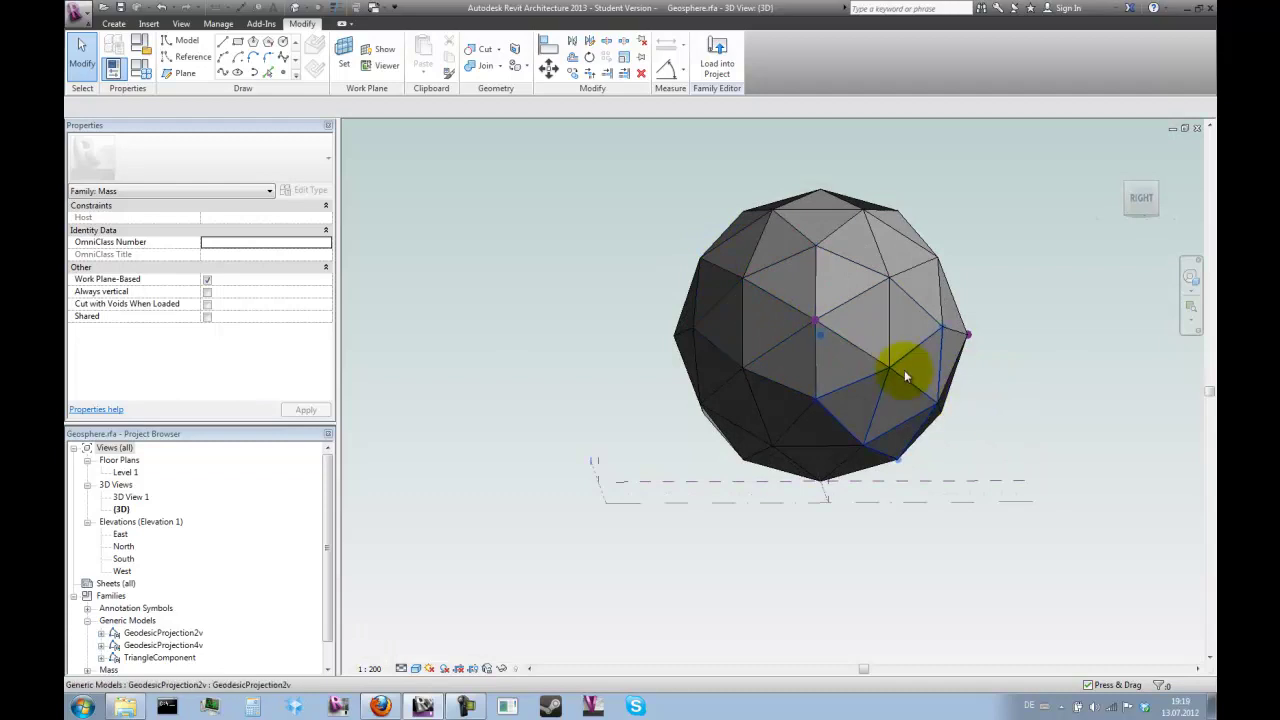
pyautogui.keyDown('shift'); pyautogui.moveTo(1070, 384); pyautogui.dragTo(991, 391, button='middle'); pyautogui.keyUp('shift')
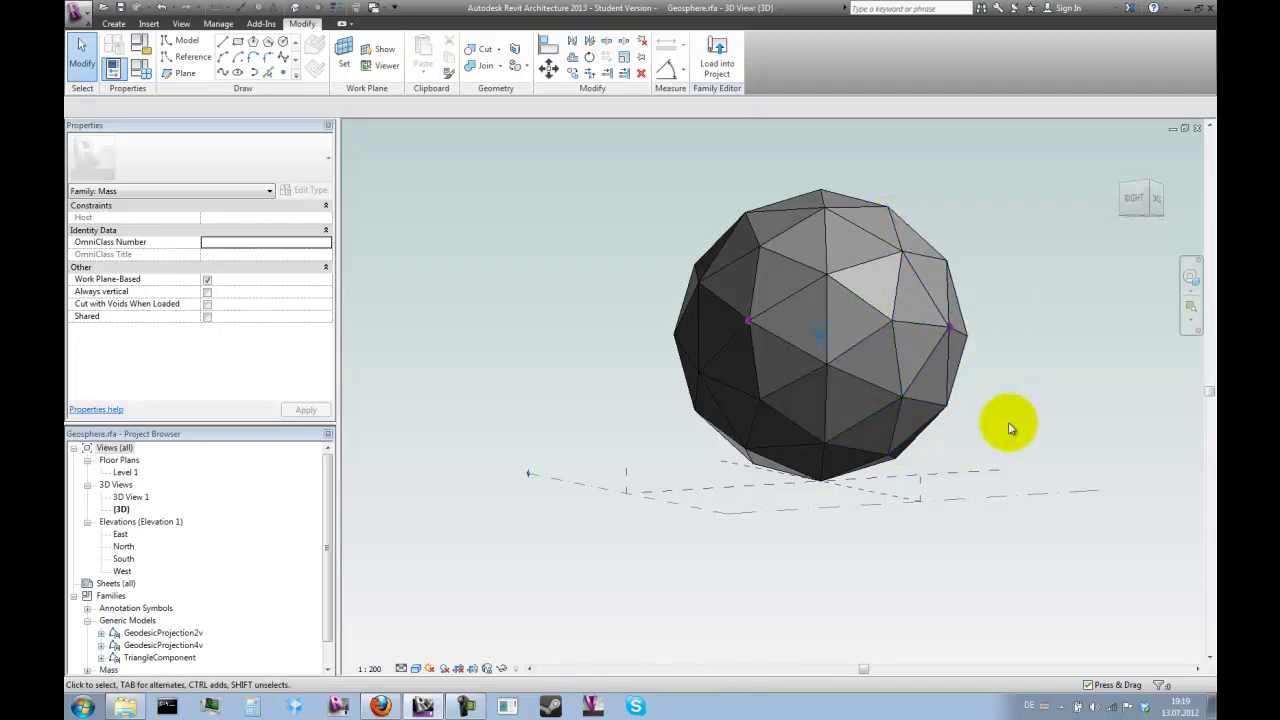
pyautogui.keyDown('shift'); pyautogui.moveTo(999, 431); pyautogui.dragTo(1022, 463, button='middle'); pyautogui.keyUp('shift')
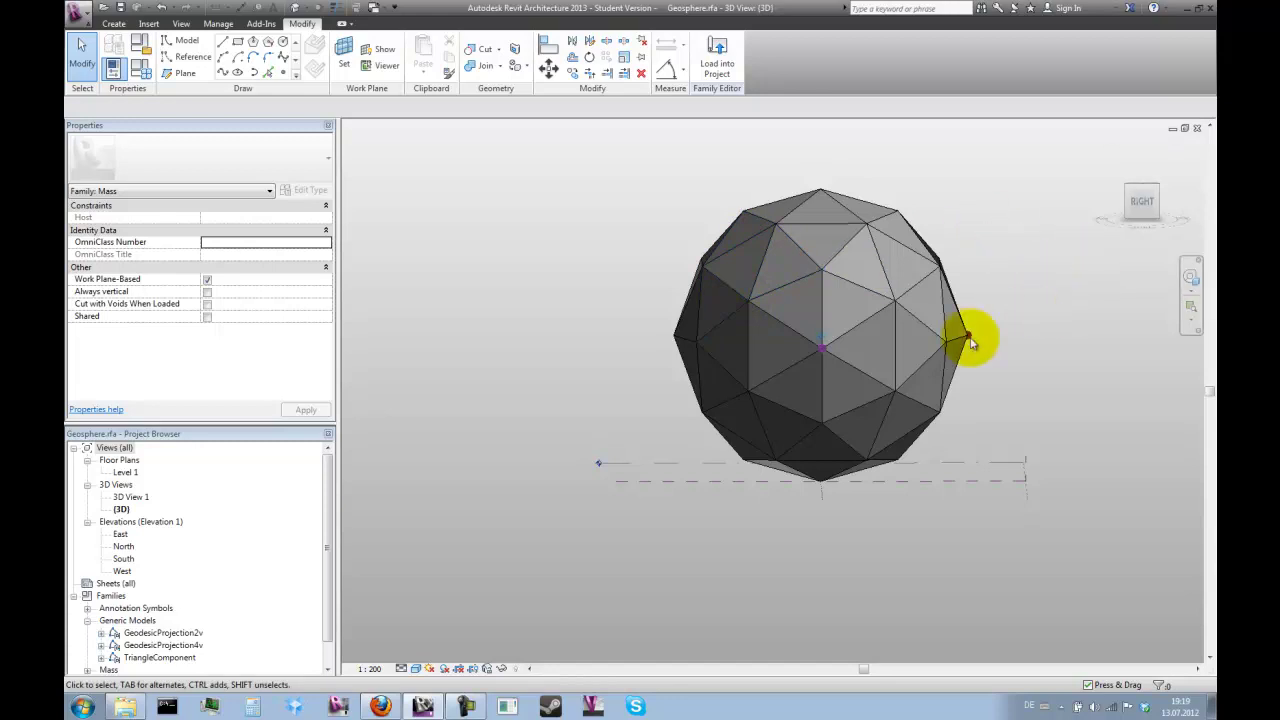
pyautogui.click(1145, 203)
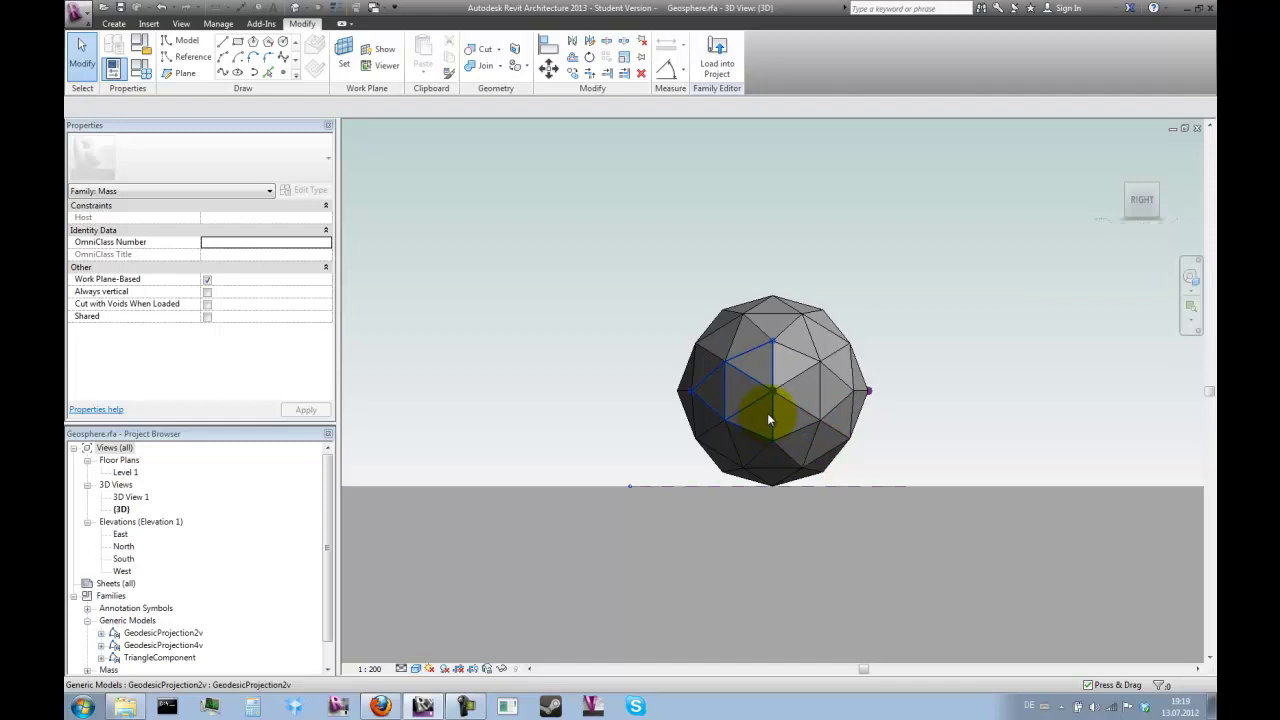
pyautogui.scroll(3, 757, 423)
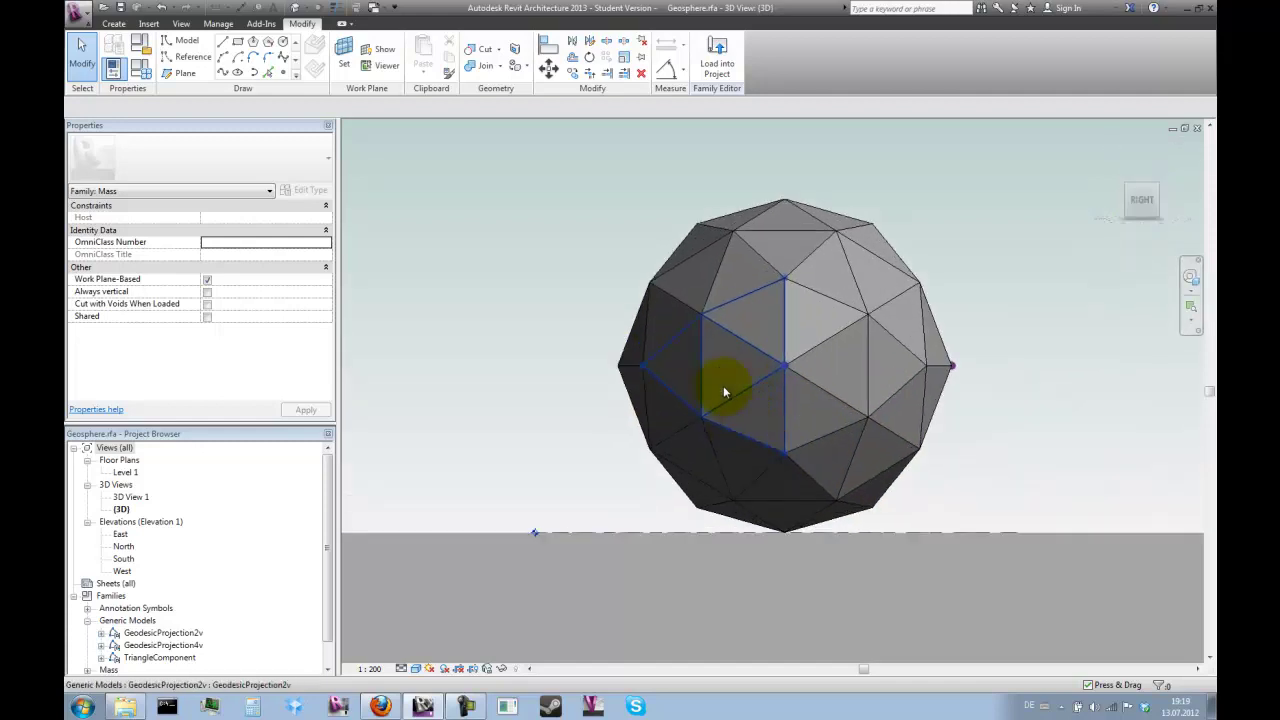
pyautogui.scroll(3, 643, 271)
pyautogui.scroll(-2, 629, 306)
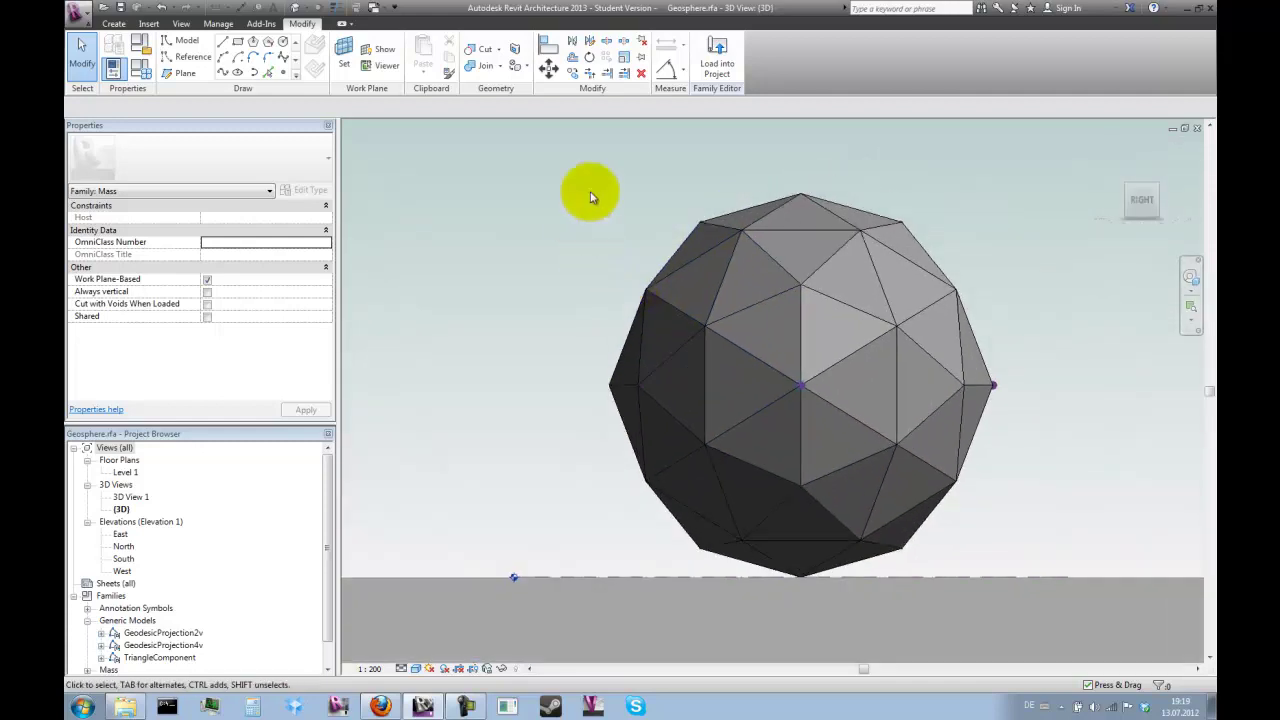
# Place an angular dimension between the sloping triangle edge and the horizontal edge at the sphere's side, then select it to inspect its value.
pyautogui.click(666, 72)
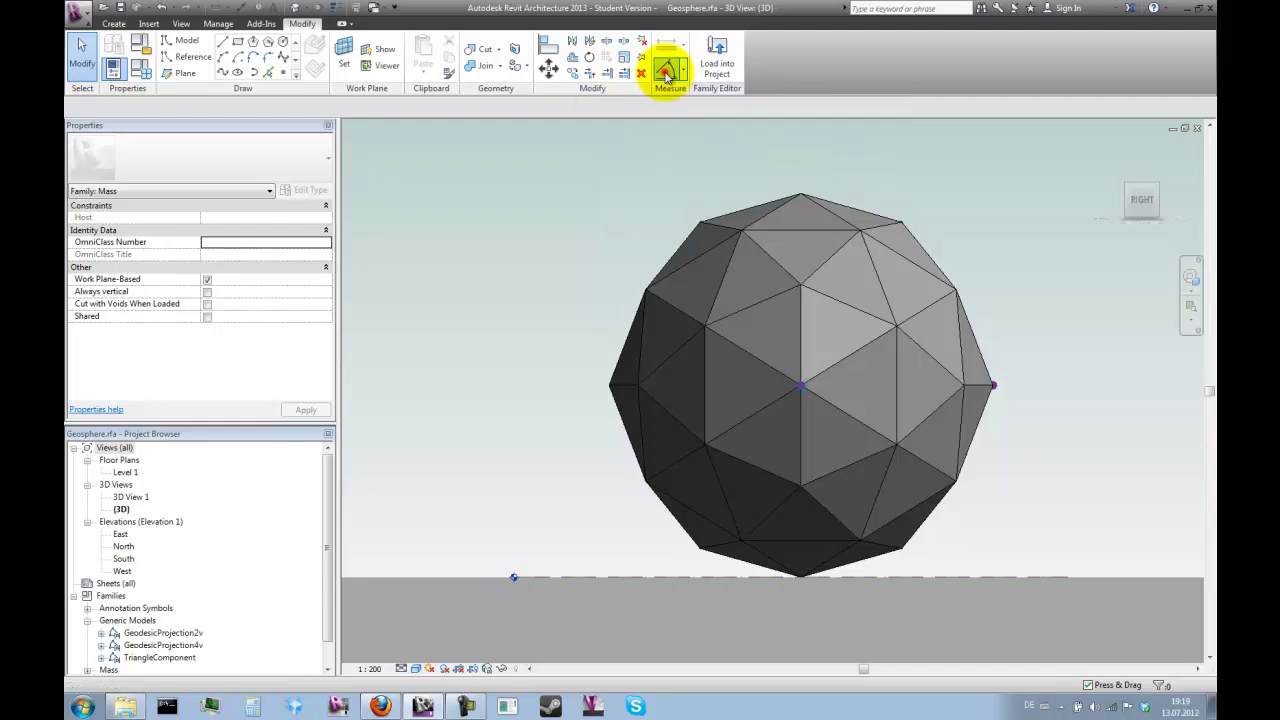
pyautogui.click(668, 303)
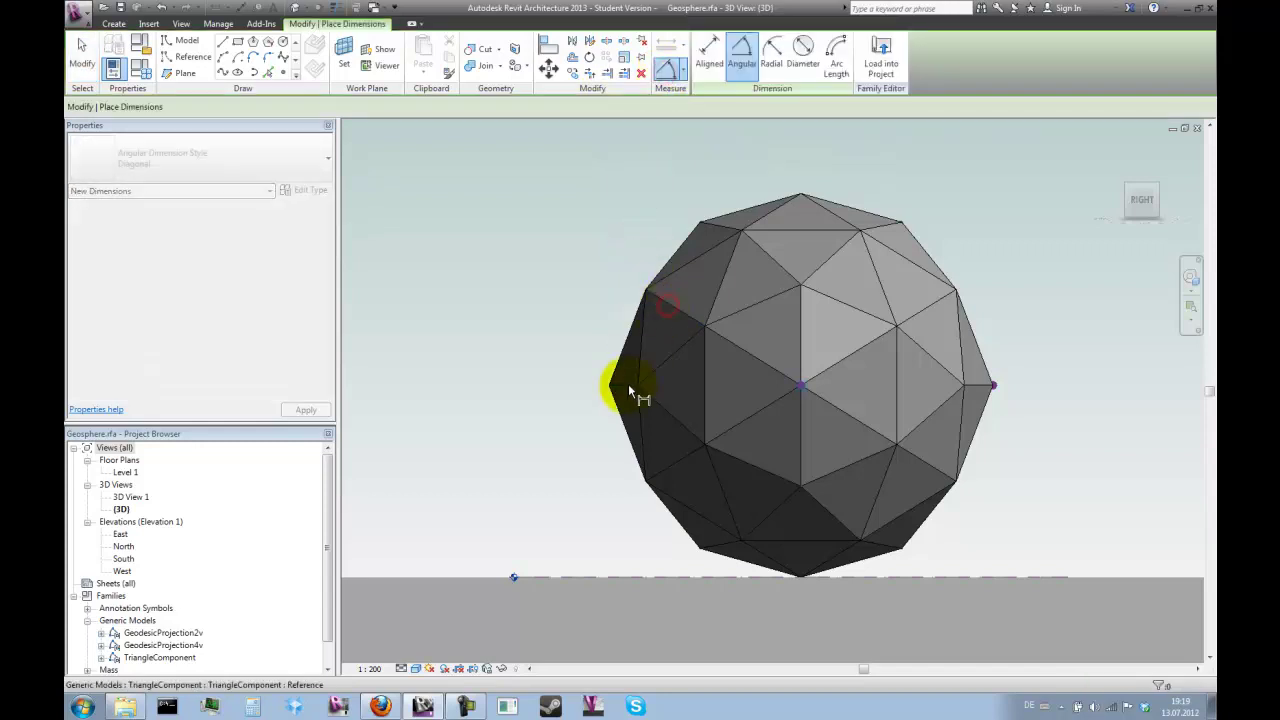
pyautogui.click(631, 390)
pyautogui.click(581, 284)
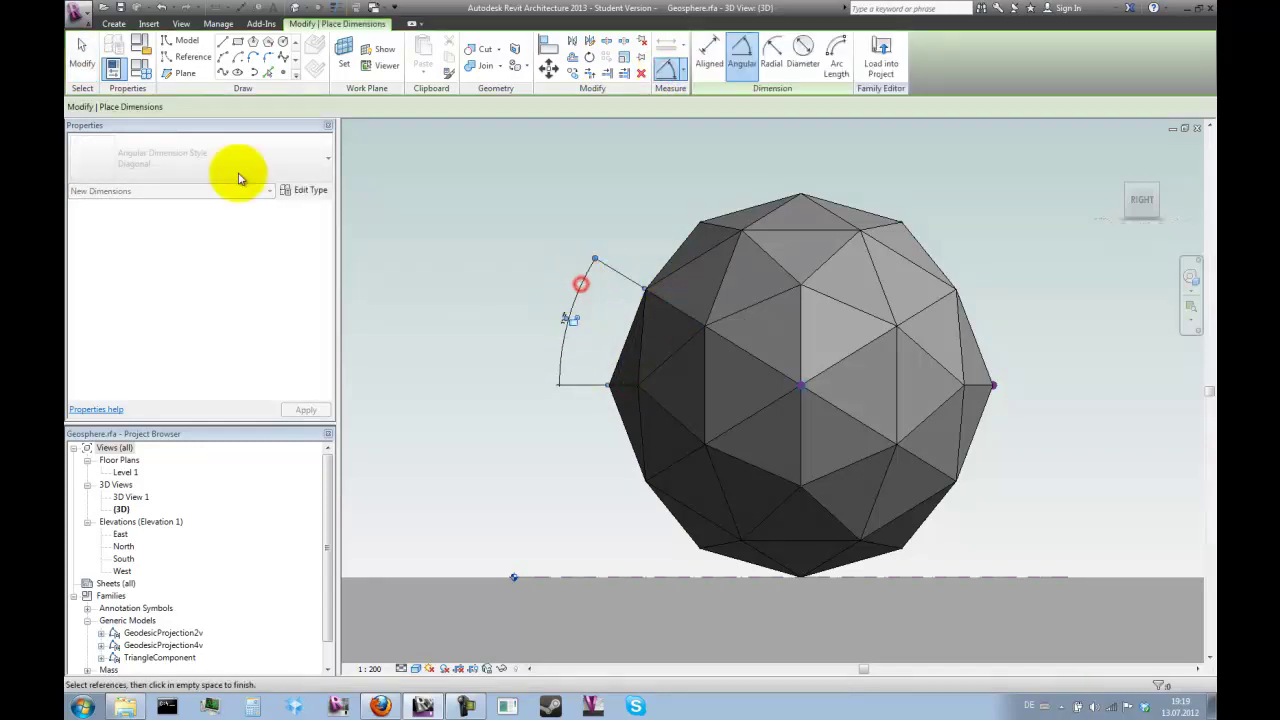
pyautogui.click(81, 45)
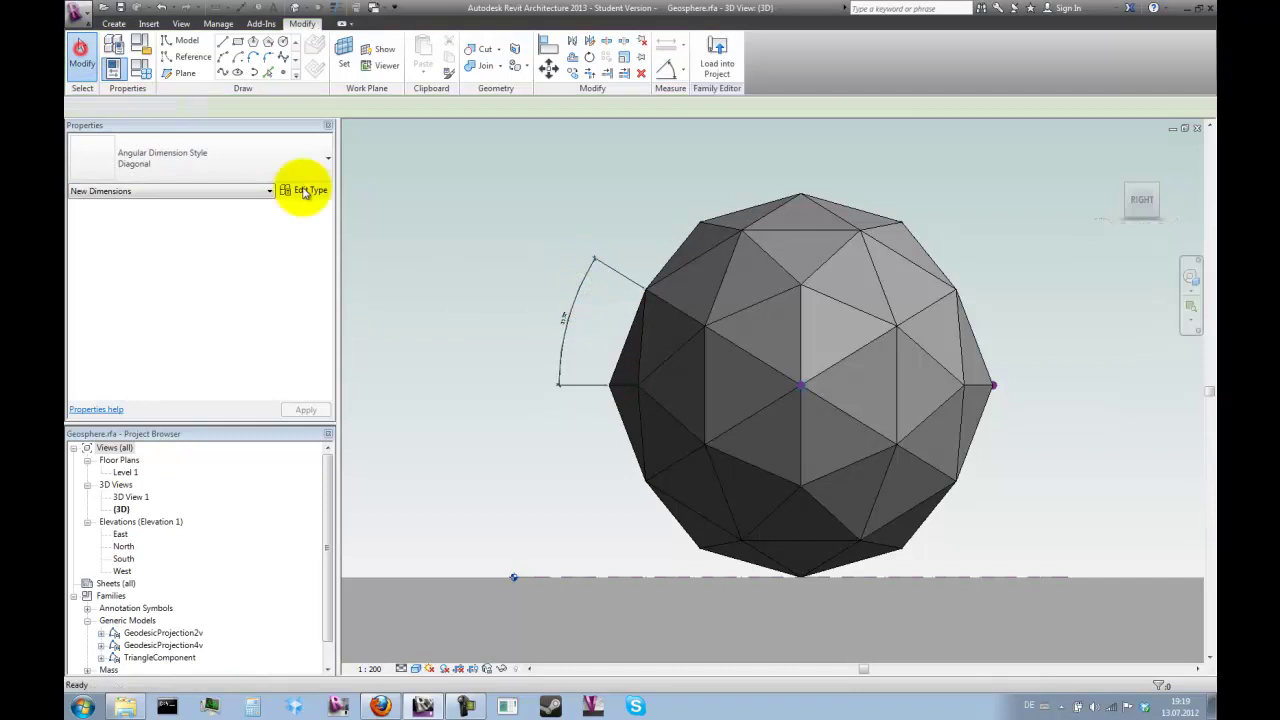
pyautogui.click(566, 352)
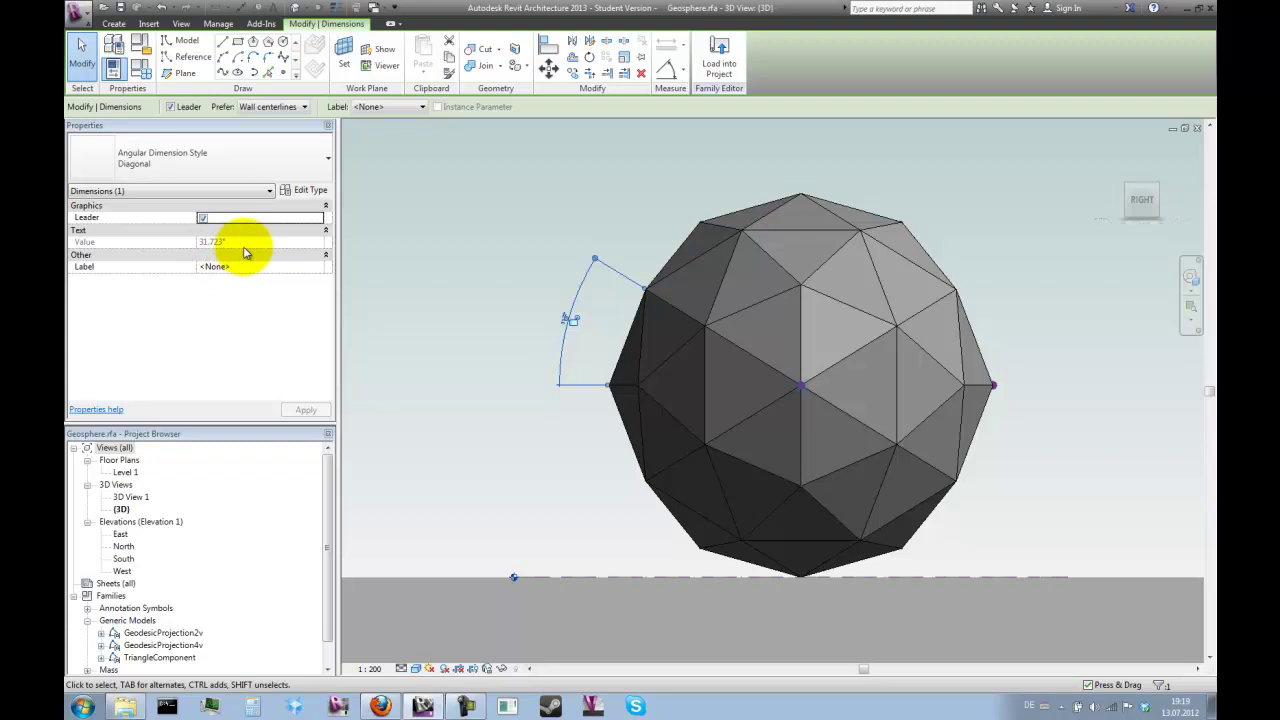
pyautogui.scroll(1, 659, 300)
pyautogui.scroll(5, 659, 300)
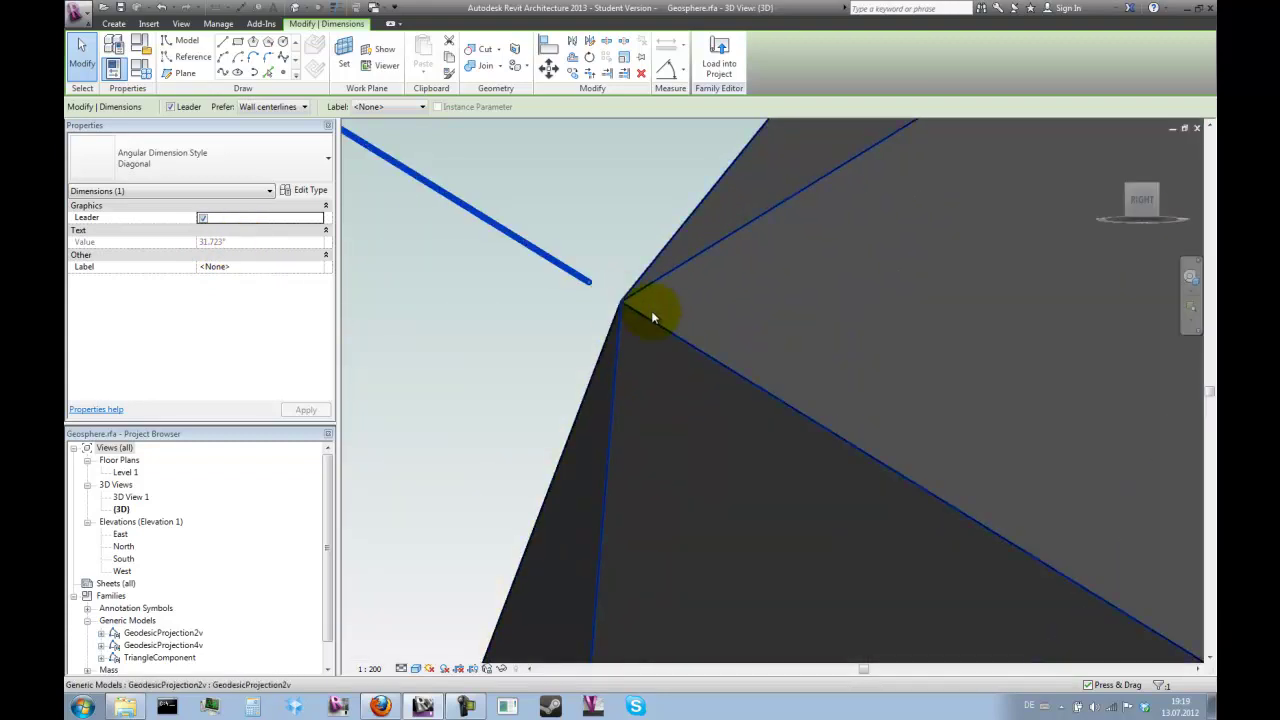
# Delete the angular dimension beside the sphere.
pyautogui.scroll(-6, 650, 304)
pyautogui.scroll(-2, 641, 282)
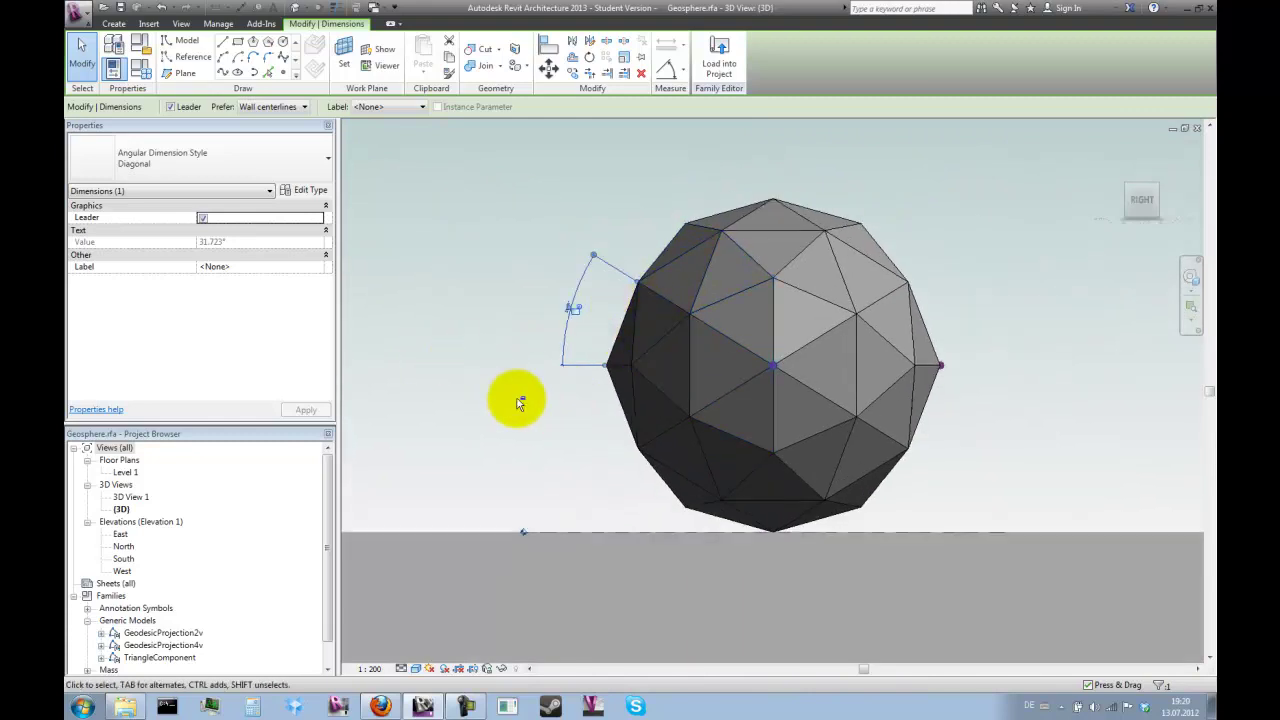
pyautogui.keyDown('shift'); pyautogui.moveTo(520, 403); pyautogui.dragTo(488, 396, button='middle'); pyautogui.keyUp('shift')
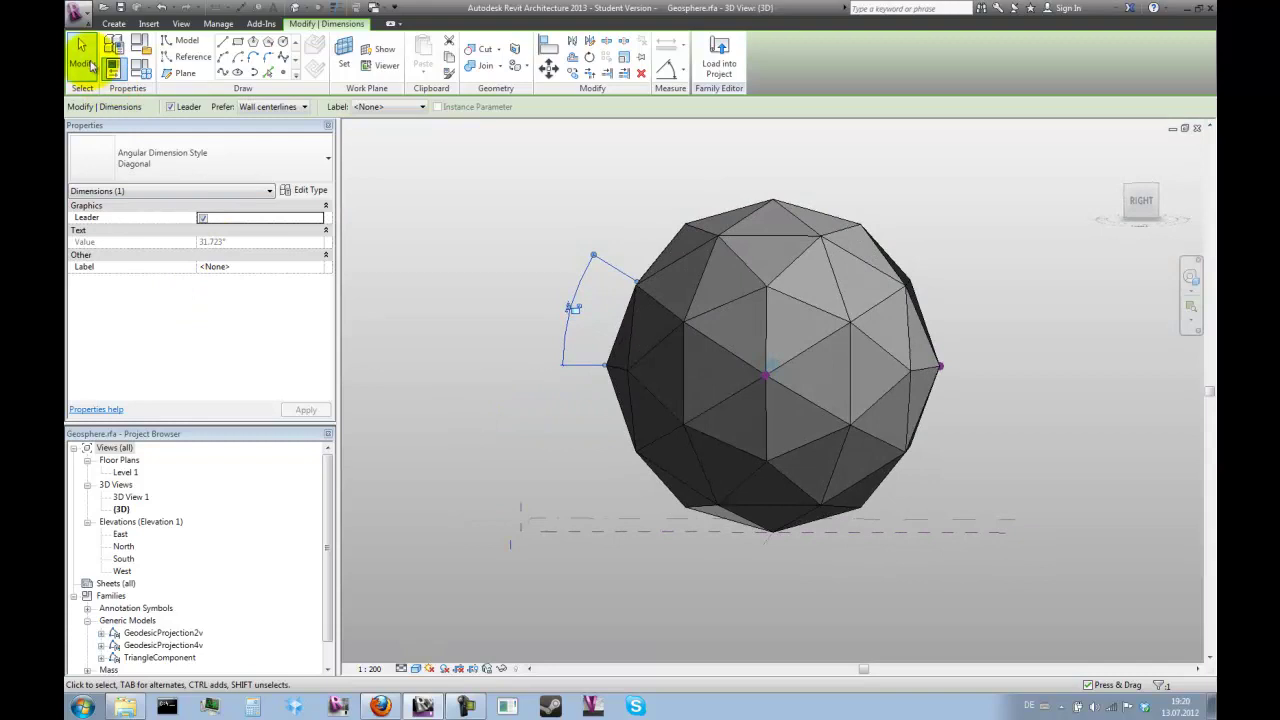
pyautogui.click(82, 55)
pyautogui.click(584, 280)
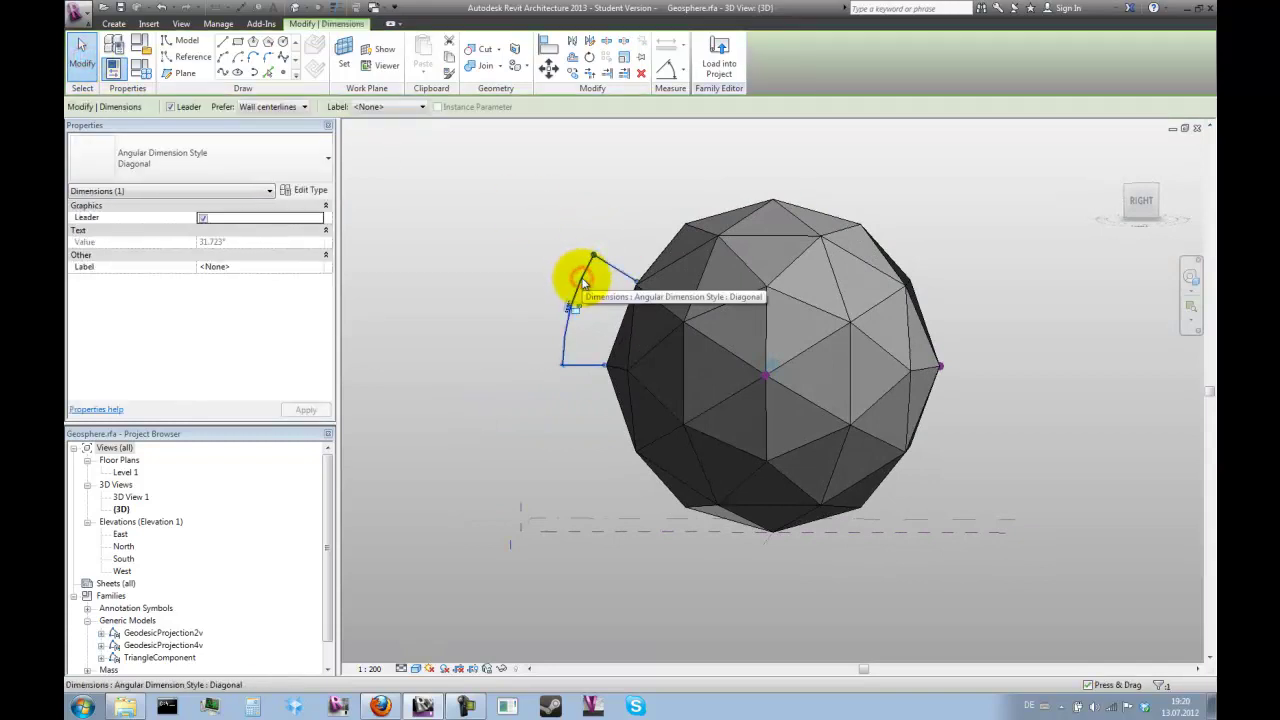
pyautogui.press('Delete')
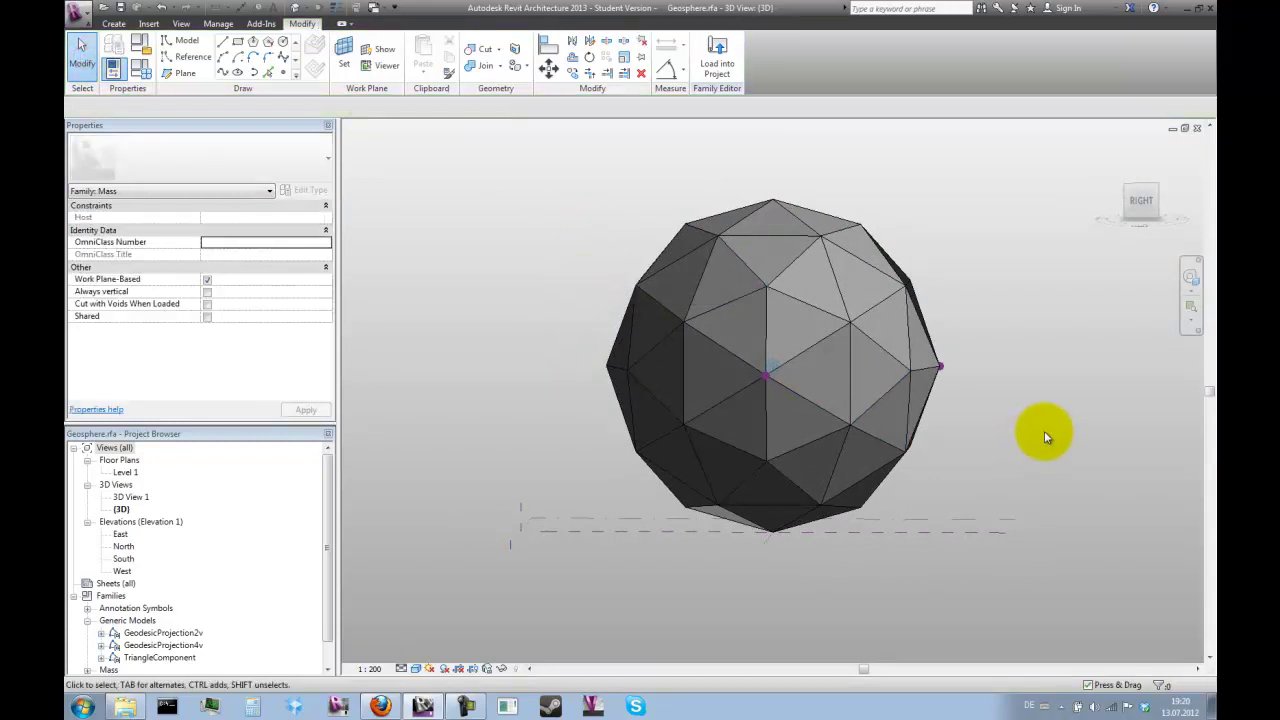
# Tilt the sphere by the previously measured angle using its rotation parameter in the family types, and accept the change.
pyautogui.keyDown('shift'); pyautogui.moveTo(1046, 434); pyautogui.dragTo(1120, 514, button='middle'); pyautogui.keyUp('shift')
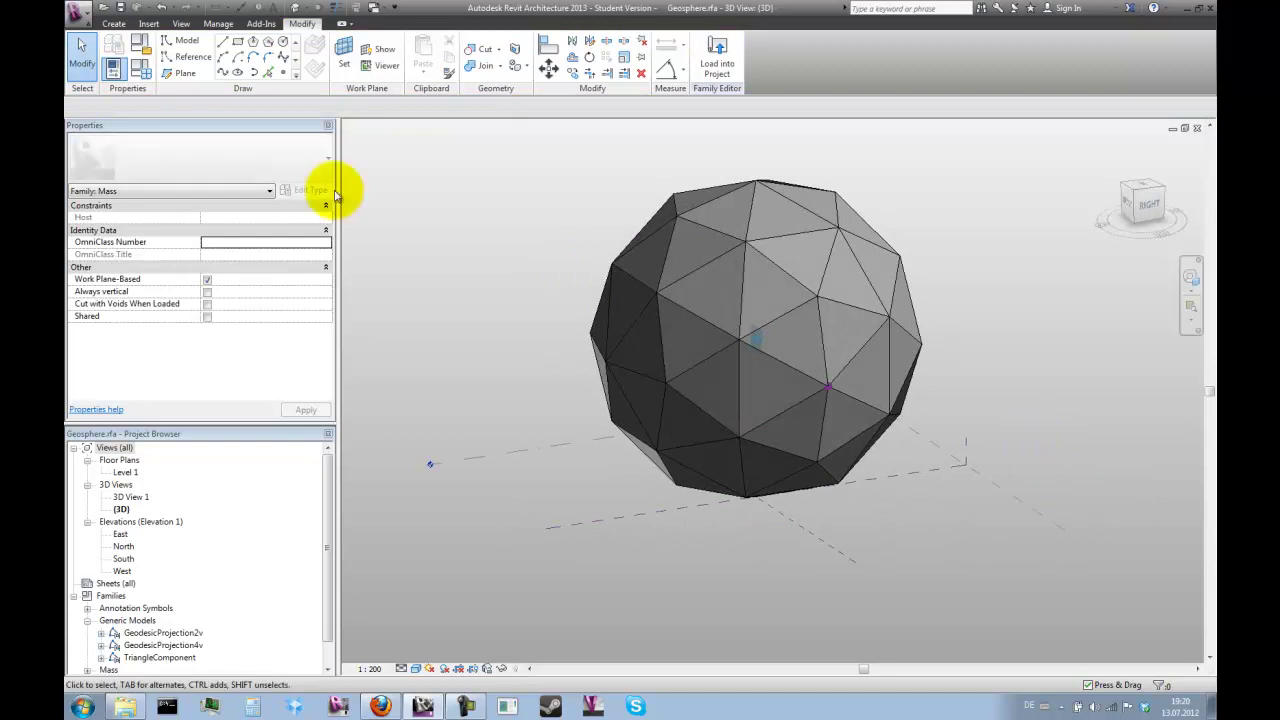
pyautogui.click(140, 68)
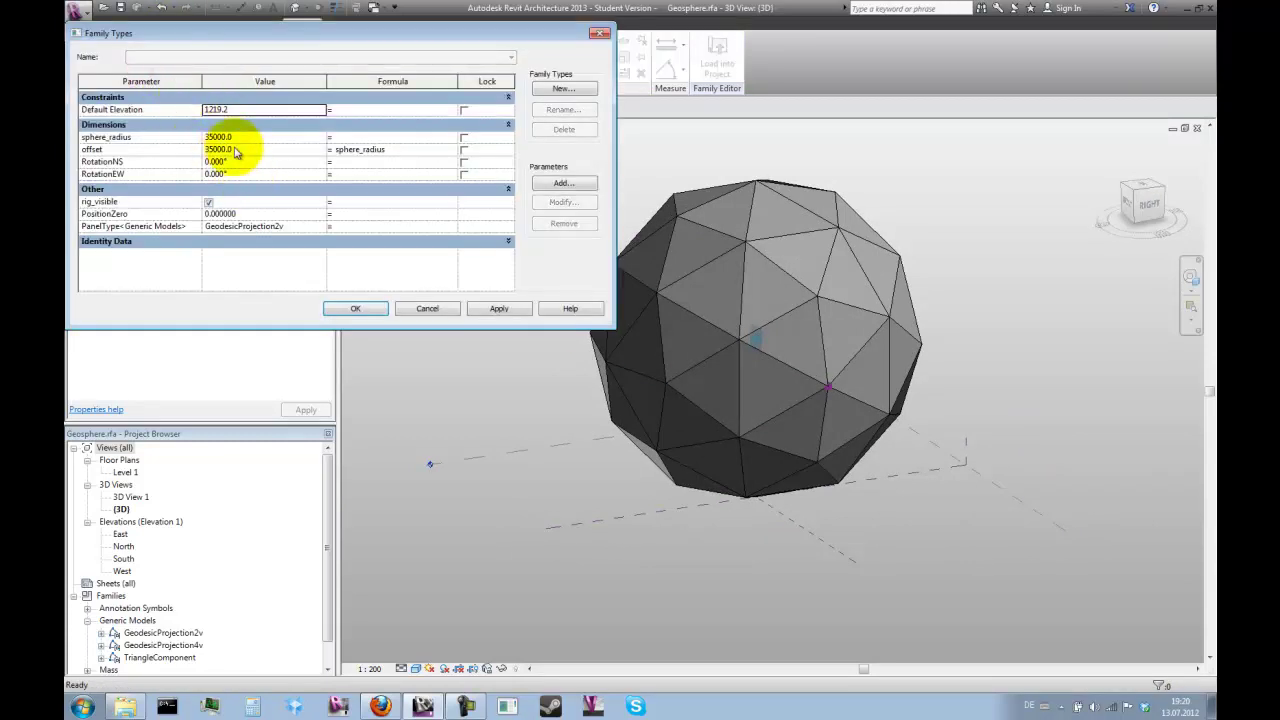
pyautogui.click(247, 167)
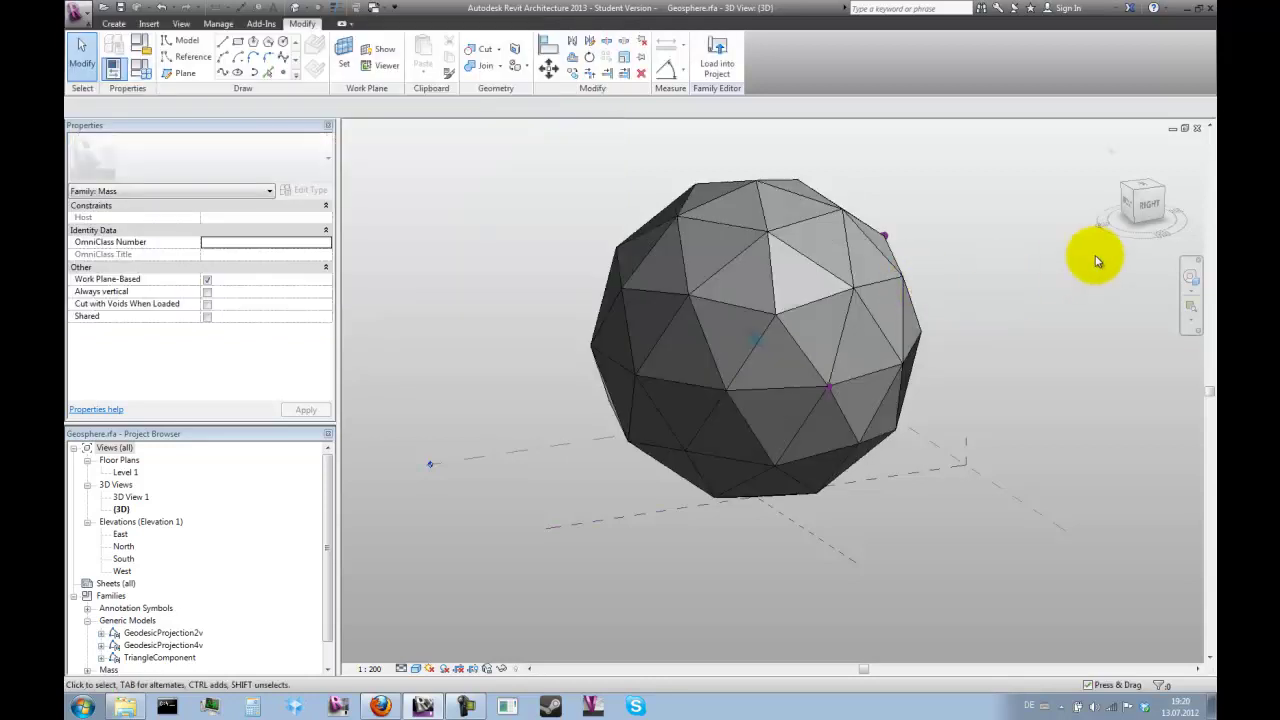
# Examine the tilted sphere from several angles, including the Right view, checking its lowest vertex against the base plane and its panel layout.
pyautogui.keyDown('shift'); pyautogui.moveTo(1024, 335); pyautogui.dragTo(670, 385, button='middle'); pyautogui.keyUp('shift')
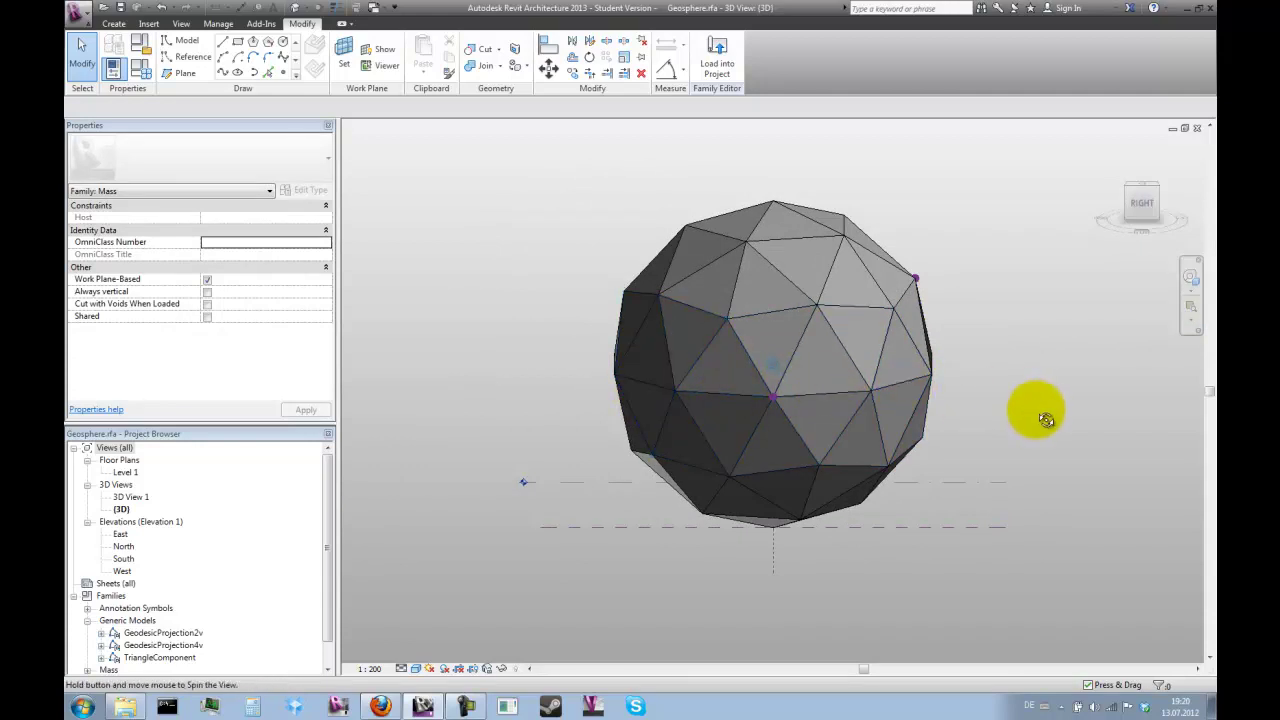
pyautogui.keyDown('shift'); pyautogui.moveTo(1046, 419); pyautogui.dragTo(986, 409, button='middle'); pyautogui.keyUp('shift')
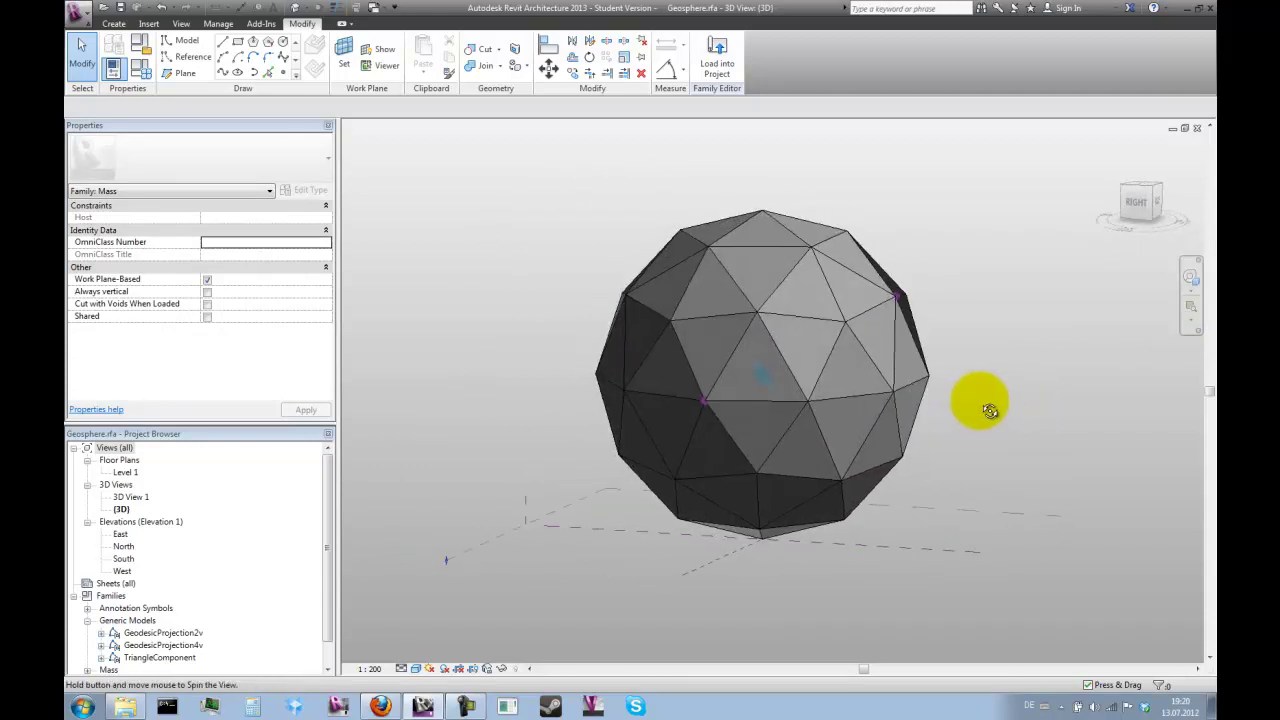
pyautogui.click(1138, 213)
pyautogui.scroll(3, 808, 458)
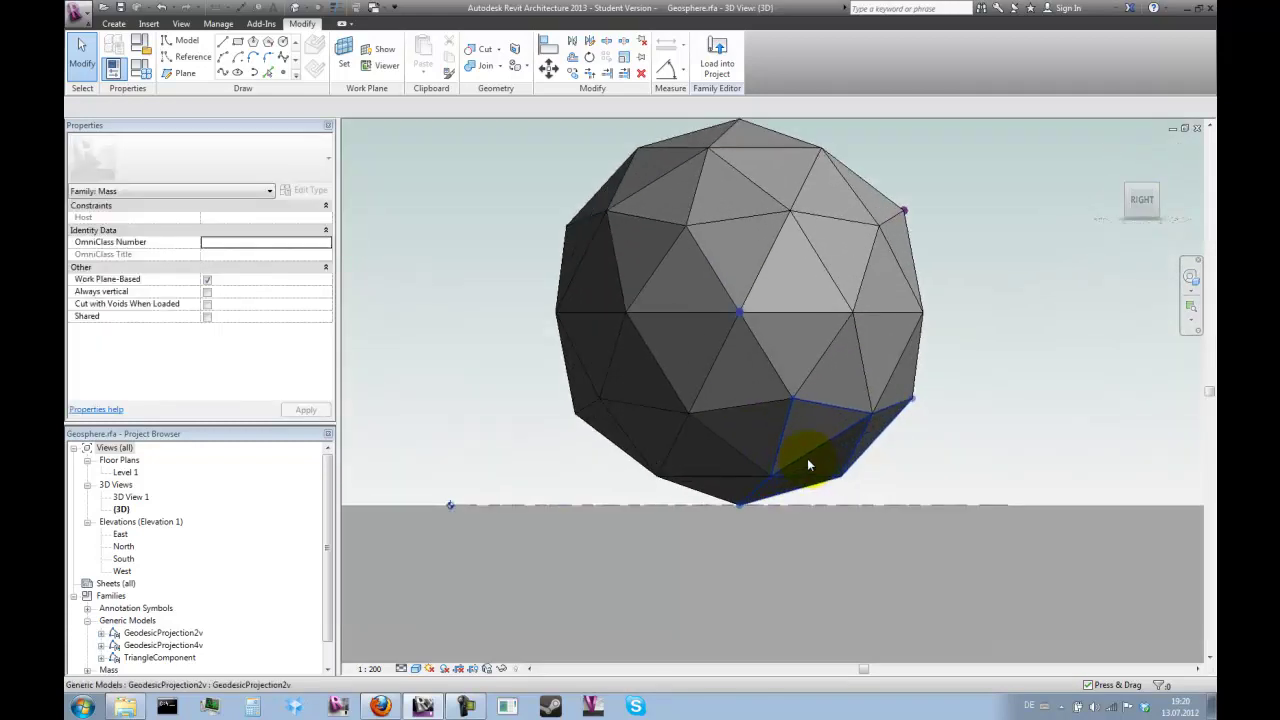
pyautogui.scroll(-2, 892, 486)
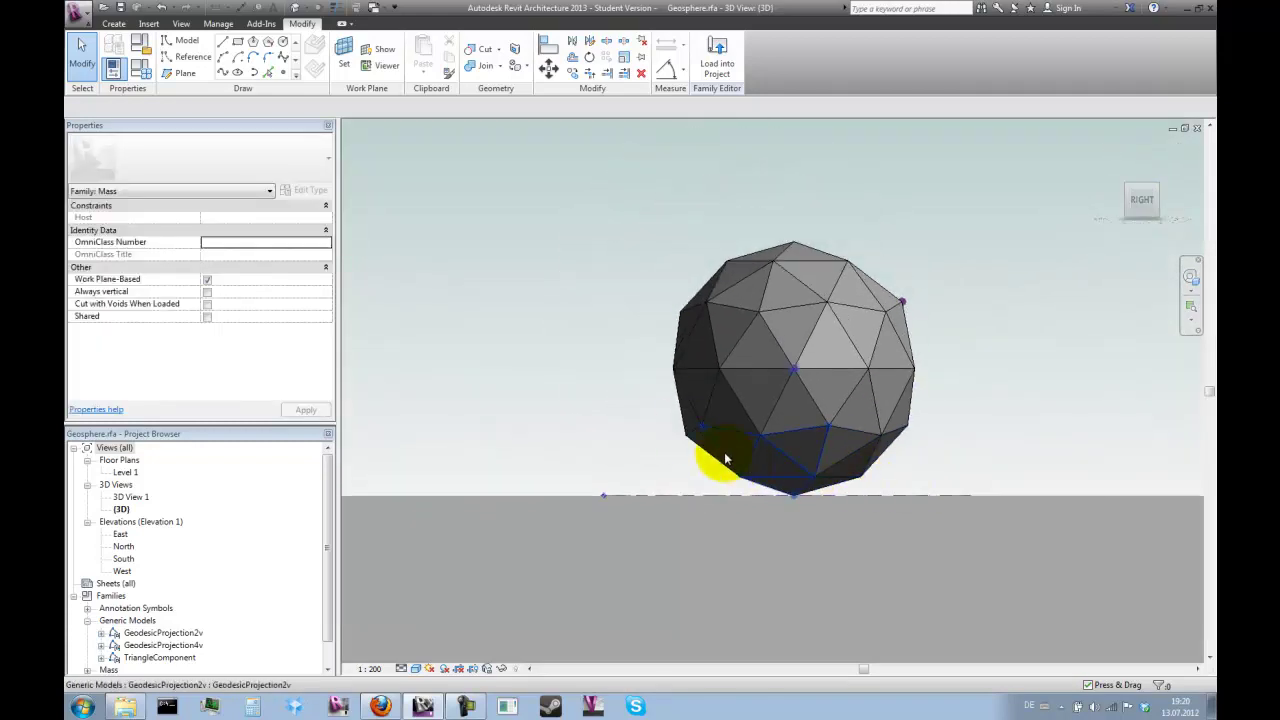
pyautogui.scroll(2, 678, 428)
pyautogui.scroll(-3, 680, 428)
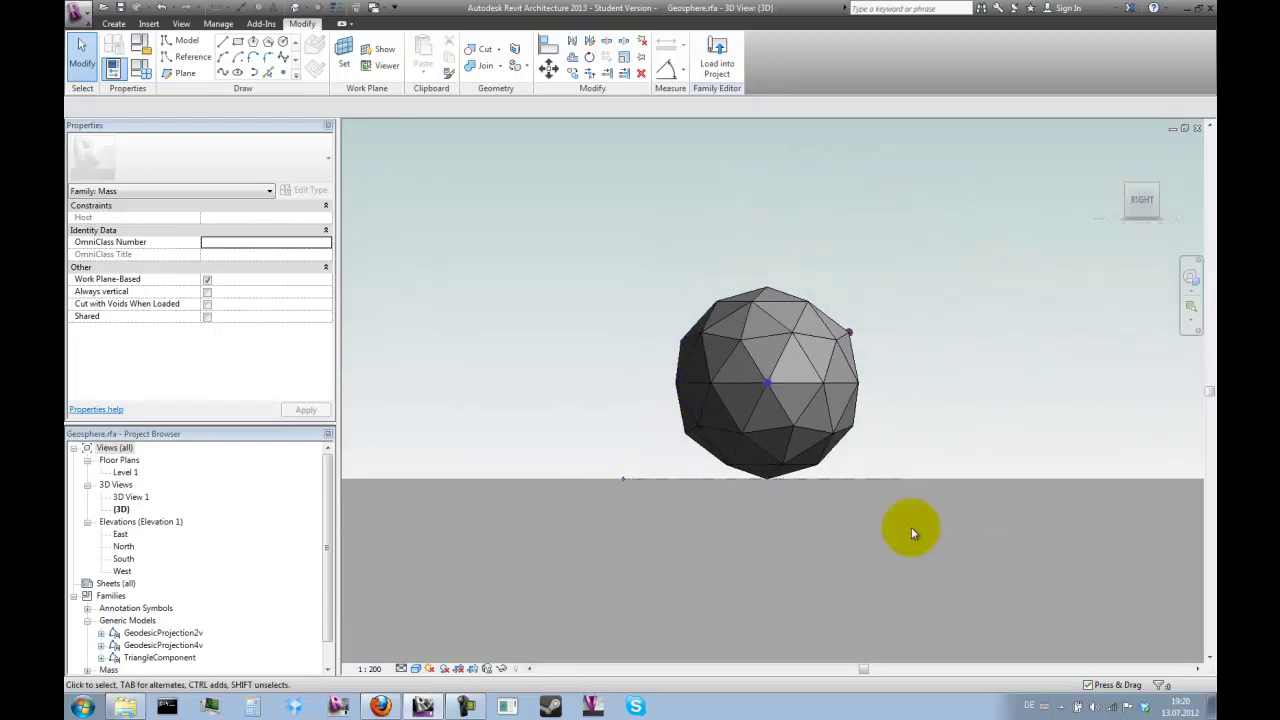
pyautogui.keyDown('shift'); pyautogui.moveTo(776, 512); pyautogui.dragTo(948, 432, button='middle'); pyautogui.keyUp('shift')
pyautogui.scroll(3, 771, 486)
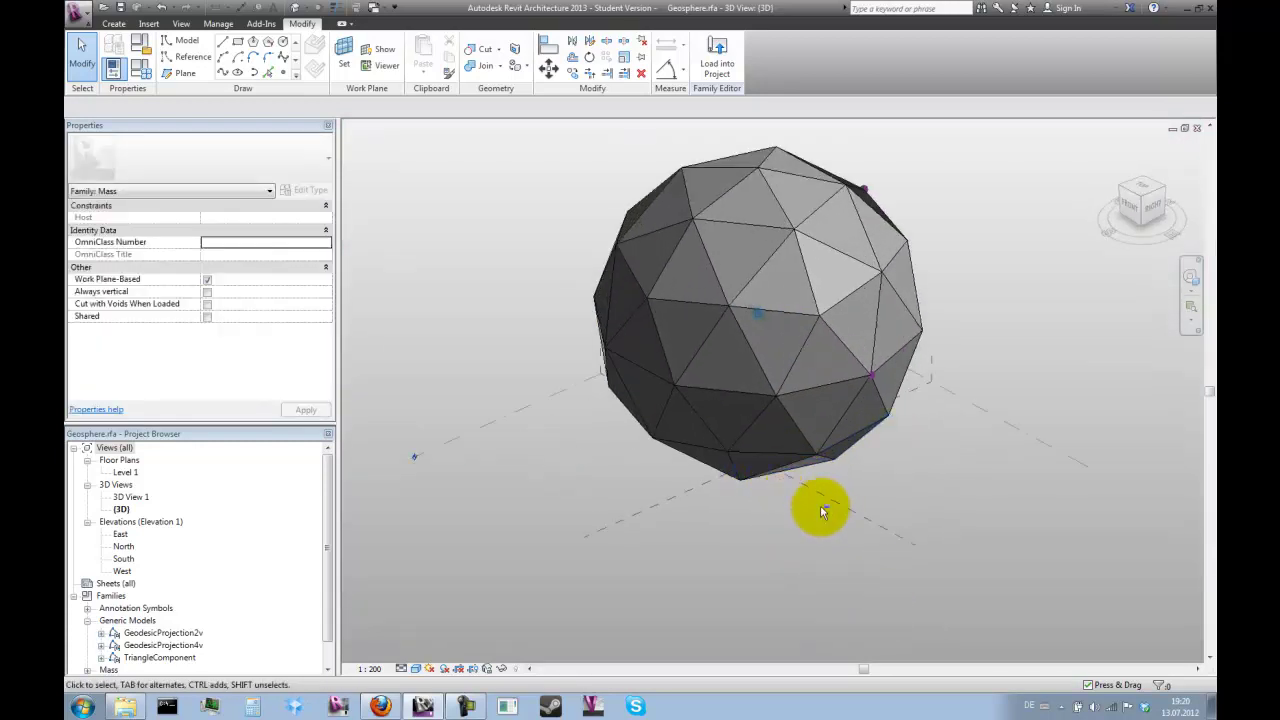
pyautogui.moveTo(823, 509)
pyautogui.keyDown('shift'); pyautogui.mouseDown(button='middle')
pyautogui.moveTo(829, 461)
pyautogui.moveTo(826, 486)
pyautogui.mouseUp(button='middle'); pyautogui.keyUp('shift')
pyautogui.scroll(-3, 826, 486)
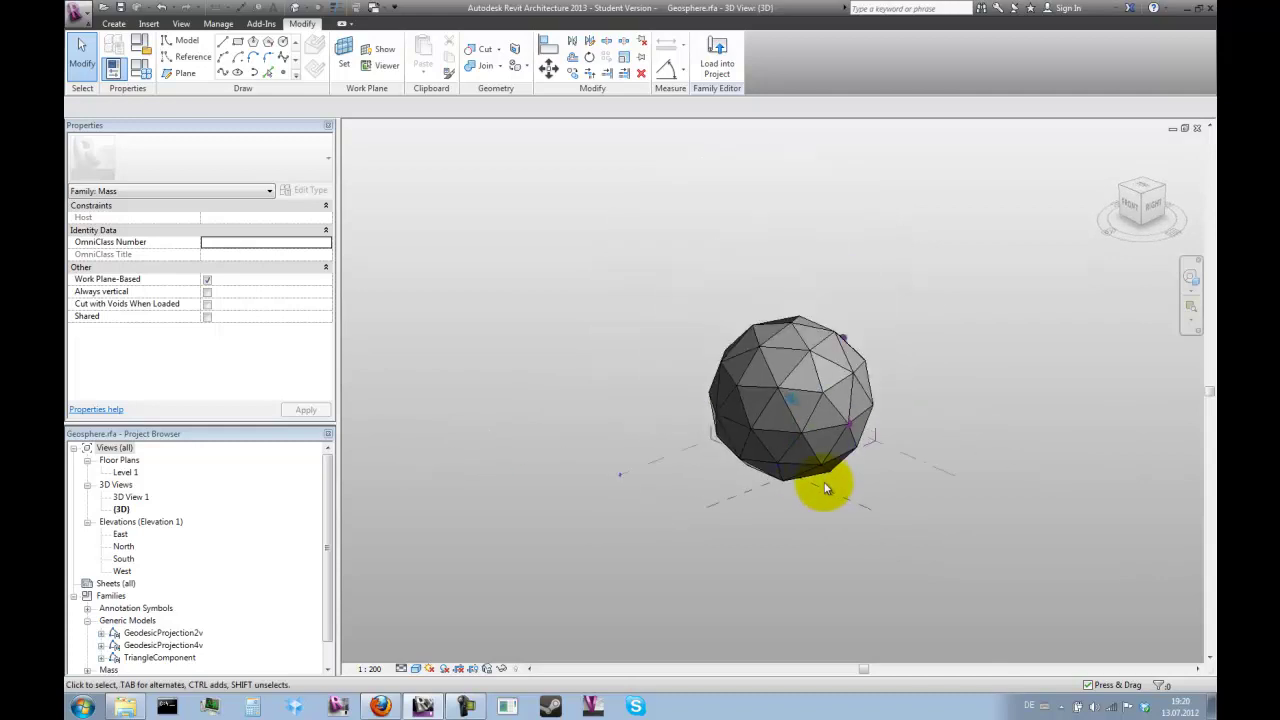
pyautogui.scroll(2, 815, 408)
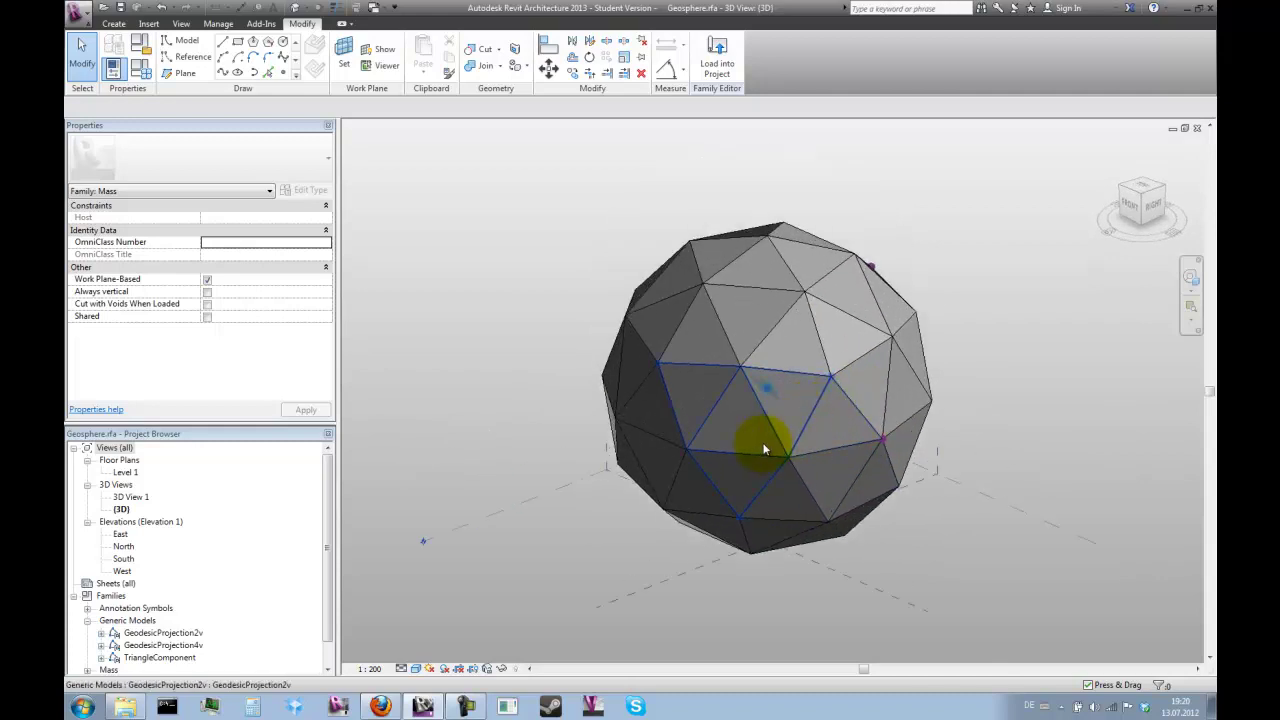
pyautogui.keyDown('shift'); pyautogui.moveTo(748, 318); pyautogui.dragTo(749, 320, button='middle'); pyautogui.keyUp('shift')
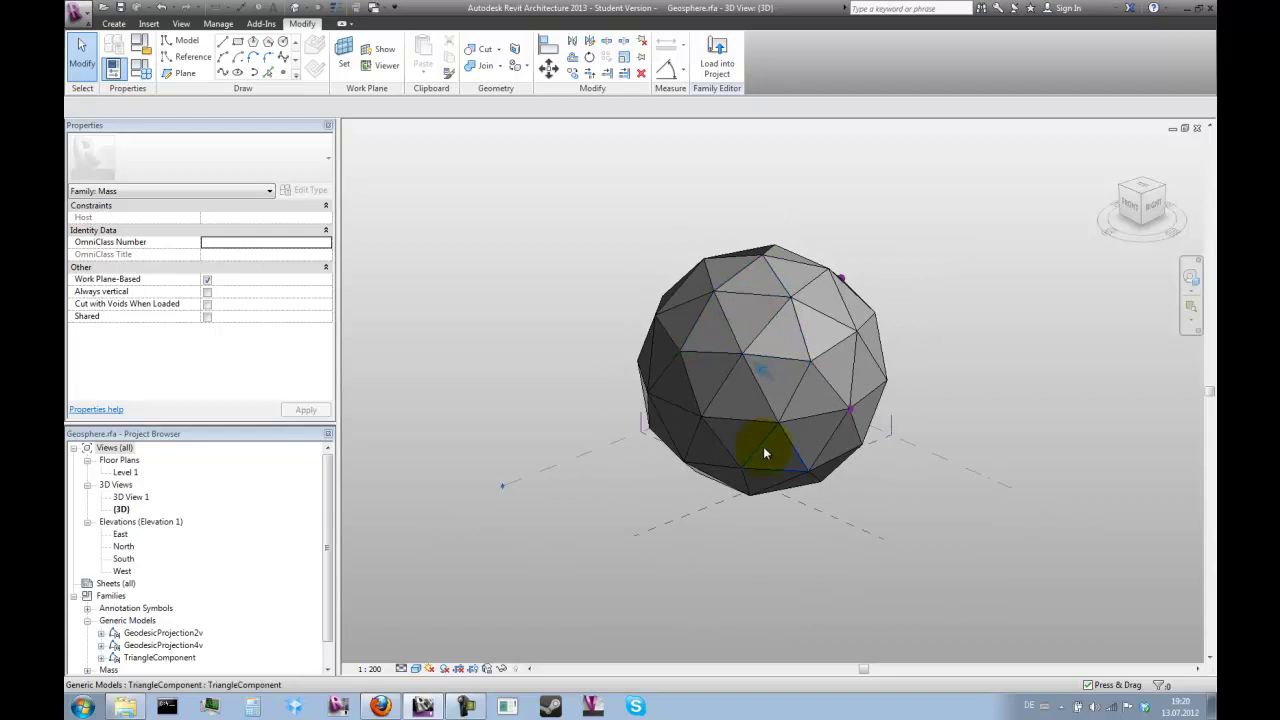
pyautogui.scroll(1, 790, 430)
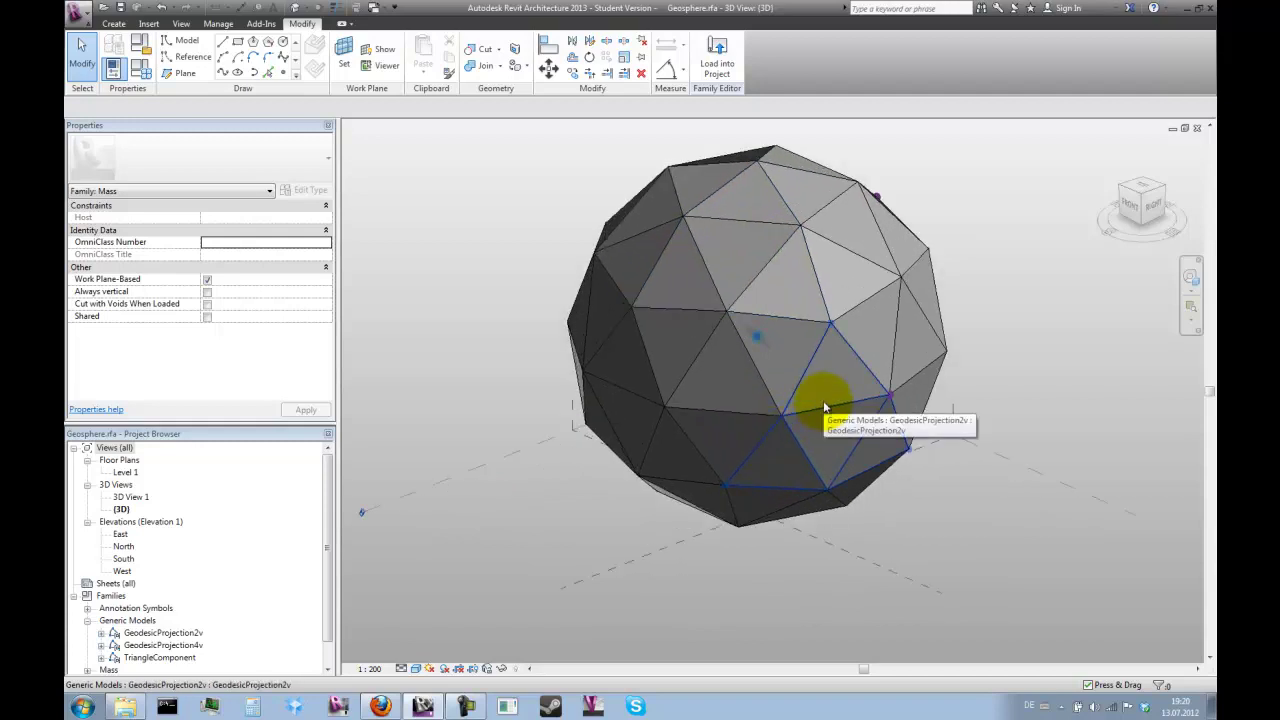